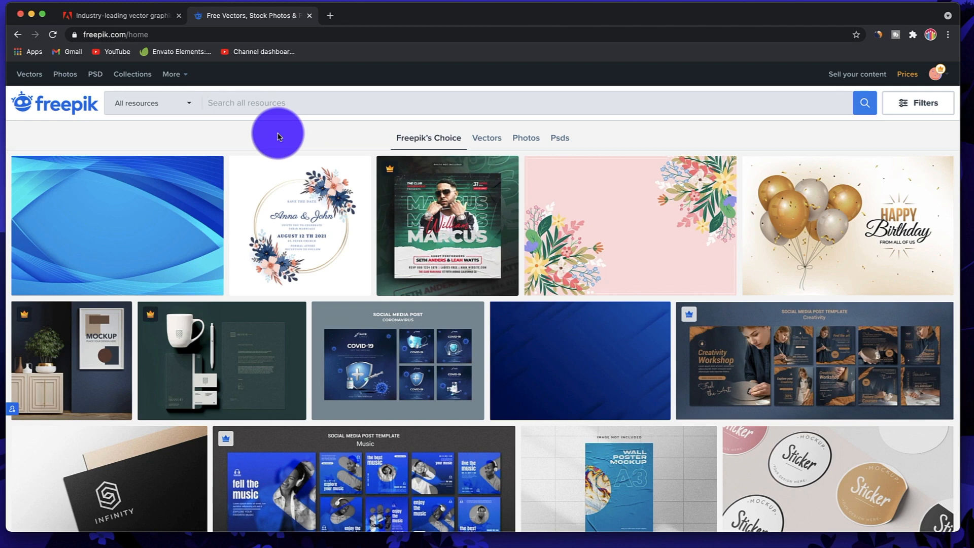
- Search the site's resources for "money logo"
text(money logo)
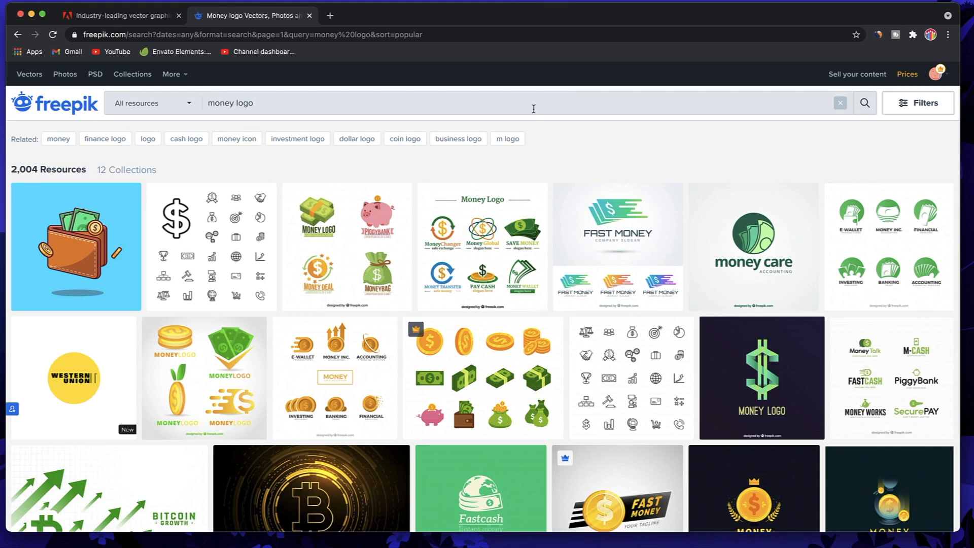
- Search for "food logo" instead, browse the results, and return to the "money logo" results
click(534, 108)
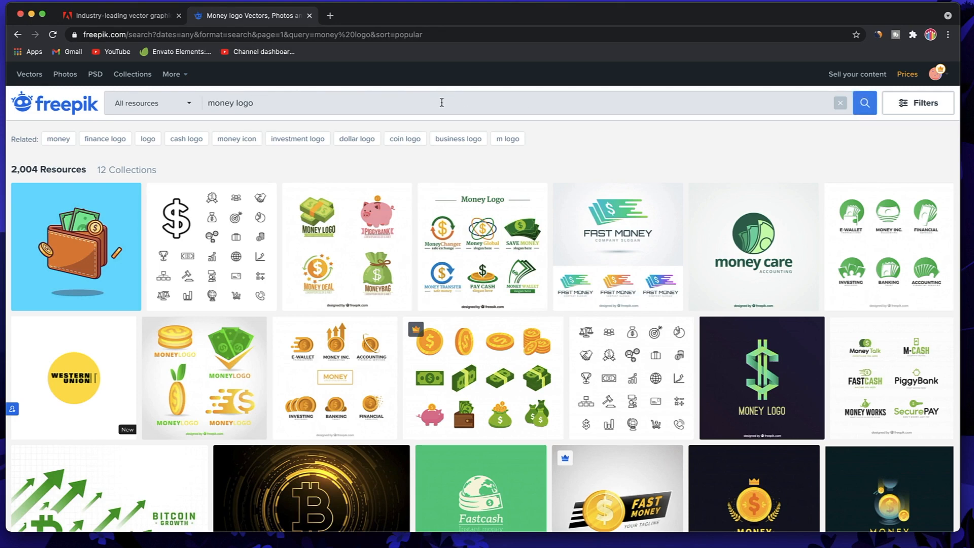
double_click(223, 102)
key(BackSpace)
text(food)
key(Return)
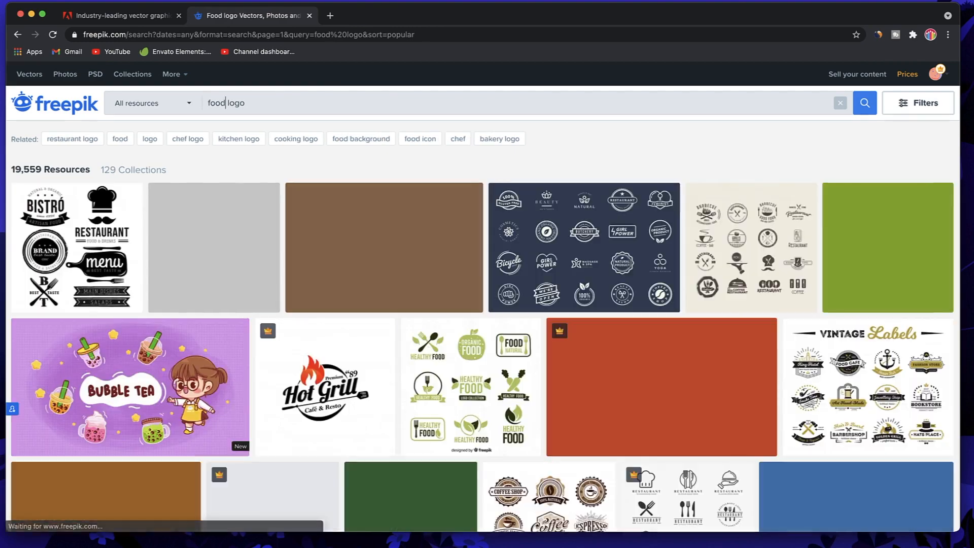
scroll(462, 248, down, 3)
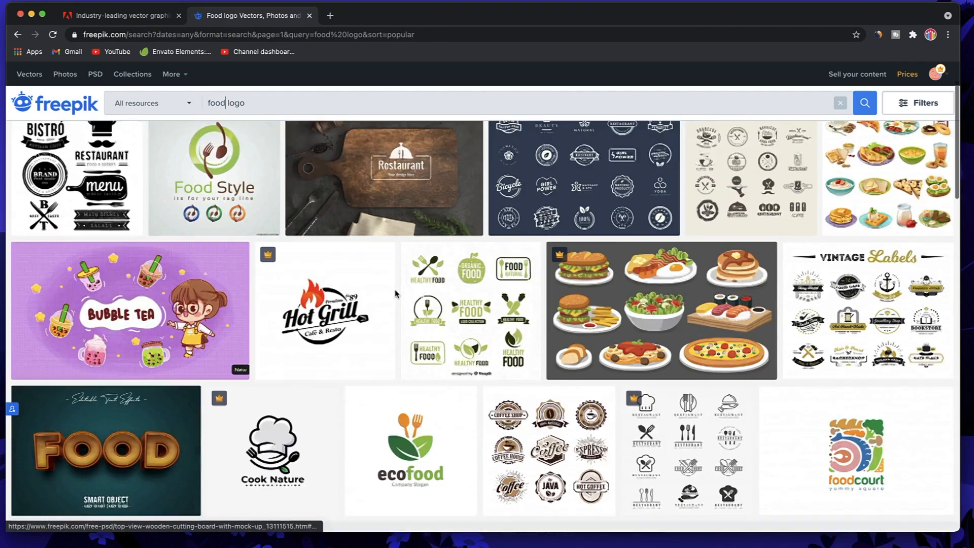
scroll(413, 286, down, 2)
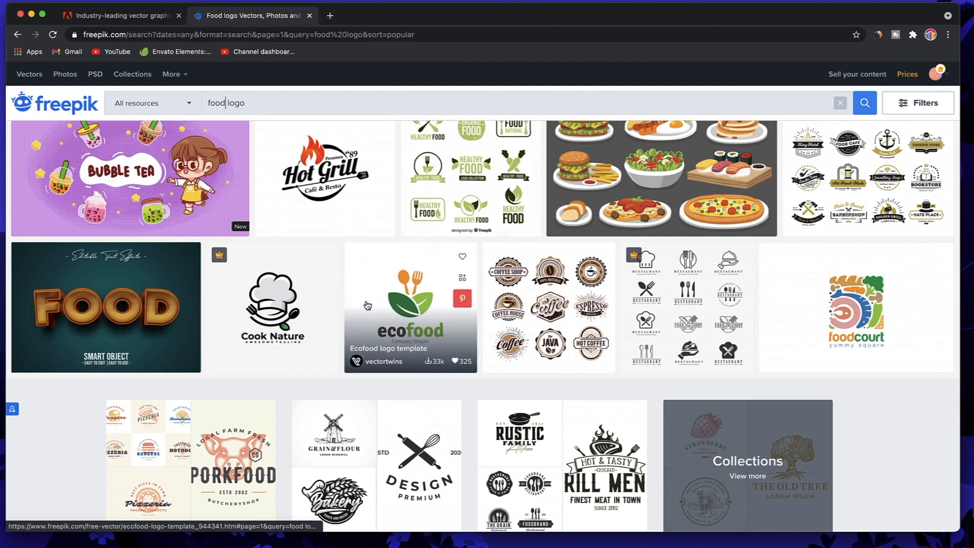
scroll(363, 305, up, 5)
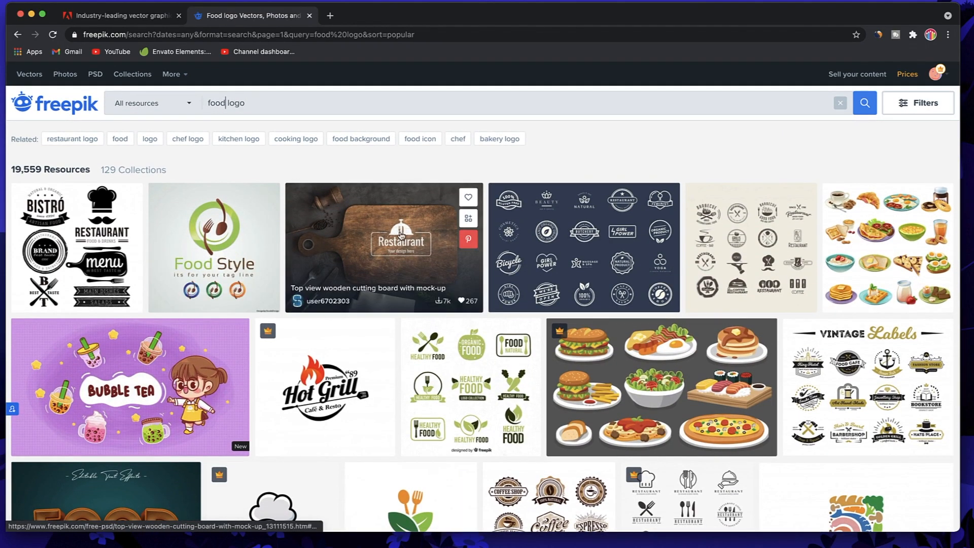
key(super+bracketleft)
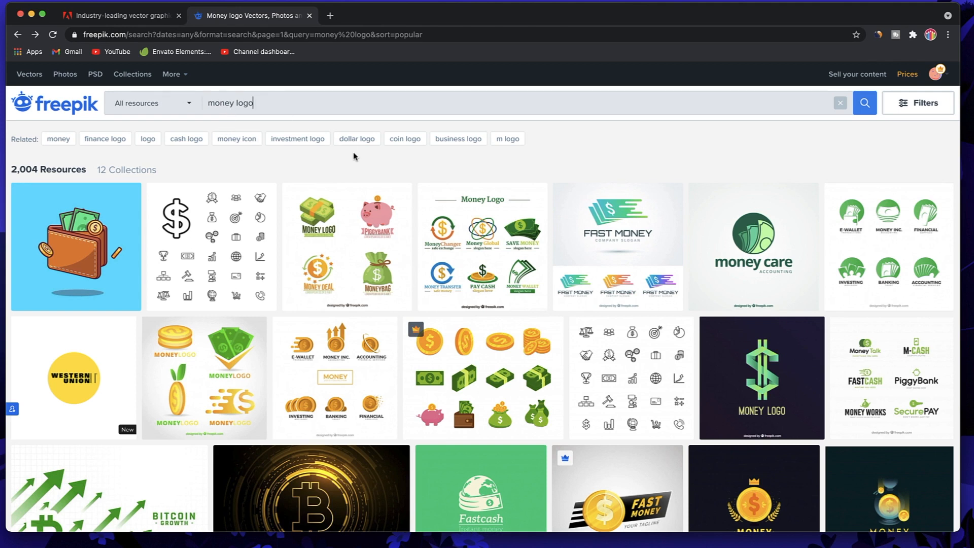
- Download the Fast Money logo collection and open its extracted money-logos-collection-companies (2) folder in Downloads
click(609, 227)
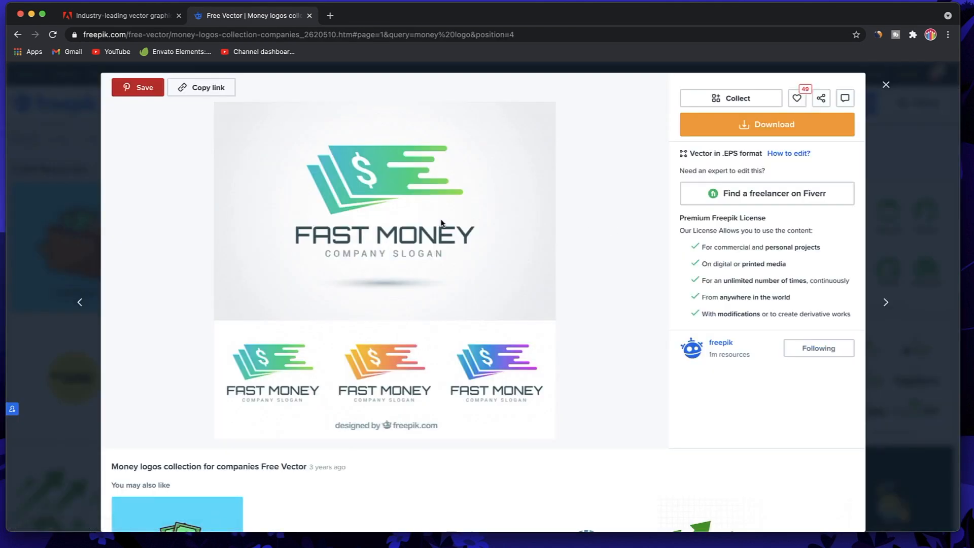
click(720, 128)
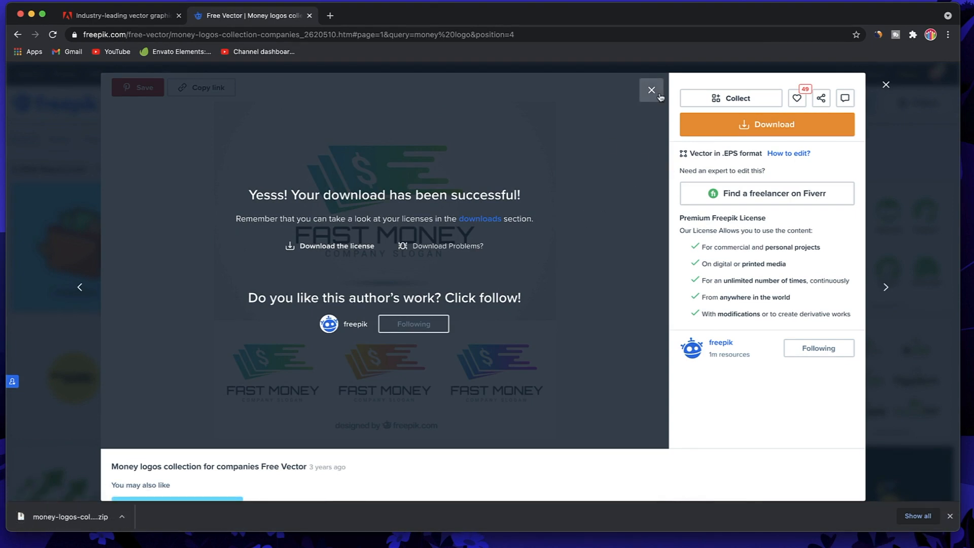
click(74, 517)
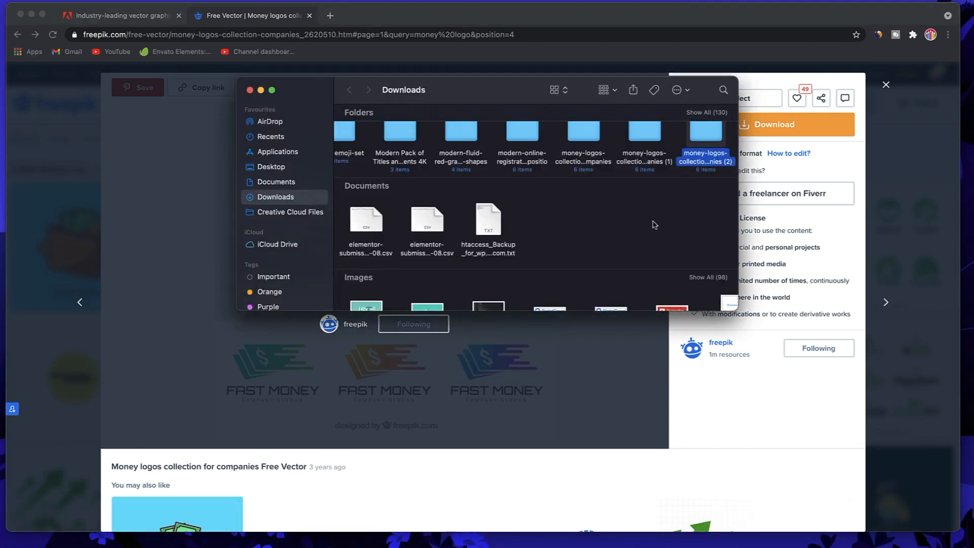
double_click(701, 145)
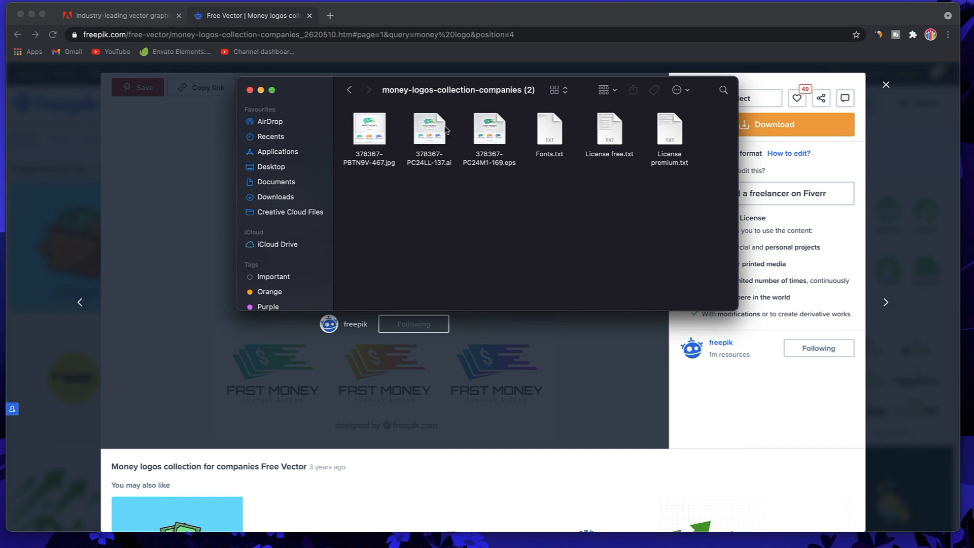
- Open 378367-PC24M1-169.eps in Adobe Illustrator 2021 and dismiss the missing fonts dialogs
click(441, 134)
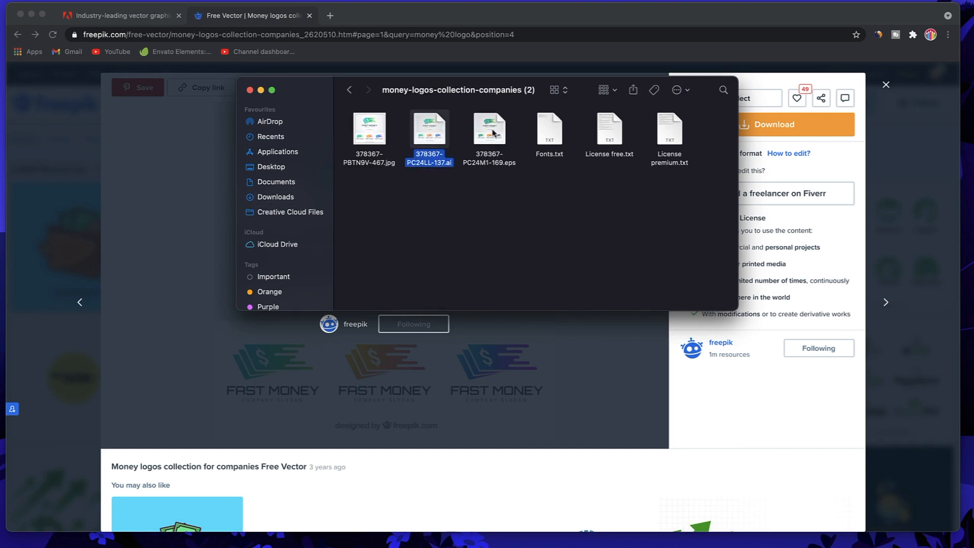
click(492, 132)
right_click(491, 132)
mouse_move(550, 152)
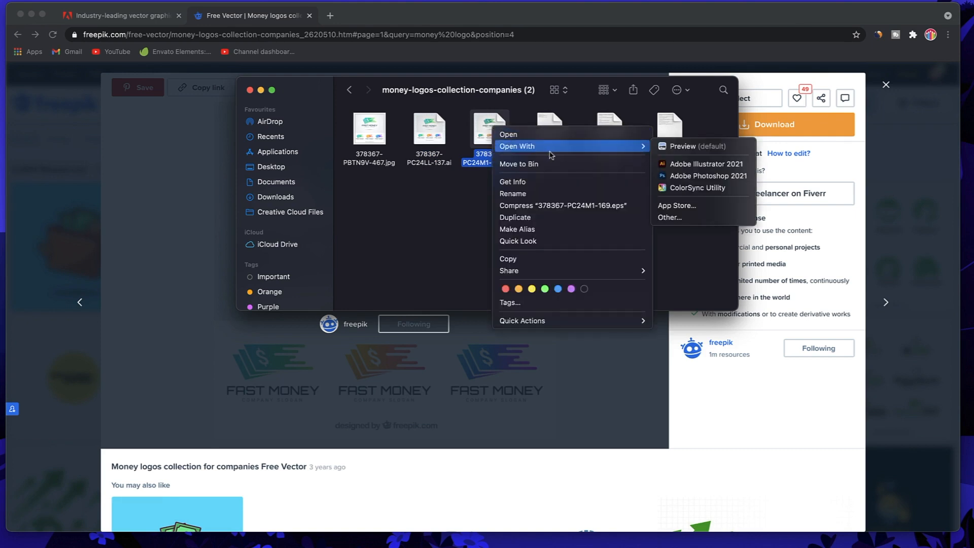
click(702, 165)
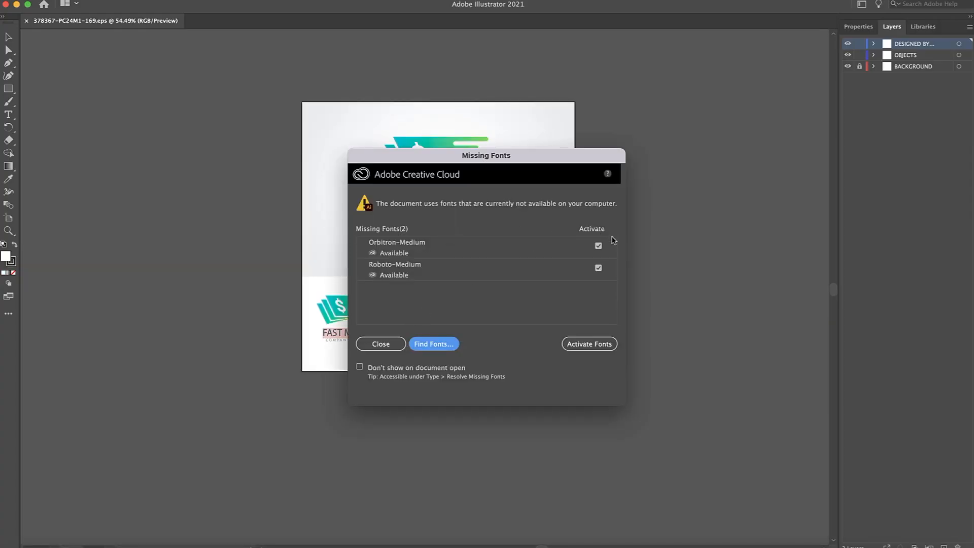
click(450, 344)
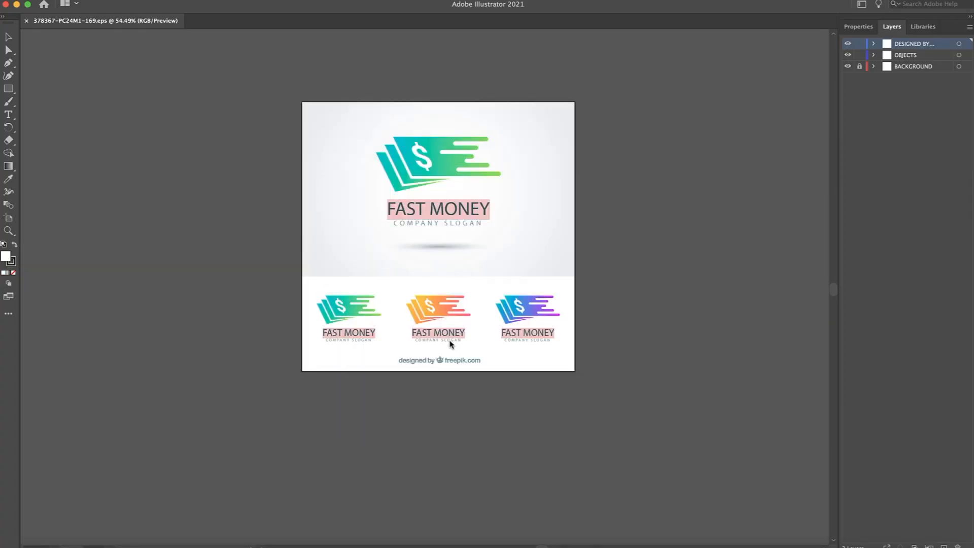
click(573, 388)
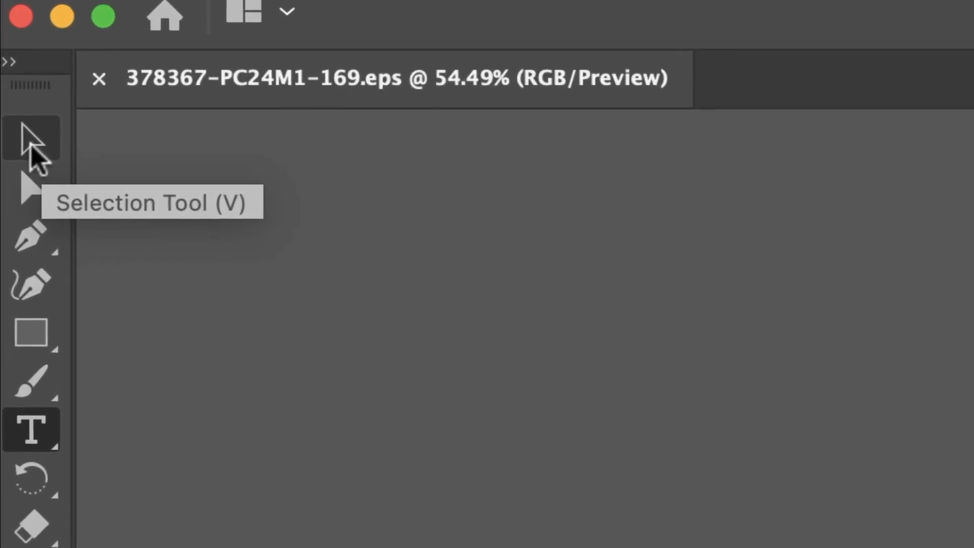
- Select the whole main logo with the Selection tool, and its dollar sign and front banknote individually with the Direct Selection tool
click(31, 145)
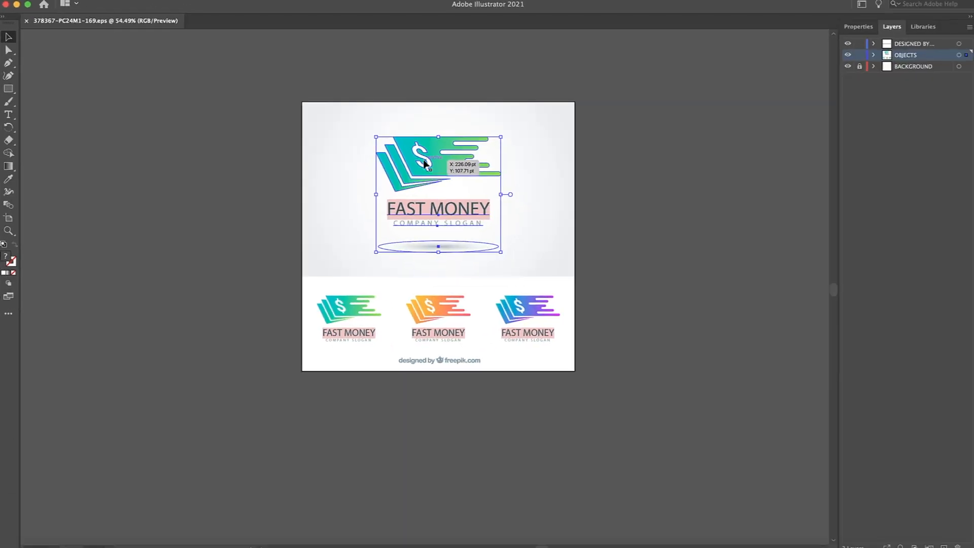
click(7, 50)
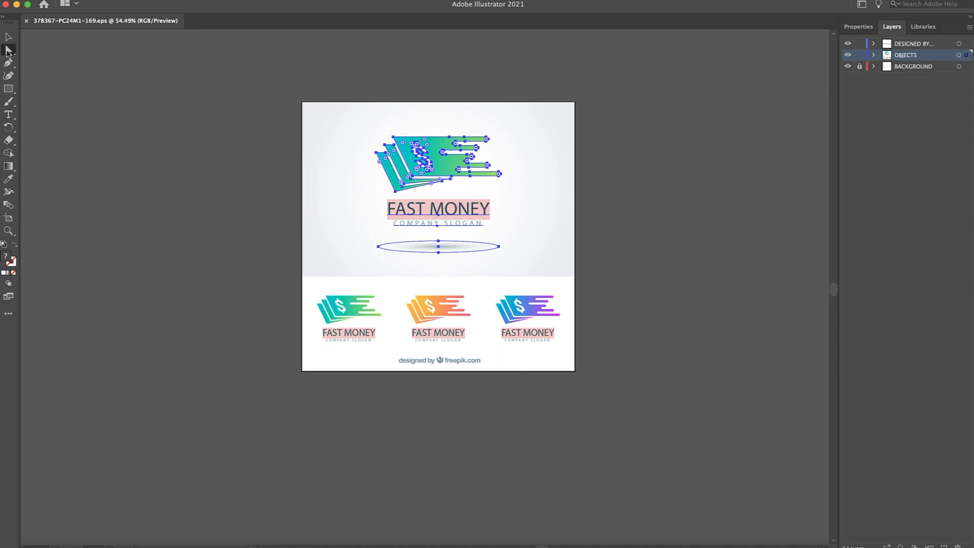
click(137, 143)
click(416, 158)
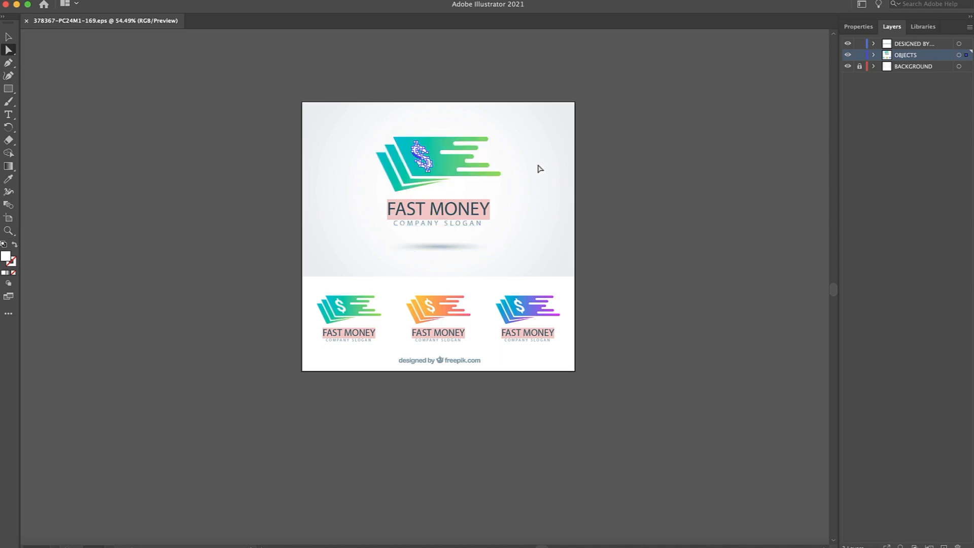
click(445, 152)
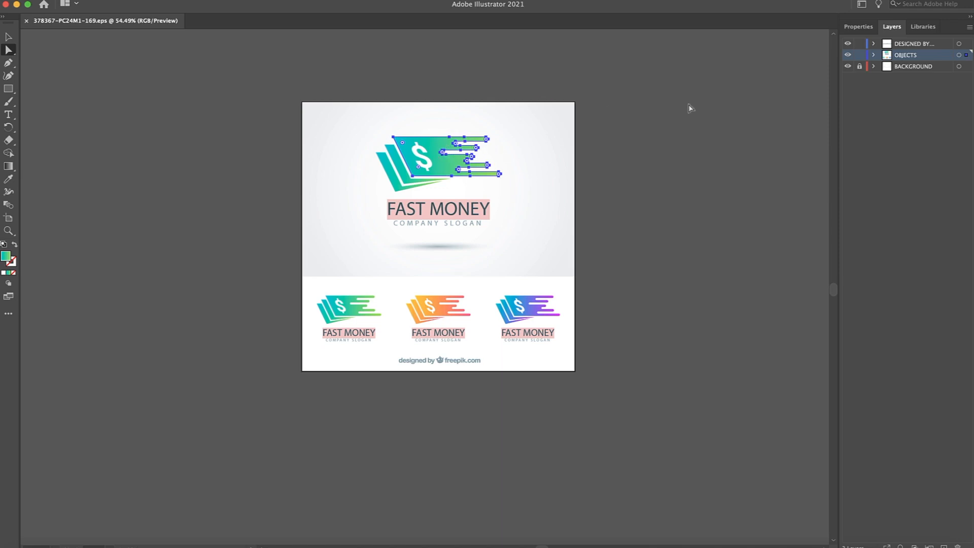
- Expand the DESIGNED BY layer with its group, and the OBJECTS layer with the group holding the main logo
click(874, 46)
click(887, 57)
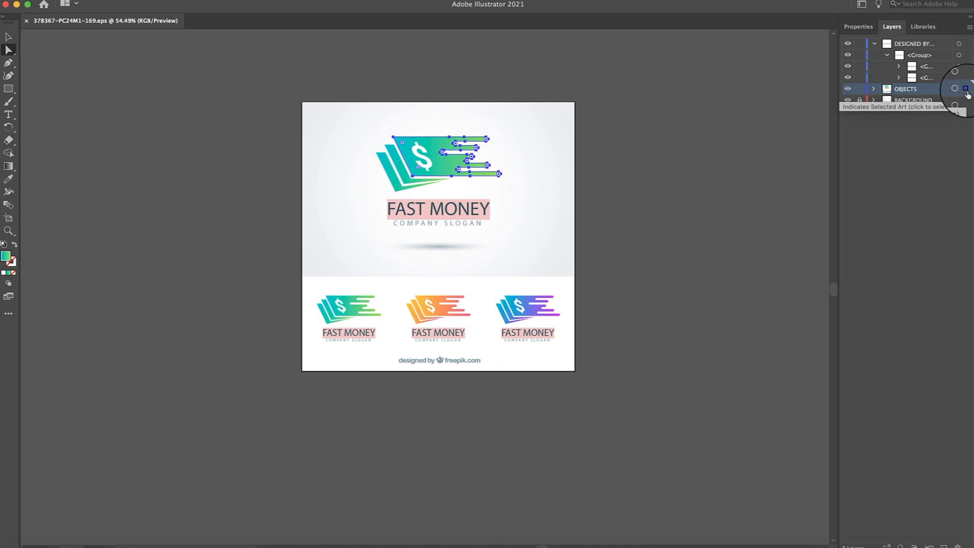
click(874, 90)
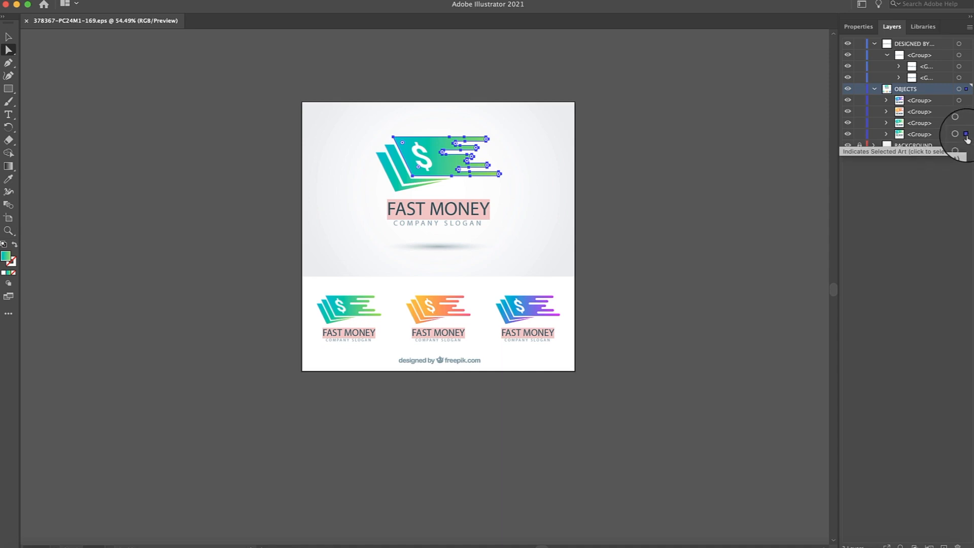
click(887, 135)
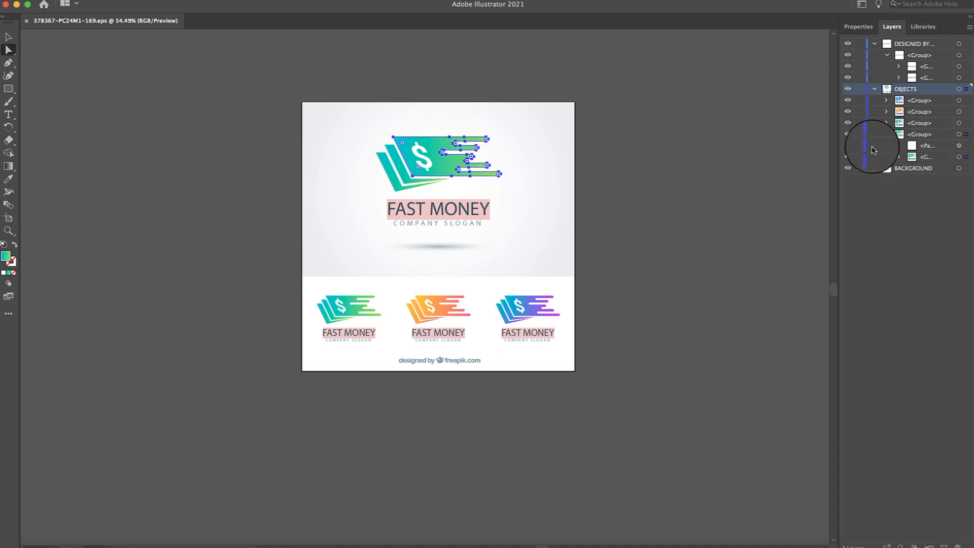
- Toggle the visibility of the shadow path beneath the main logo, leaving it hidden
click(848, 147)
click(848, 146)
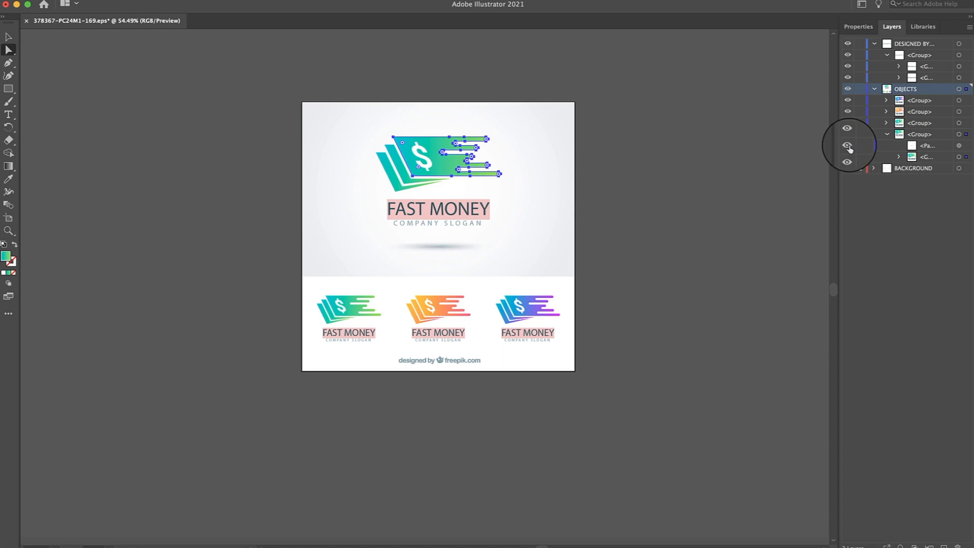
click(849, 146)
click(848, 147)
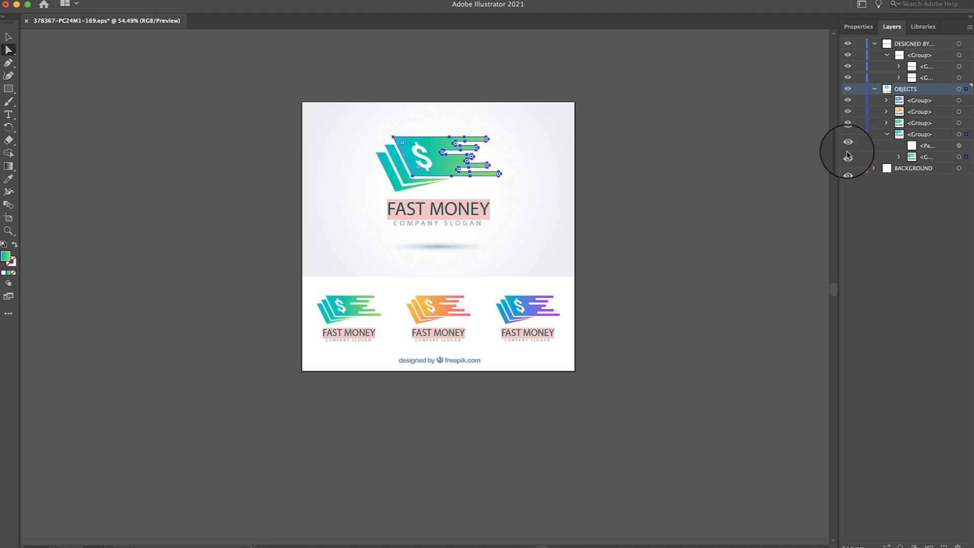
click(849, 147)
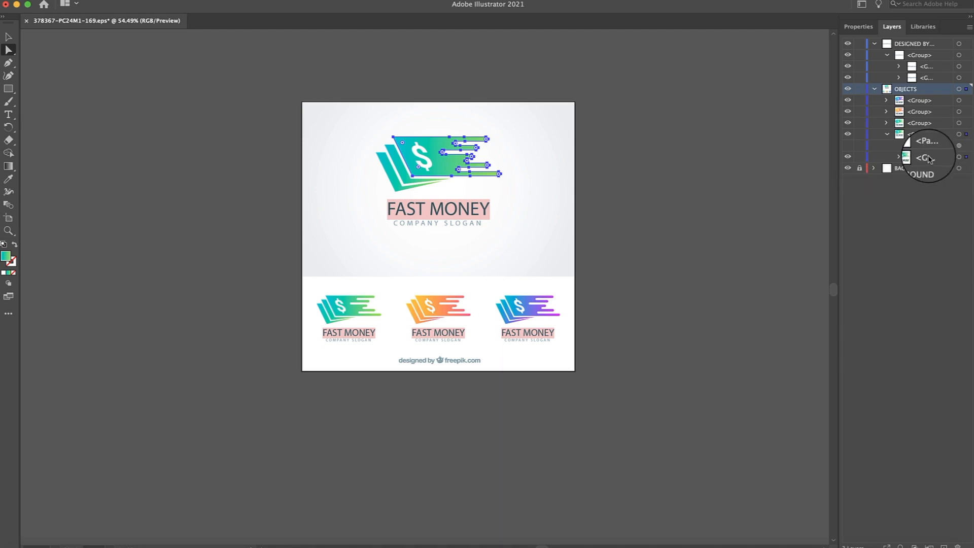
- Expand the main logo's nested group and toggle the COMPANY SLOGAN and FAST MONEY text off and back on to identify them
click(899, 158)
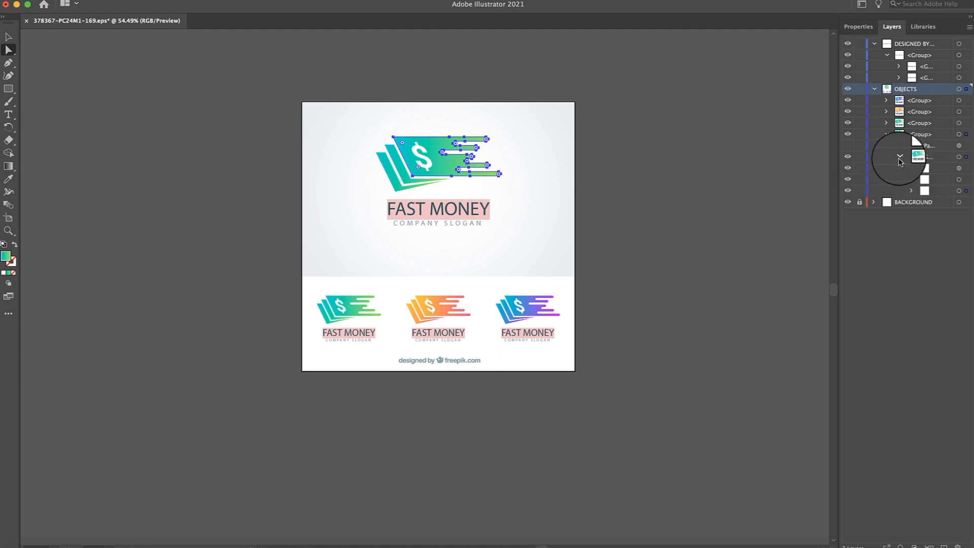
click(847, 167)
click(851, 172)
click(851, 172)
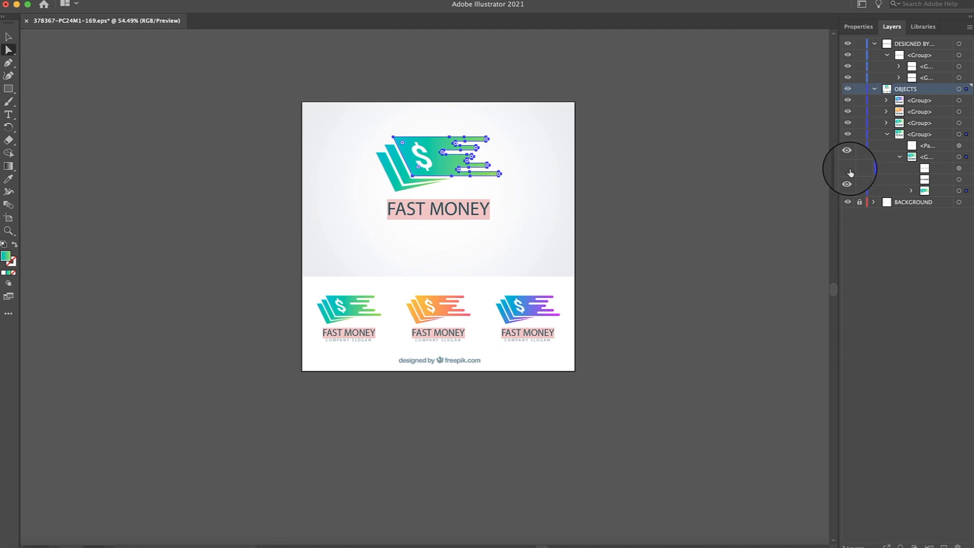
click(851, 172)
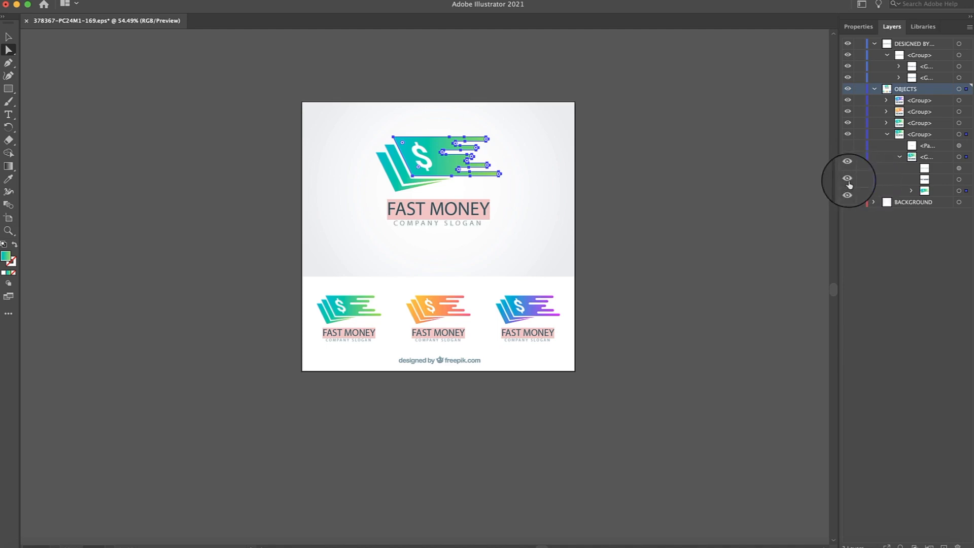
click(850, 183)
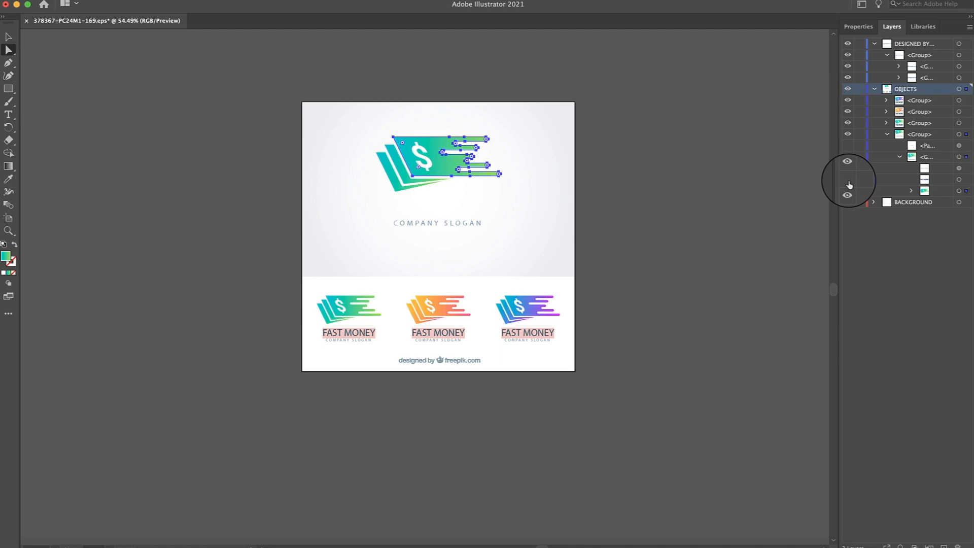
click(849, 183)
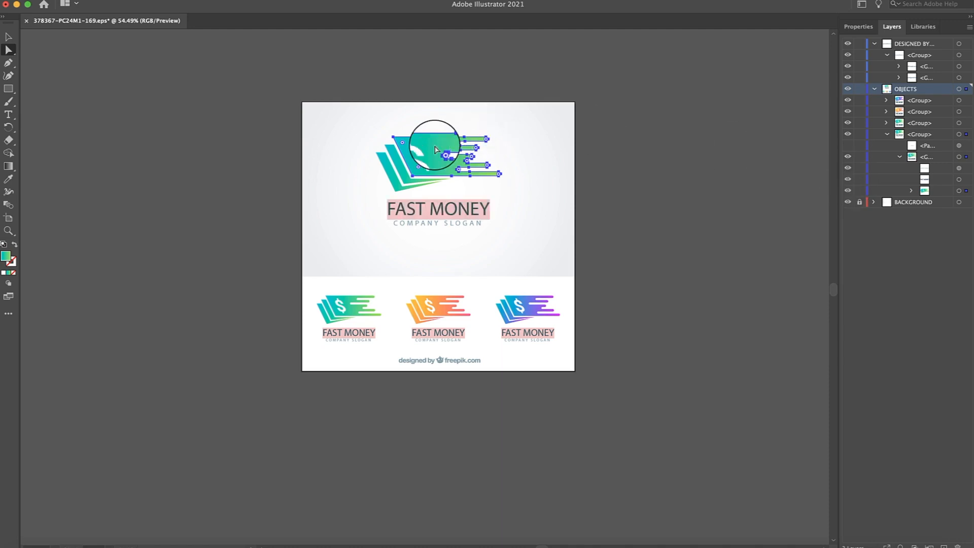
- Target the main logo's banknote icon group from the layer list, select only its front banknote on the artboard, and clear the selection
click(959, 192)
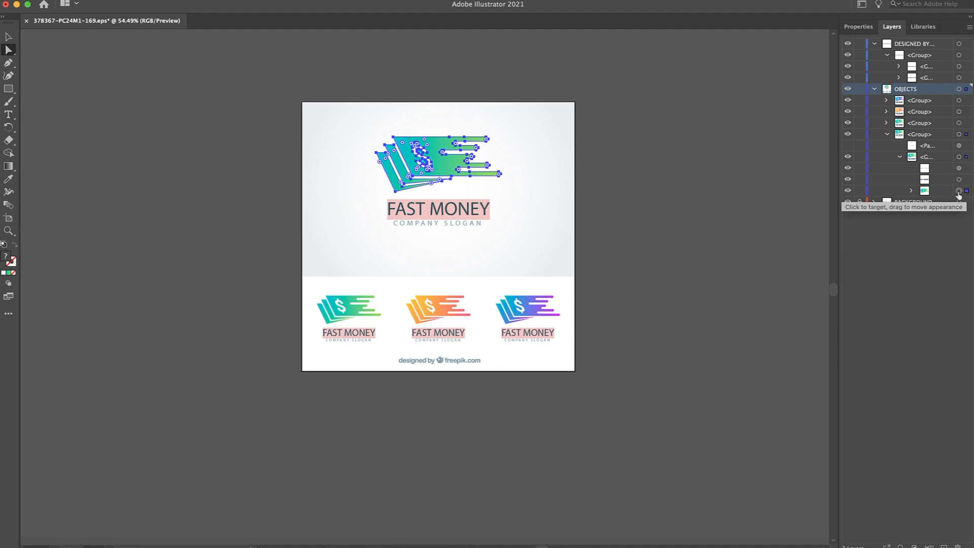
click(644, 170)
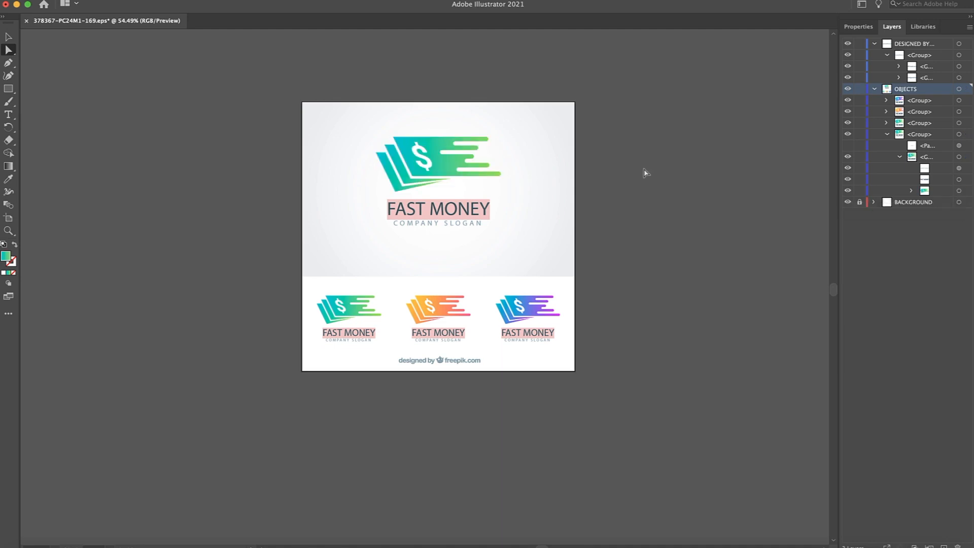
click(437, 154)
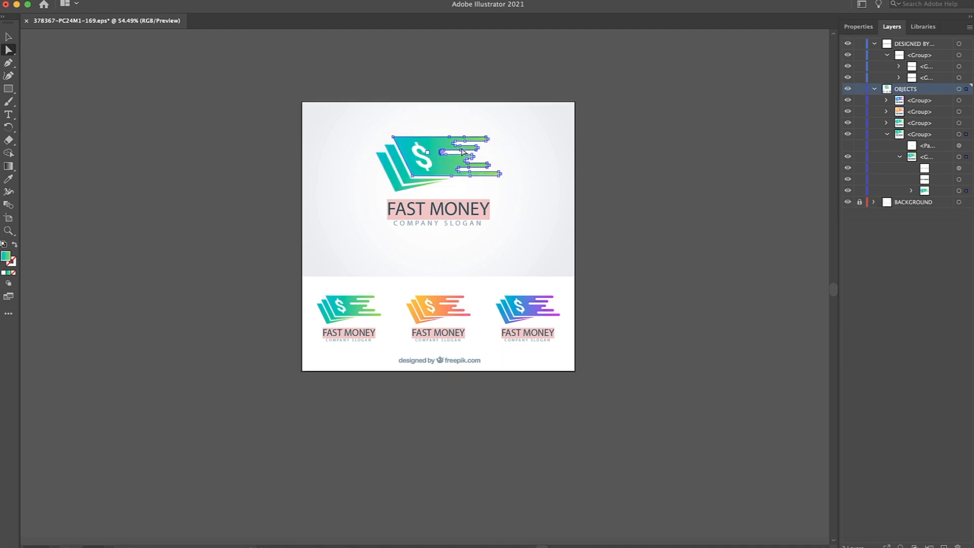
click(515, 151)
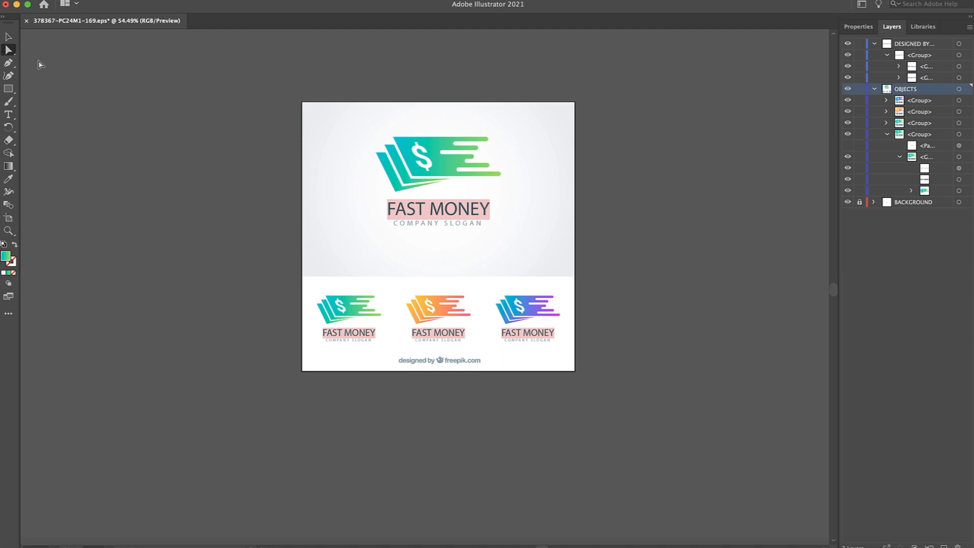
- Select only the front banknote of the main logo and open its fill colour picker, cancelling it without a change
drag(513, 128, 358, 185)
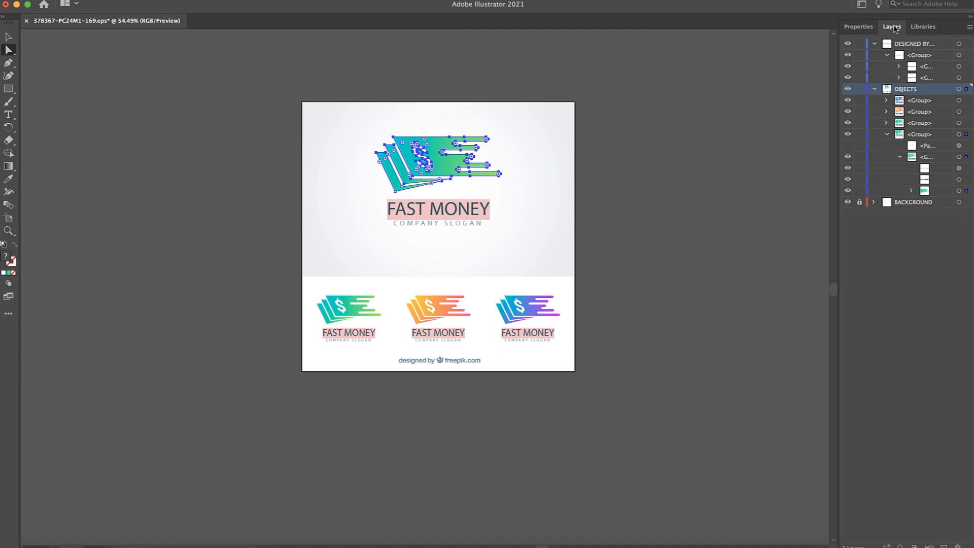
click(959, 190)
click(442, 163)
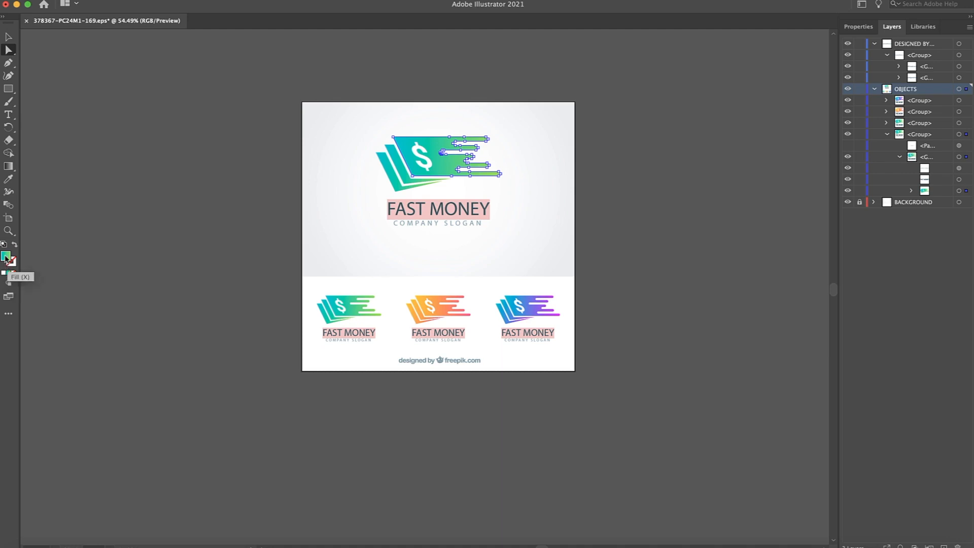
double_click(6, 257)
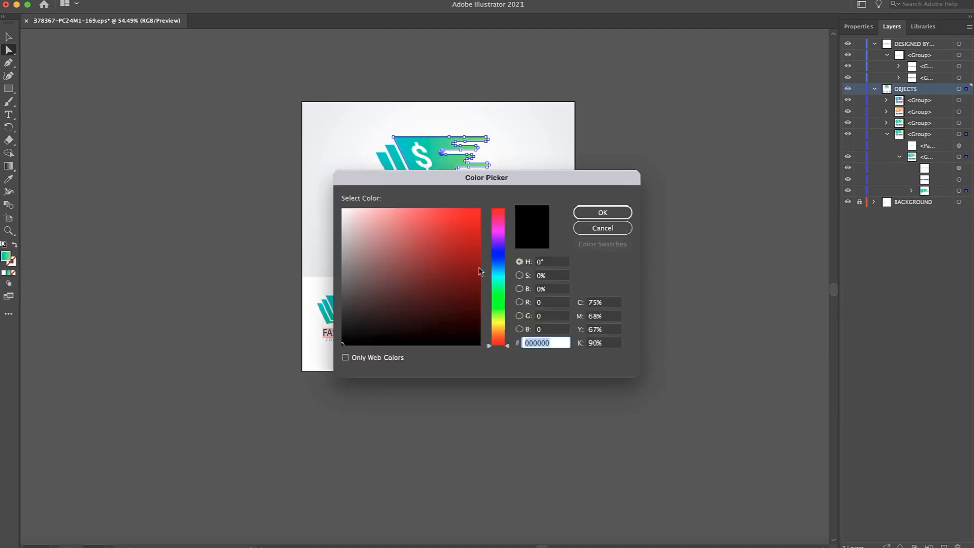
click(617, 227)
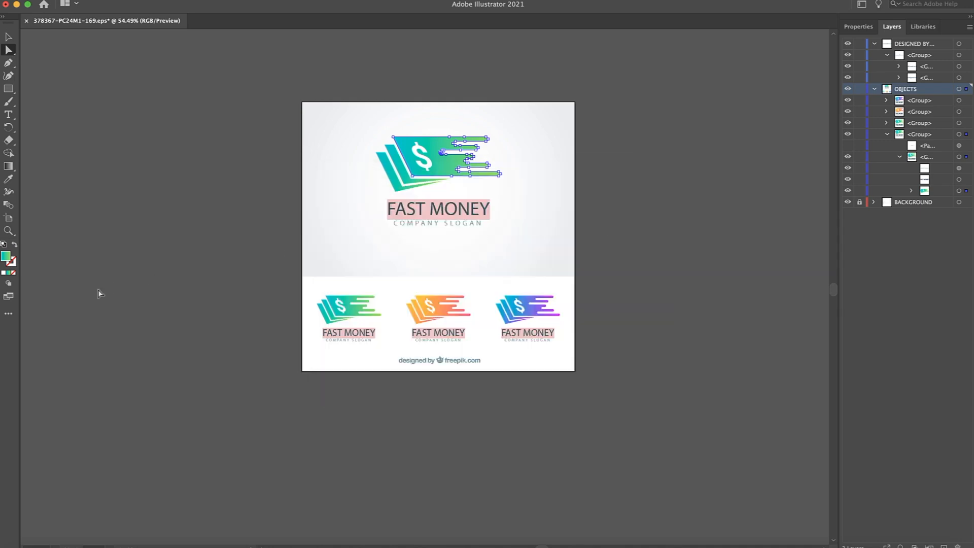
- Recolour the front banknote's gradient with a dark blue starting stop and a green ending stop
click(8, 274)
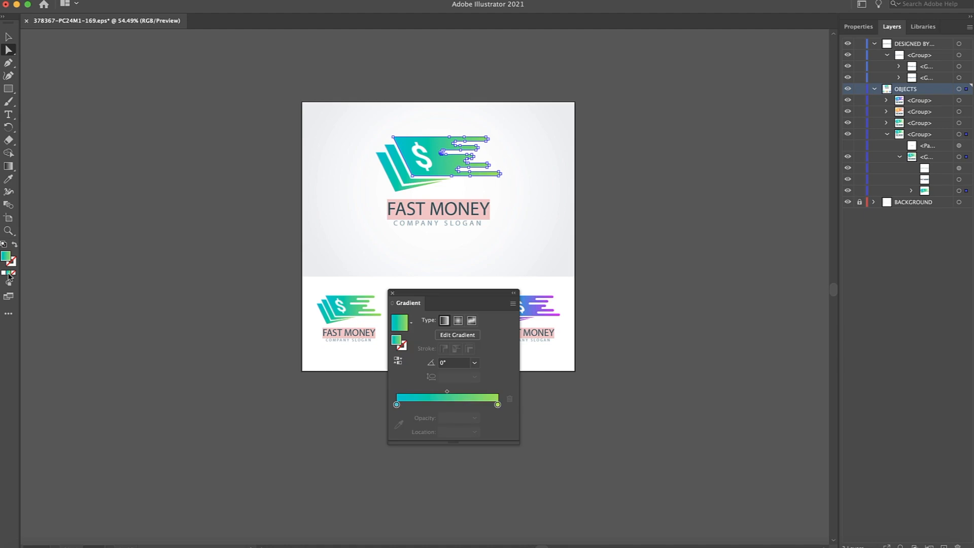
double_click(397, 405)
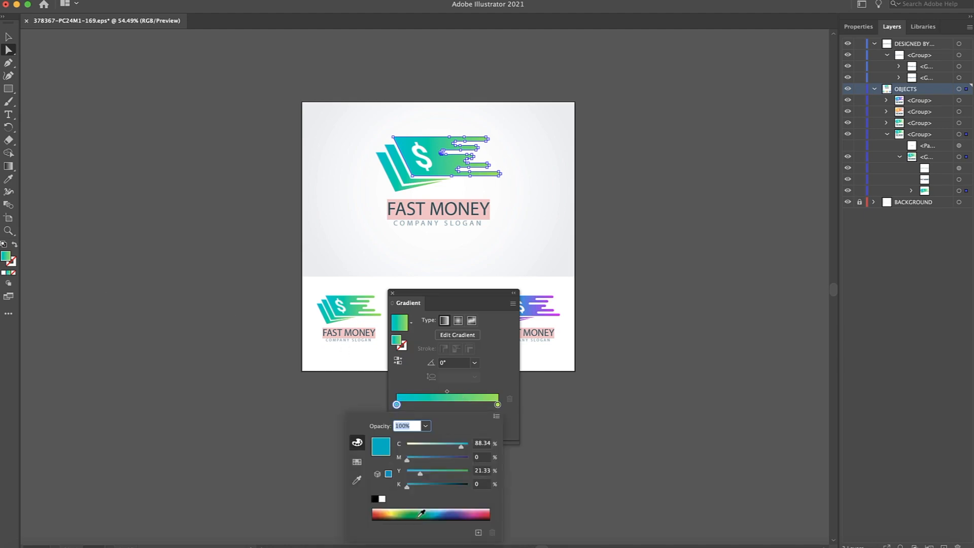
click(456, 514)
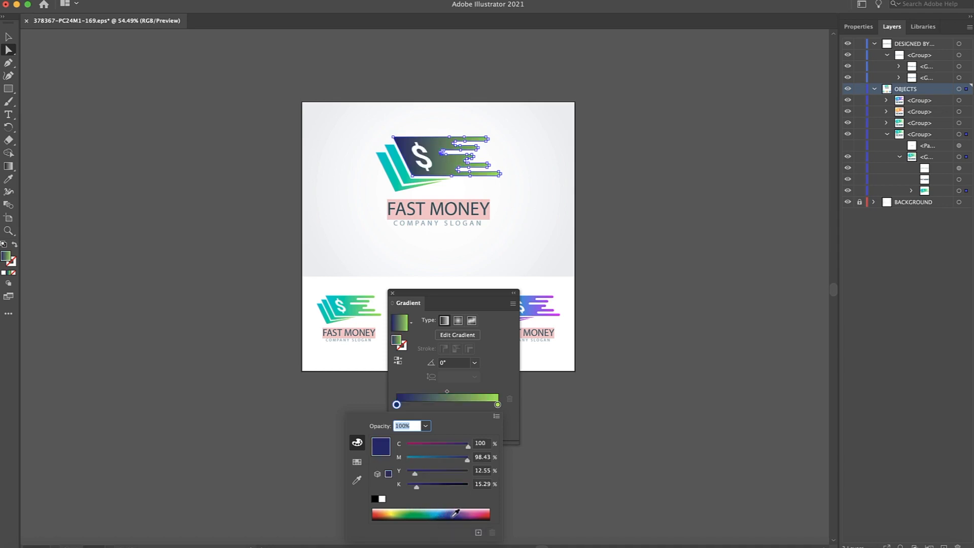
click(498, 405)
double_click(498, 405)
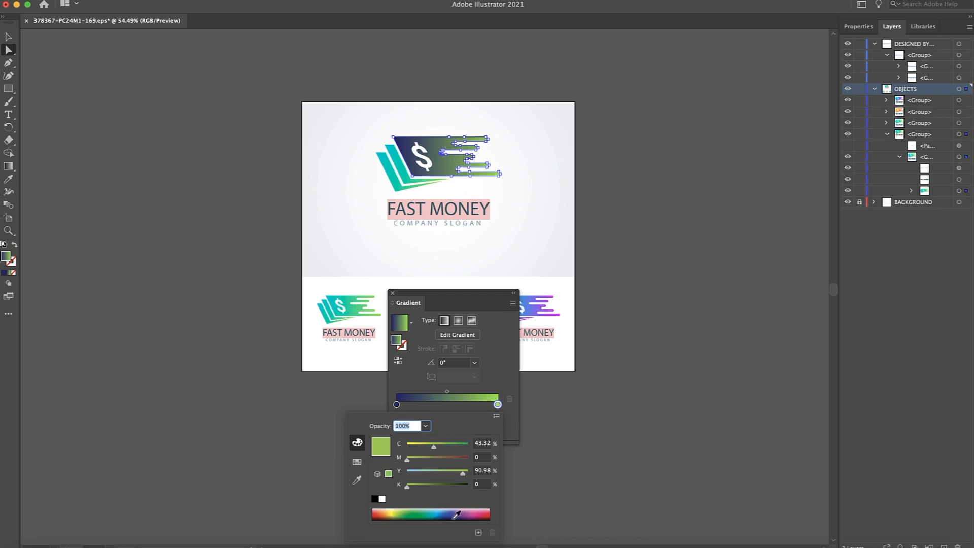
click(423, 516)
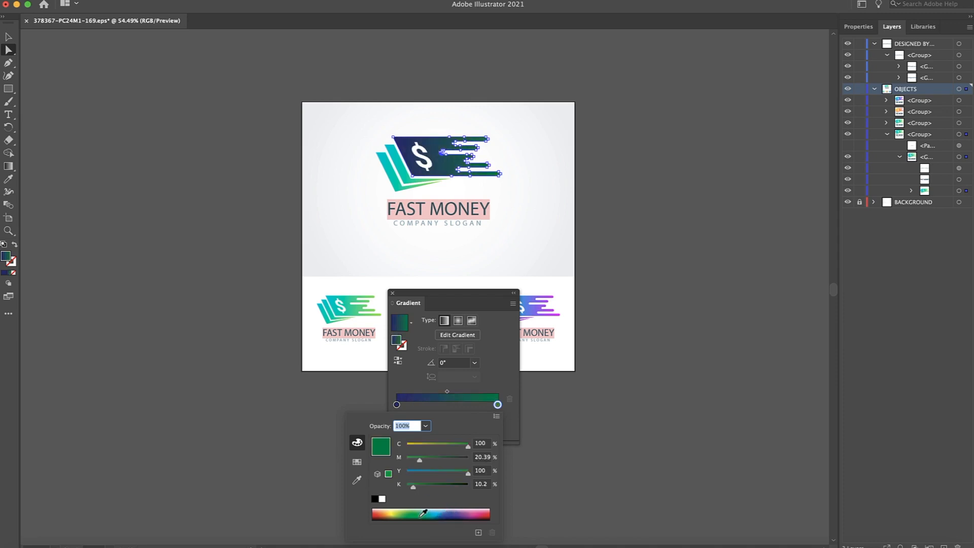
click(512, 379)
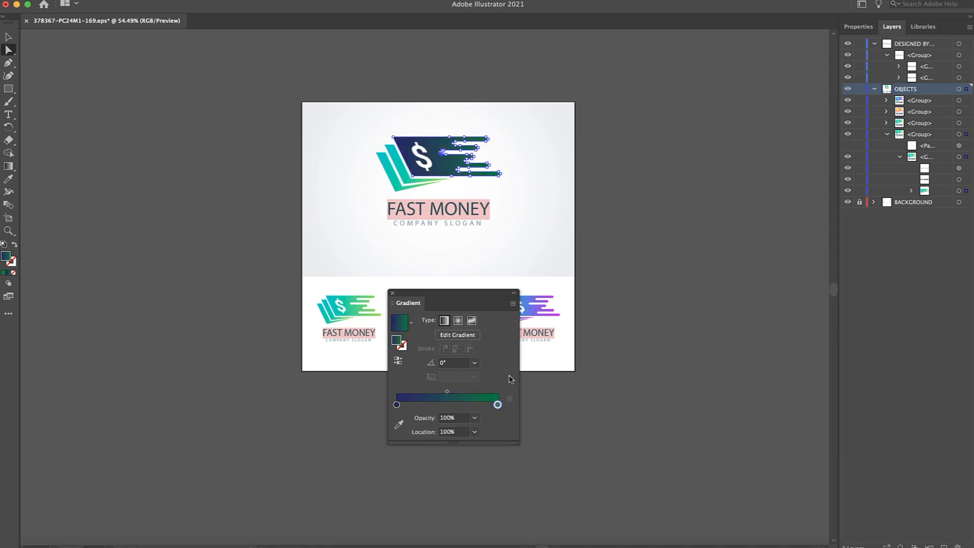
click(393, 293)
- Fill the front banknote of the main logo with the solid blue #2150E8
double_click(6, 258)
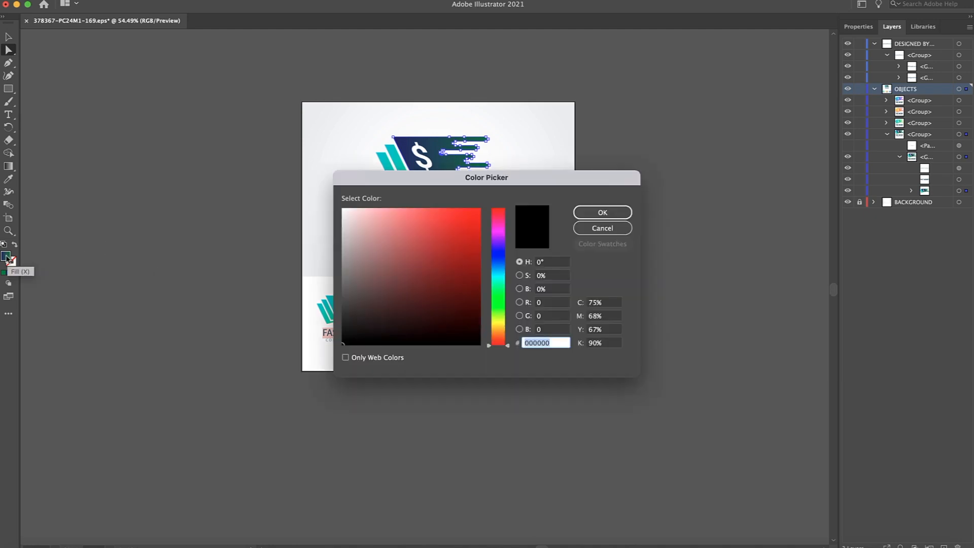
click(492, 260)
click(455, 237)
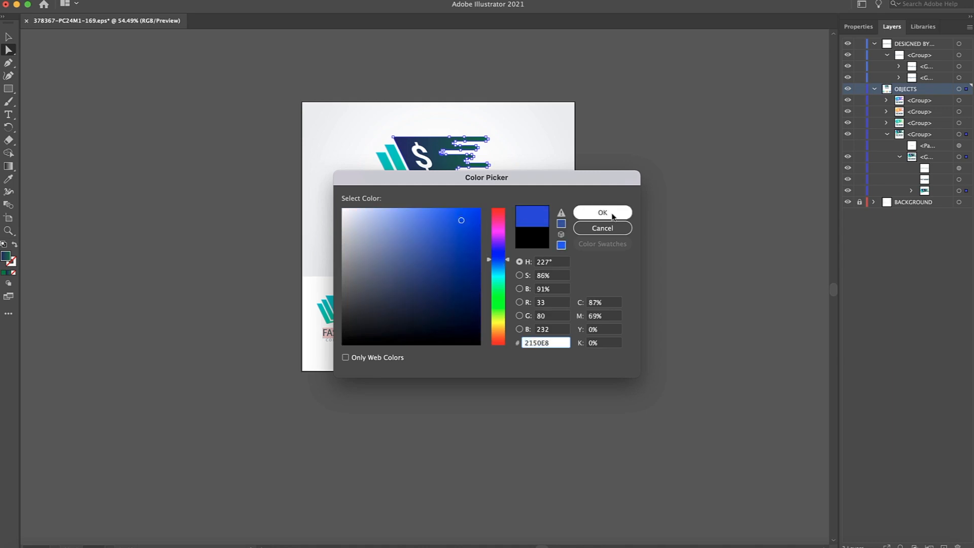
click(603, 213)
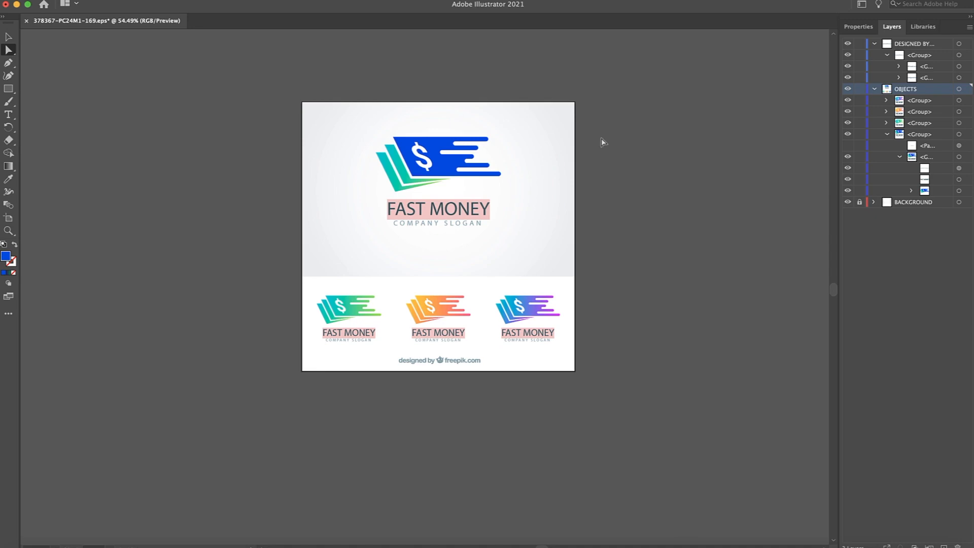
- Fill the middle banknote of the main logo with a solid dark blue at hue 241°
click(398, 166)
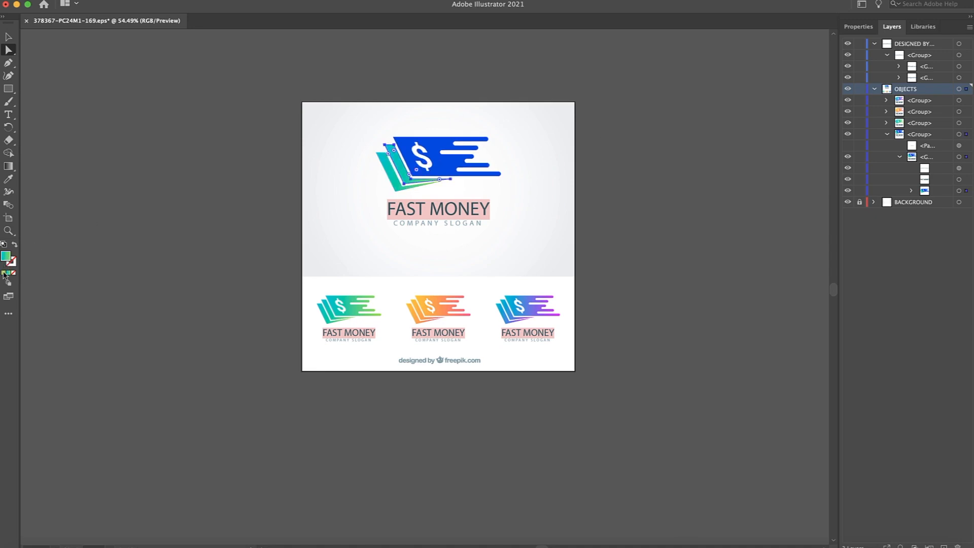
double_click(6, 256)
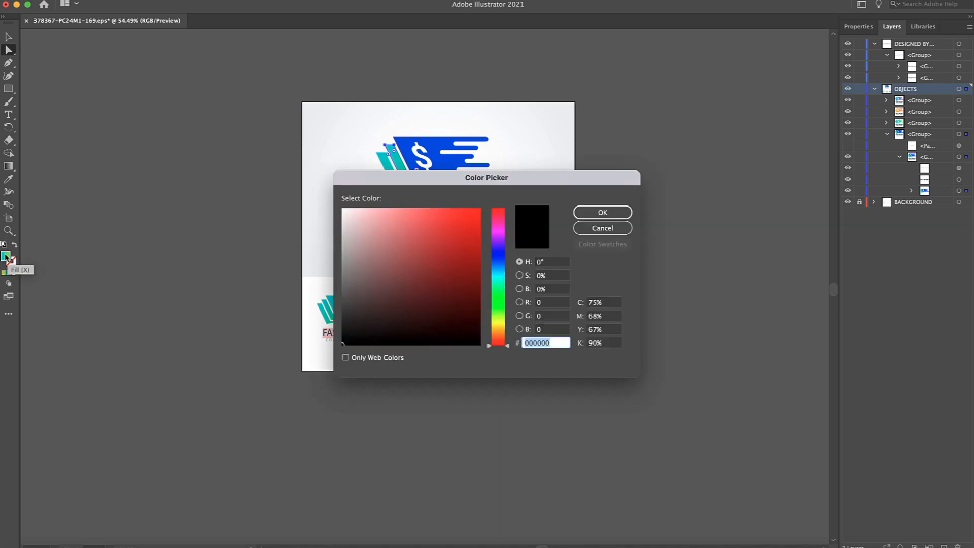
click(500, 254)
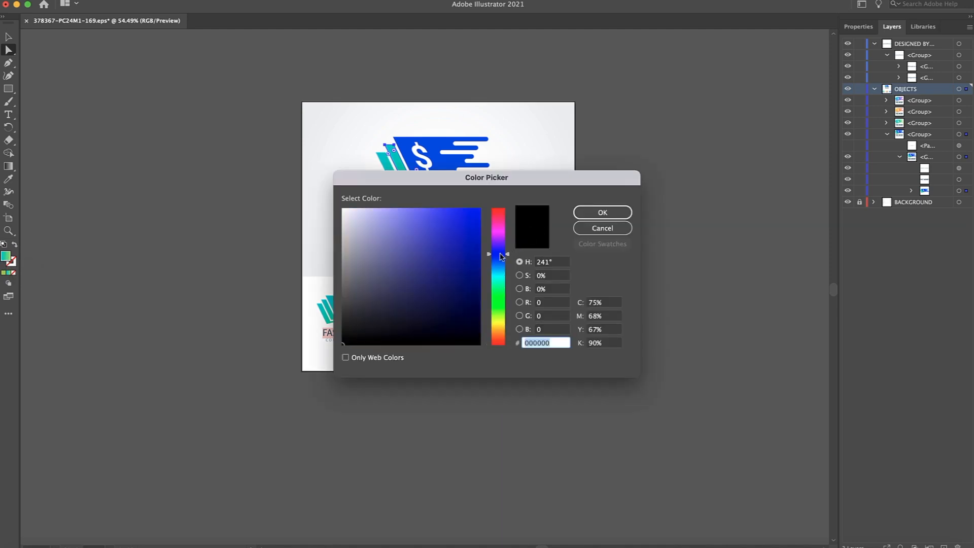
click(468, 233)
drag(467, 234, 443, 260)
click(610, 217)
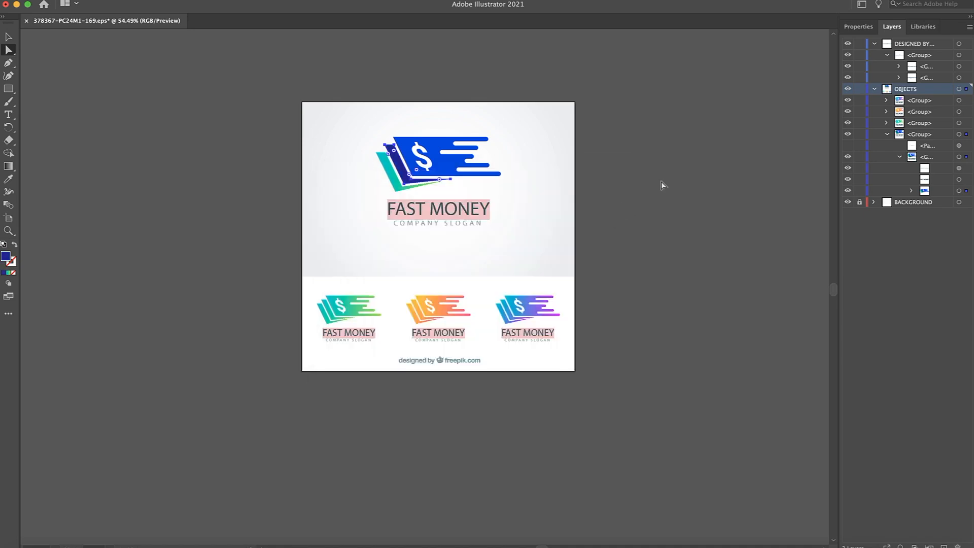
- Fill the rearmost banknote of the main logo with a solid medium-dark blue at hue 227°
click(392, 182)
double_click(5, 256)
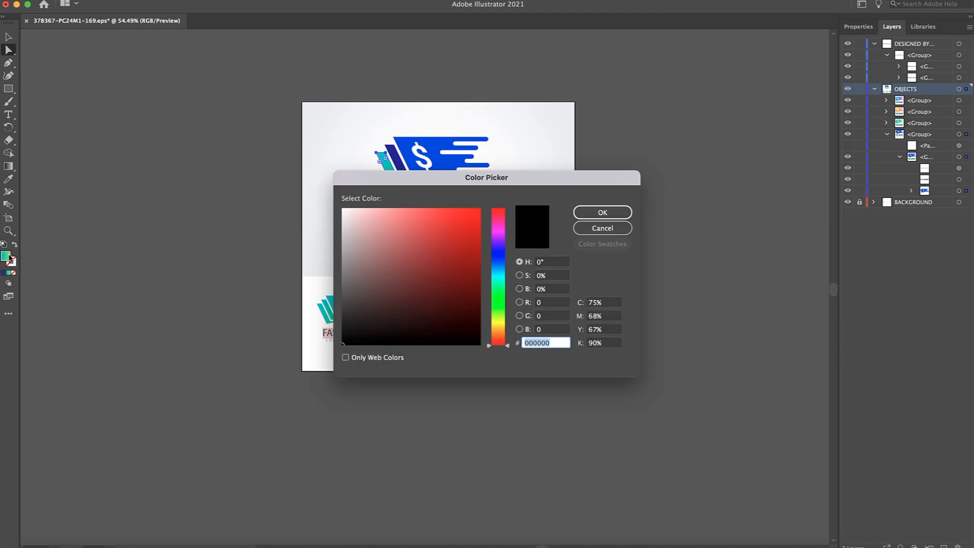
click(497, 260)
click(446, 250)
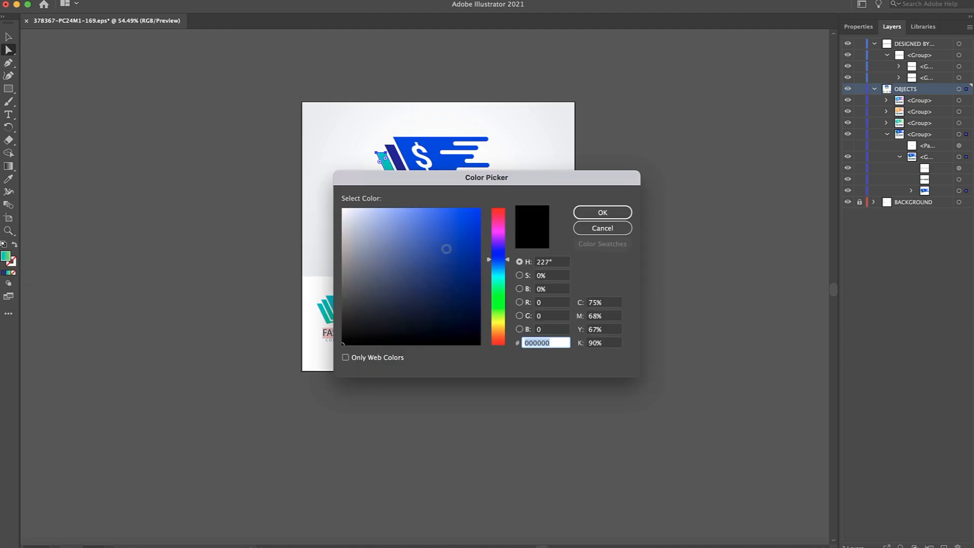
click(619, 217)
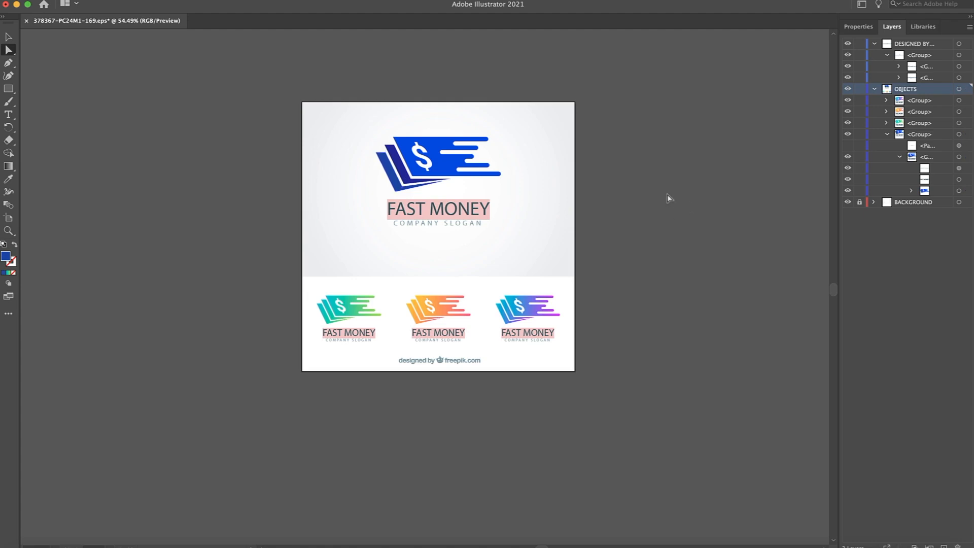
- Delete the main logo's FAST MONEY text object and undo the deletion
click(449, 210)
key(t)
double_click(449, 207)
triple_click(448, 207)
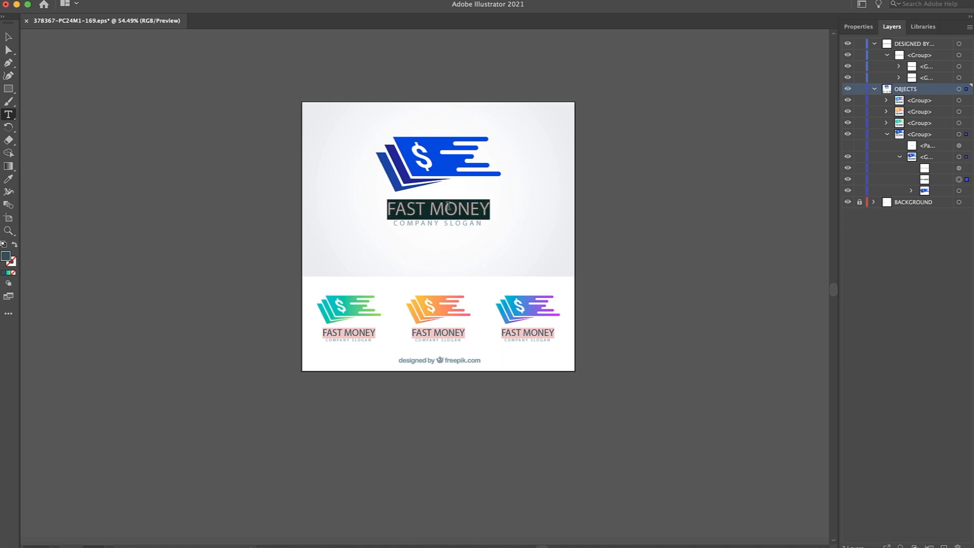
click(448, 207)
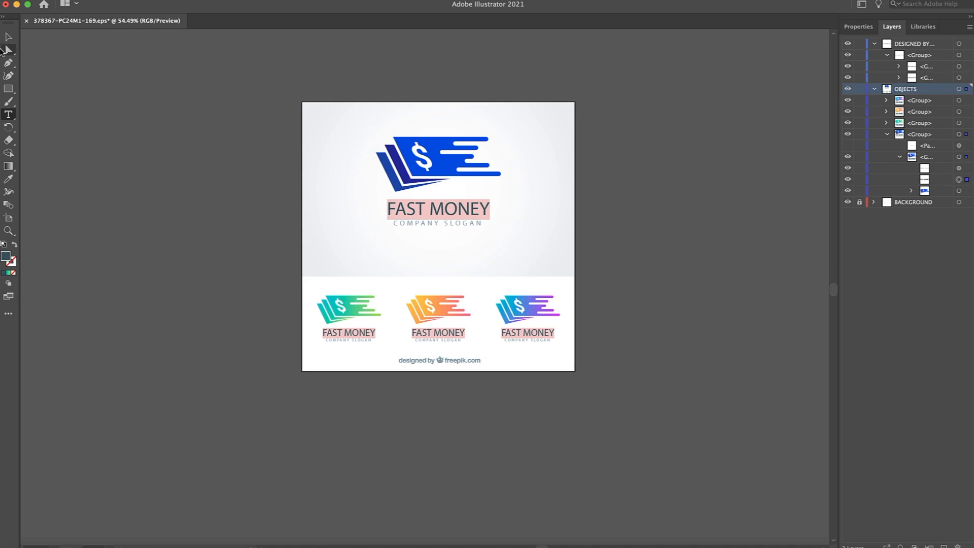
click(8, 50)
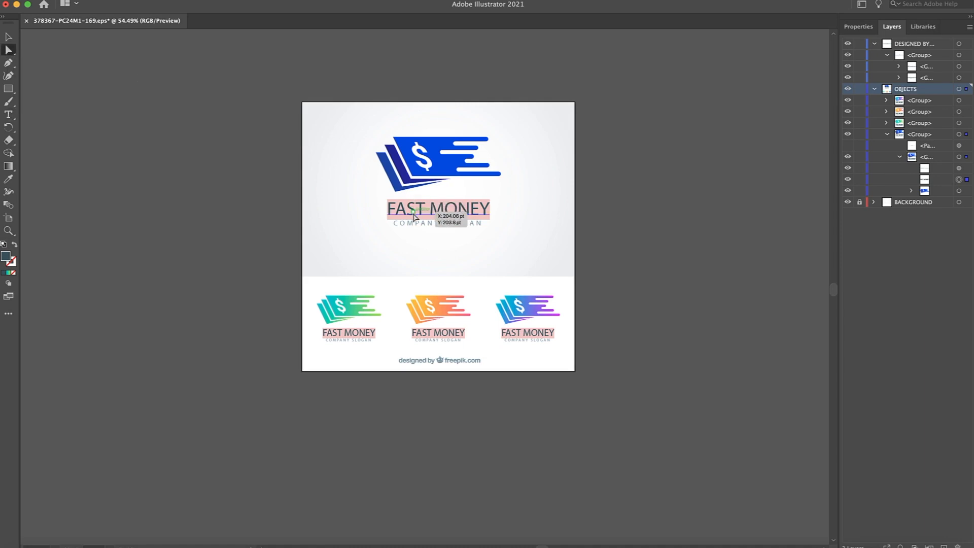
key(Delete)
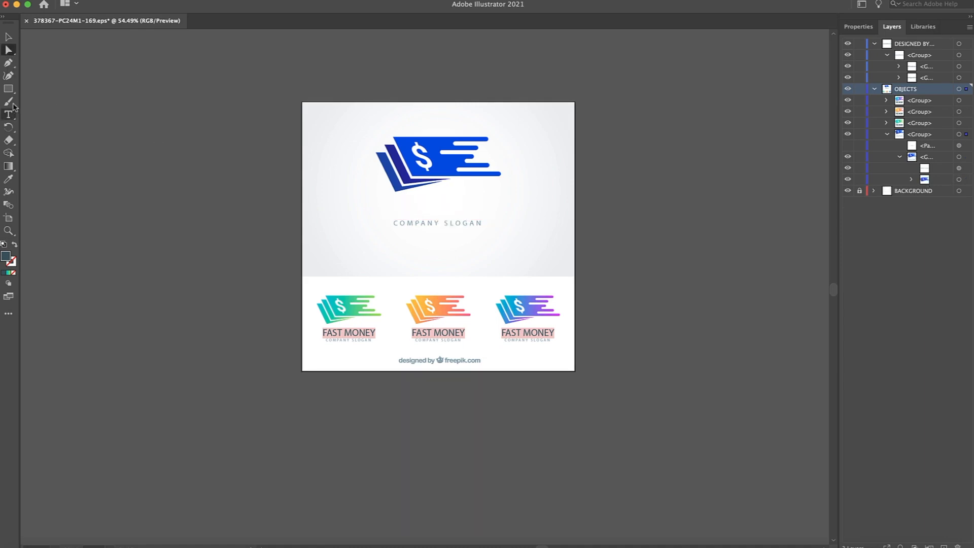
click(9, 115)
key(ctrl+z)
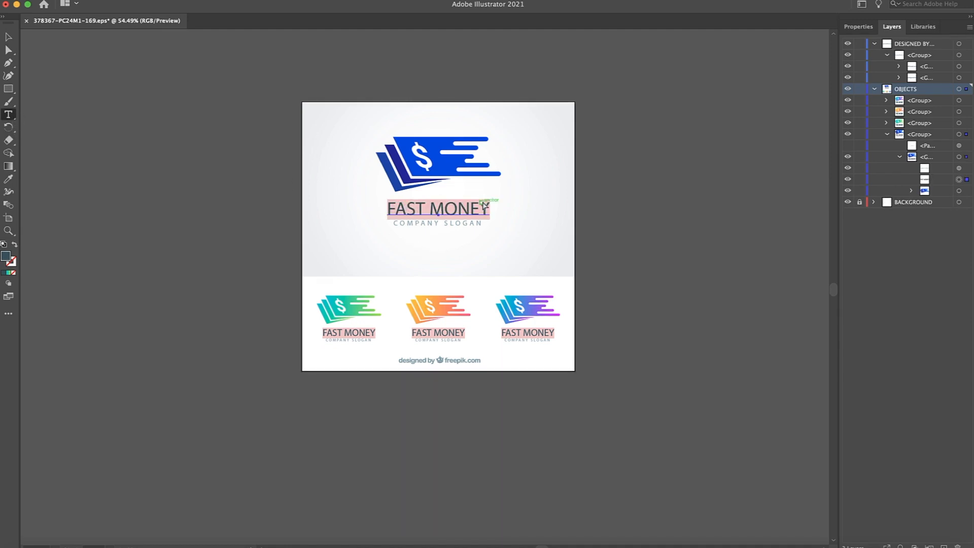
- Replace the main logo's FAST MONEY text with INCOMEGAZE
click(12, 51)
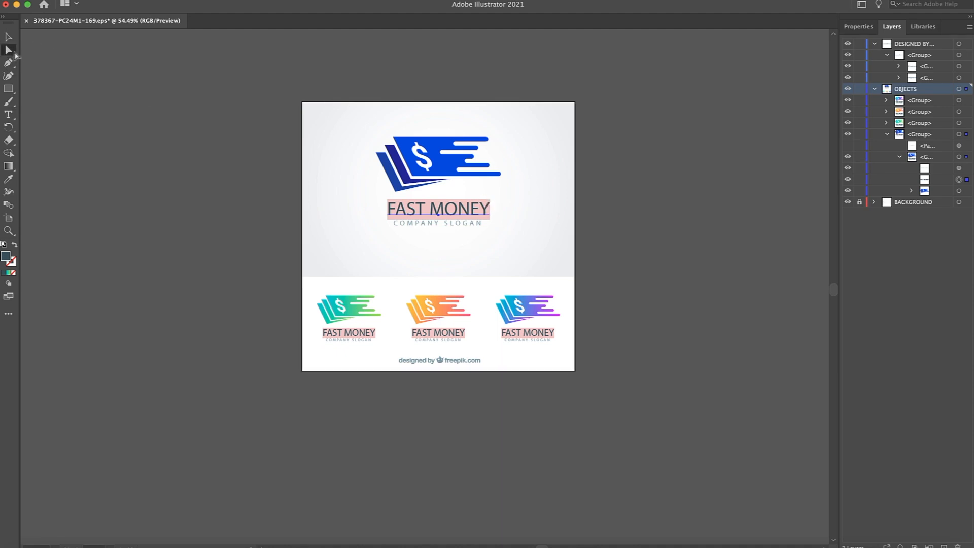
double_click(399, 210)
triple_click(398, 208)
text(INCOME)
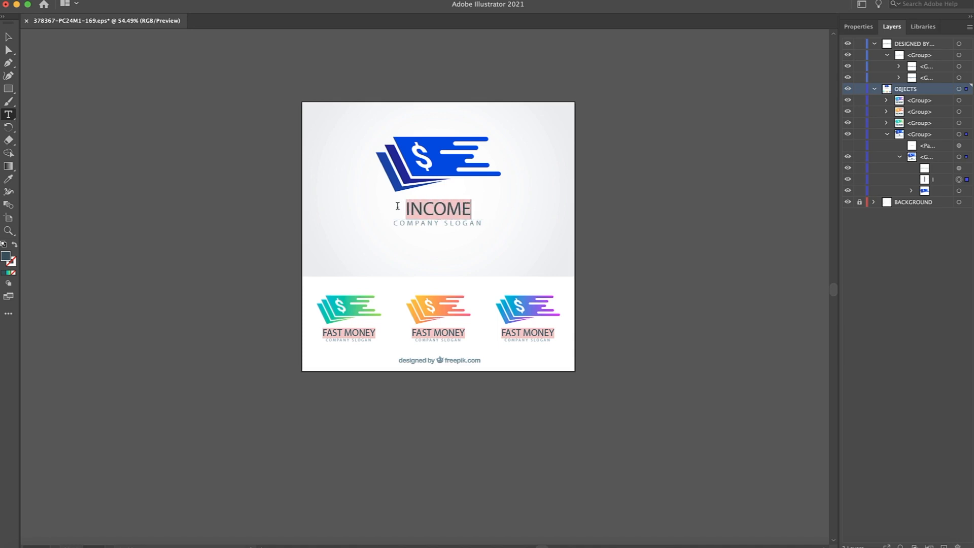
text(GAZE)
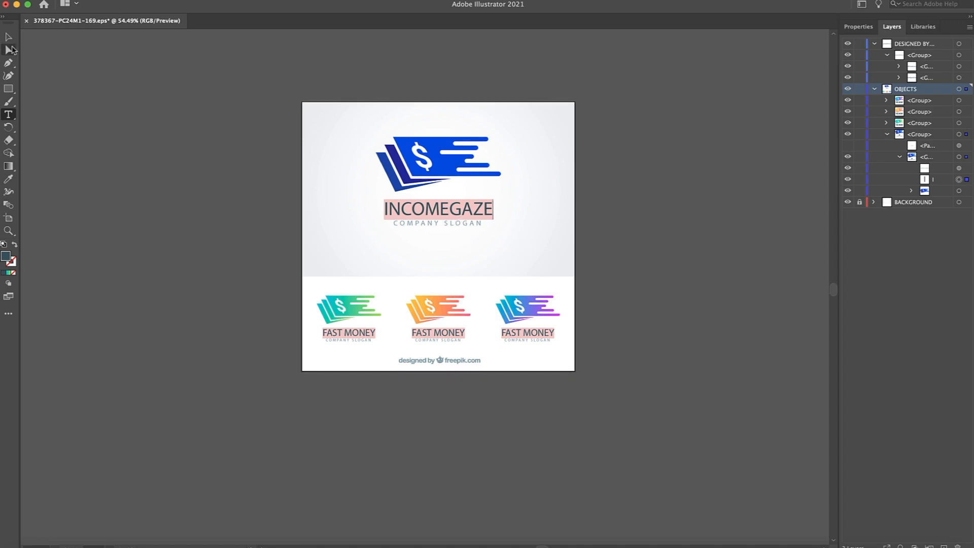
click(8, 50)
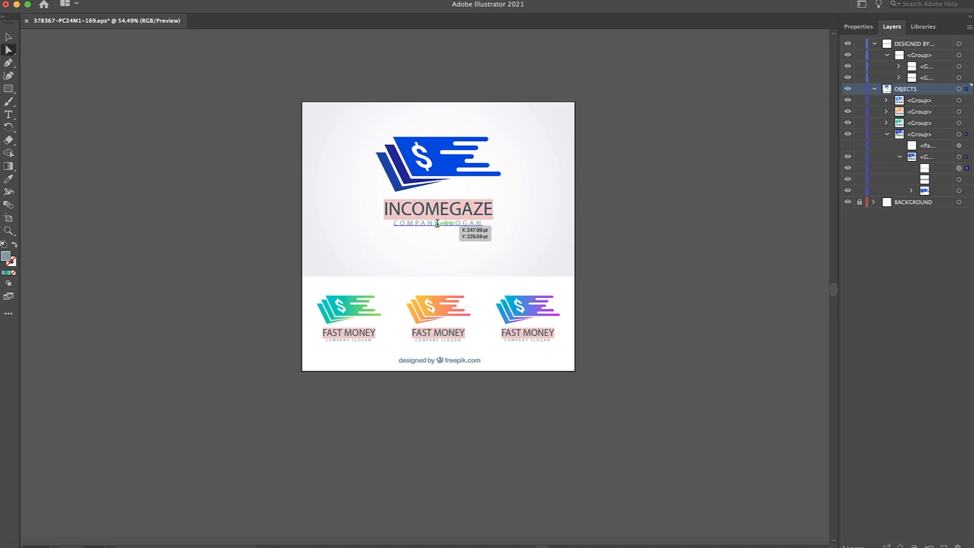
- Replace the COMPANY SLOGAN text under the main logo with MONEY & MONEY and clear the selection
double_click(438, 224)
triple_click(437, 224)
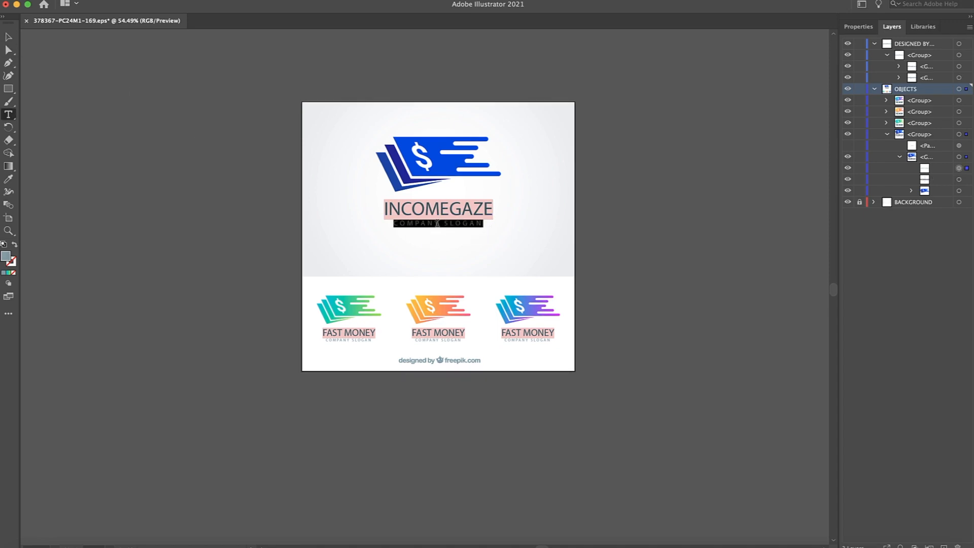
text(MONE)
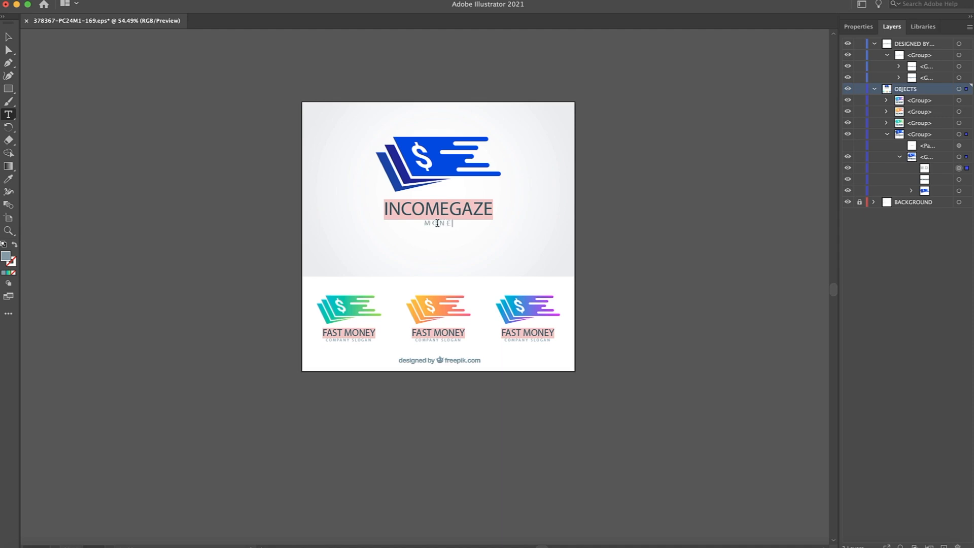
text(Y & MONEY)
click(9, 50)
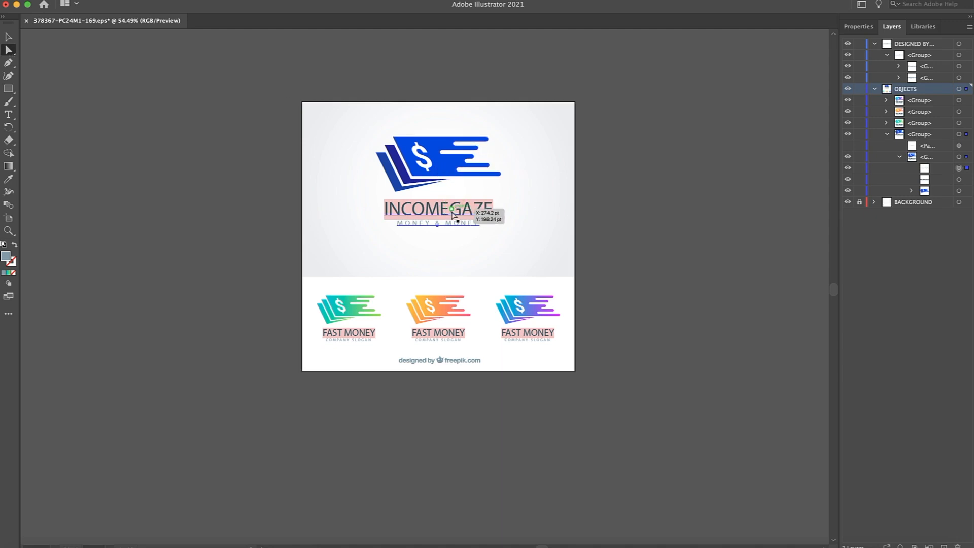
click(650, 146)
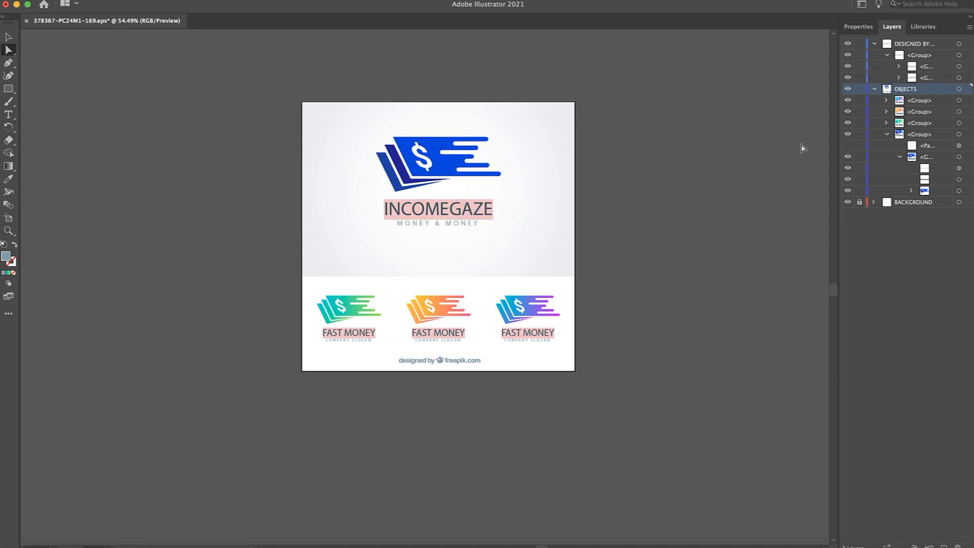
drag(522, 125, 364, 249)
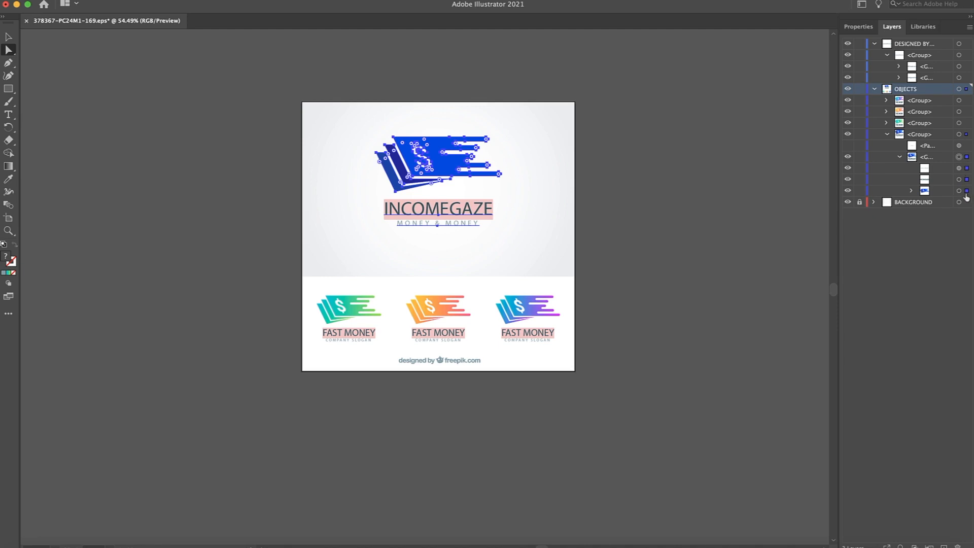
click(959, 168)
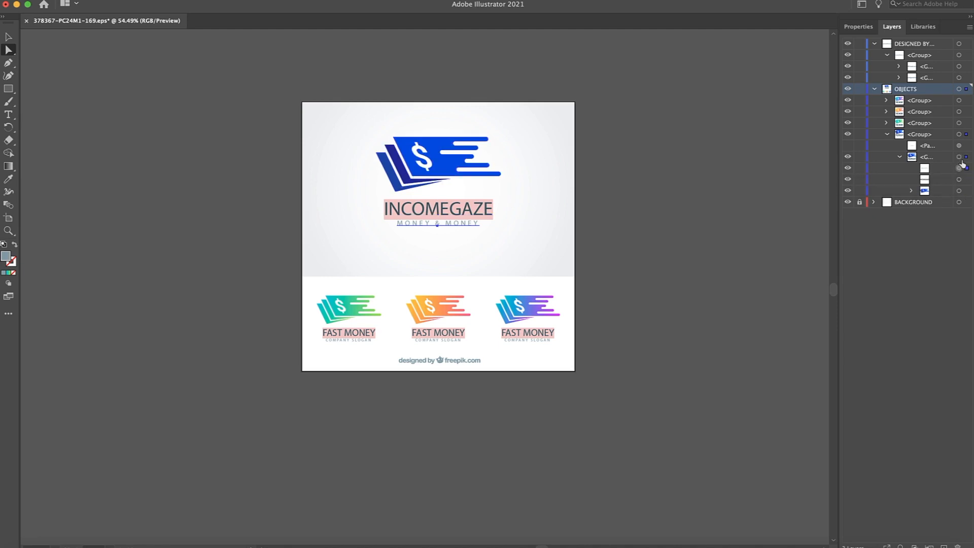
click(959, 158)
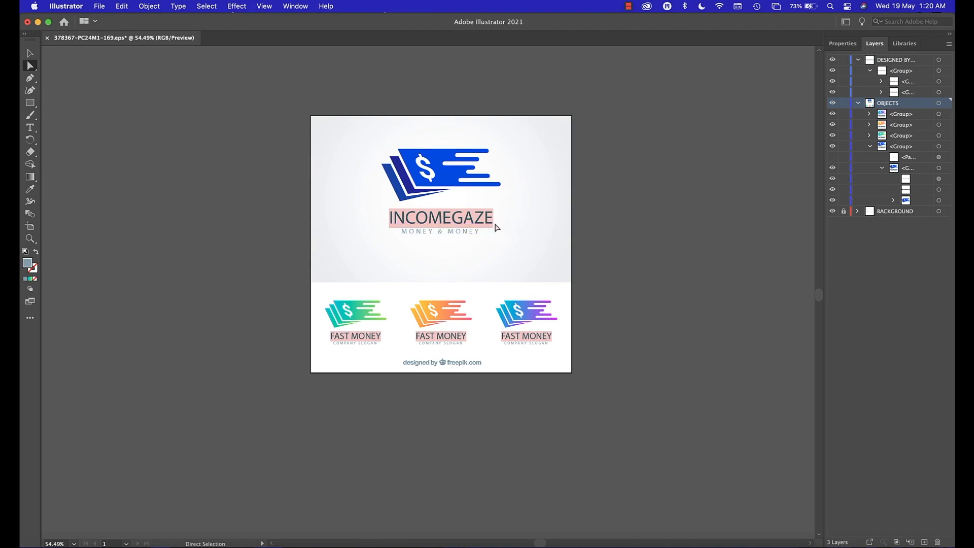
click(447, 155)
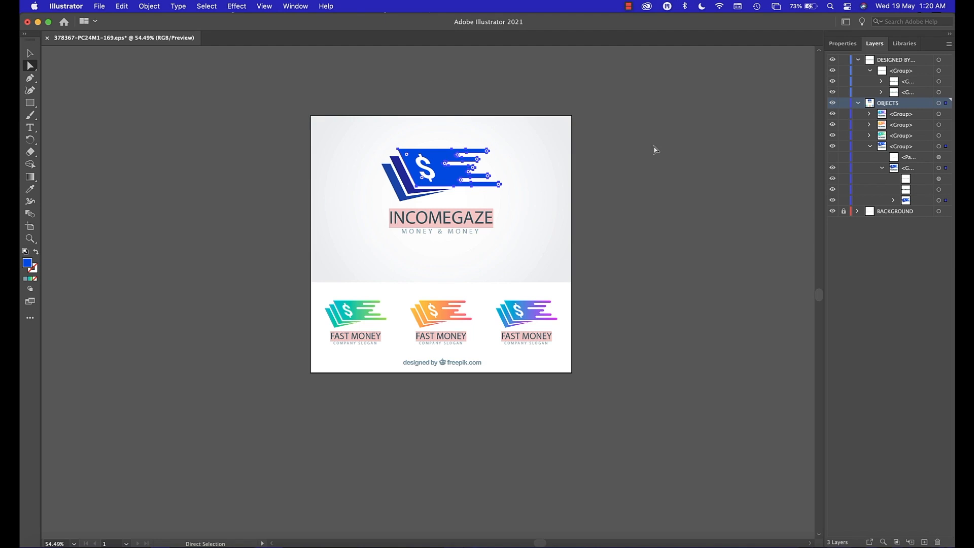
click(723, 133)
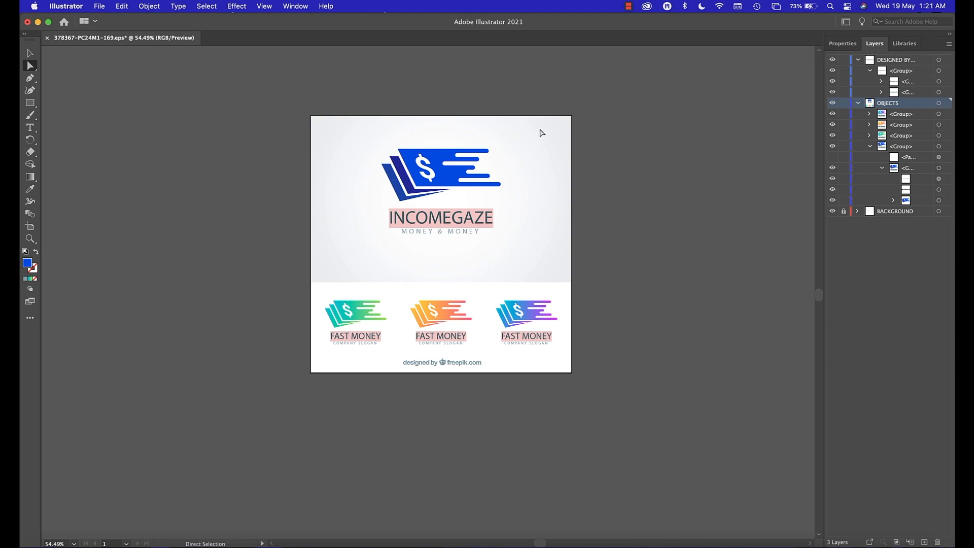
drag(542, 133, 369, 267)
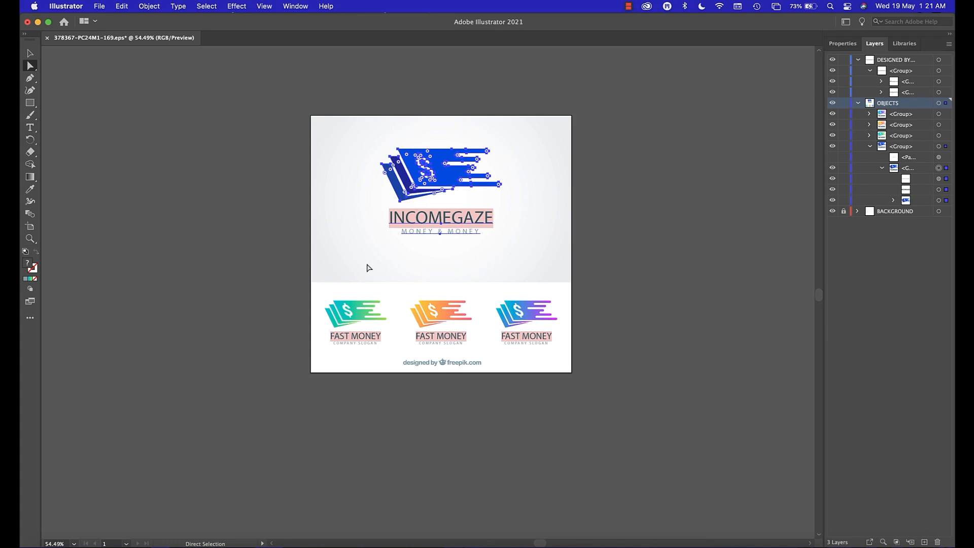
click(713, 219)
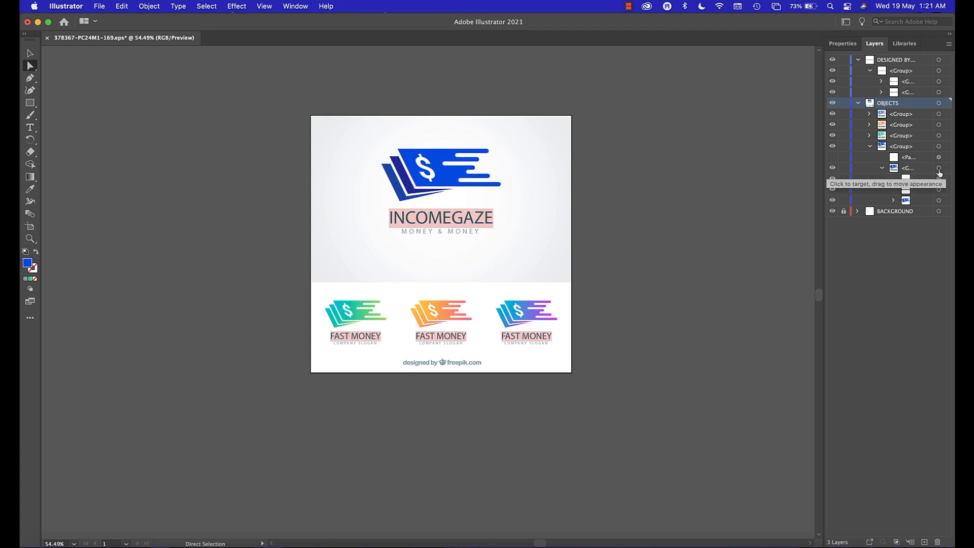
- Start exporting the complete main logo group as a selection and set the file name prefix to "my website logo"
click(939, 169)
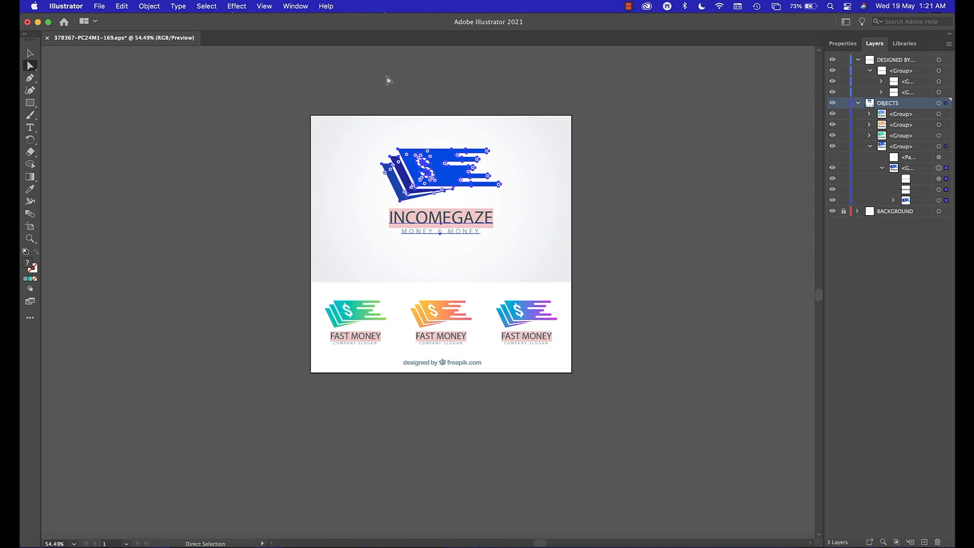
click(101, 6)
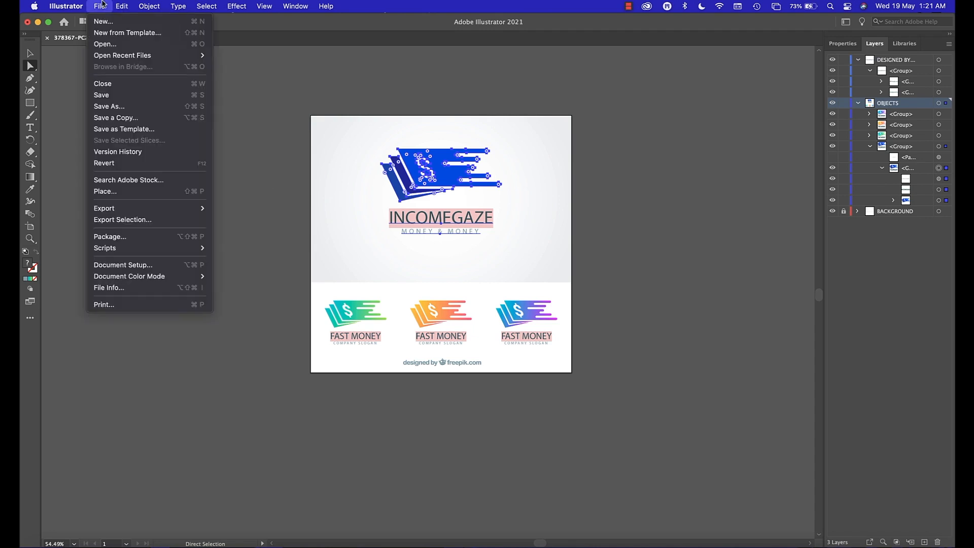
click(128, 223)
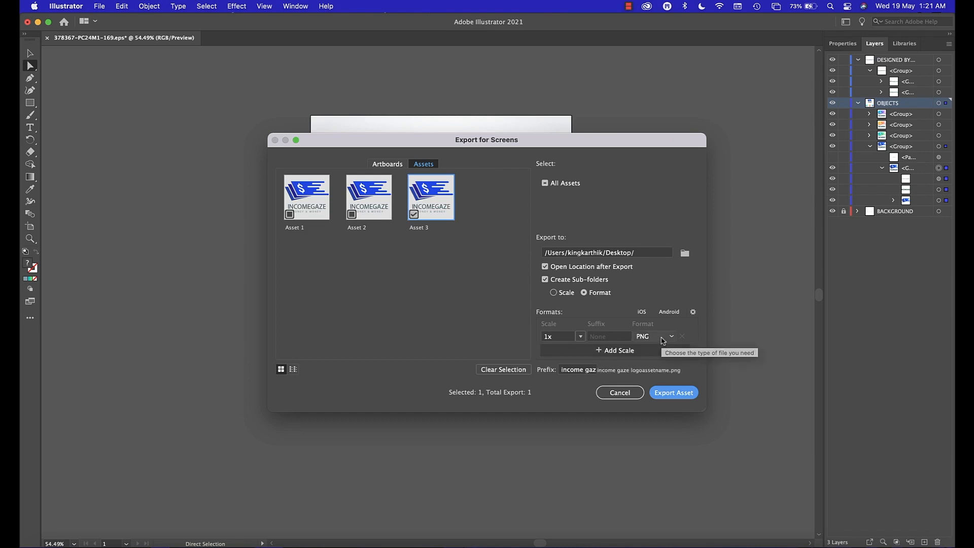
click(569, 370)
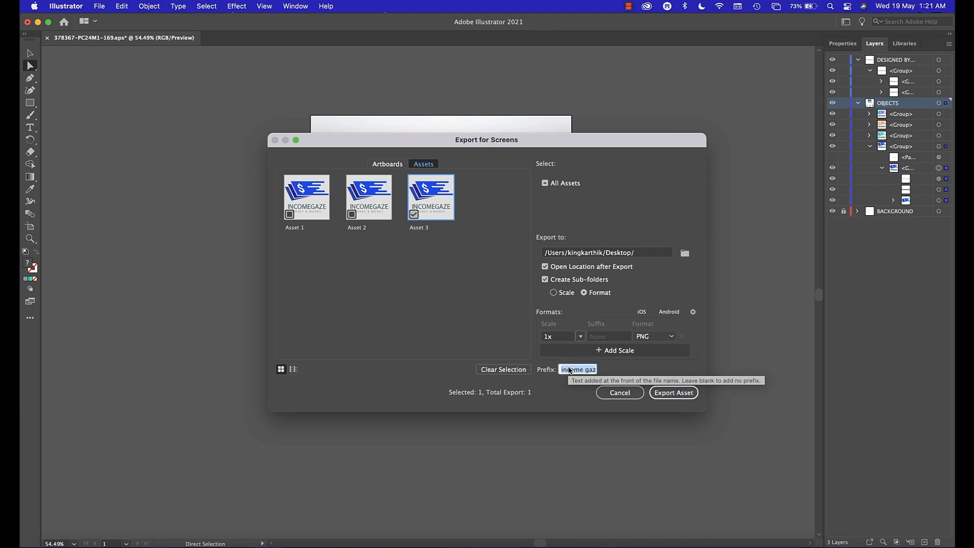
text(my website logo)
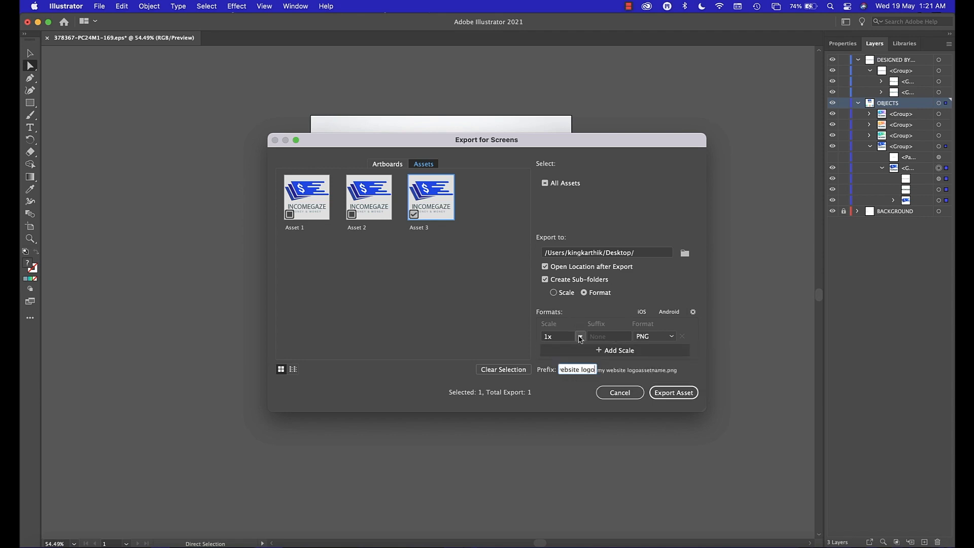
- Export the logo asset as a PNG at 1x scale with Desktop as the destination folder
click(581, 337)
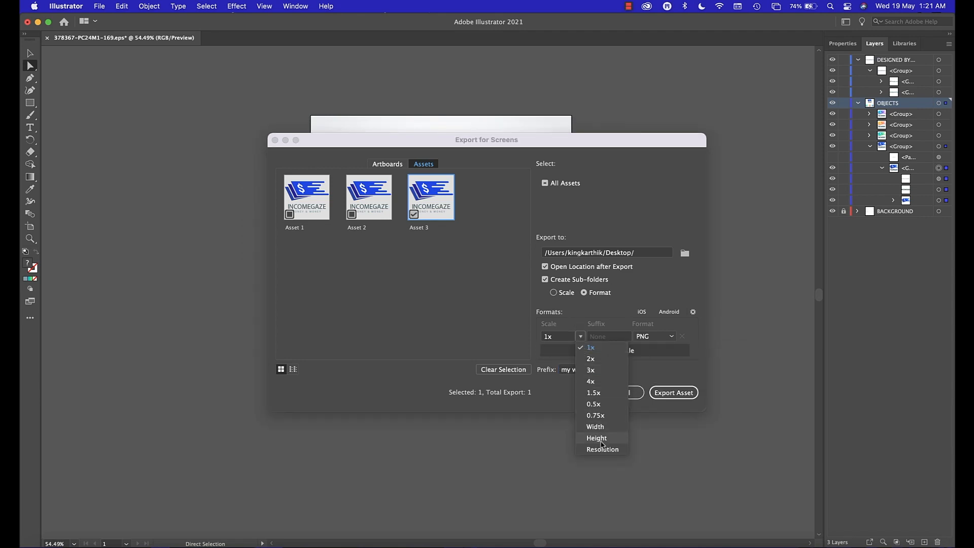
click(579, 316)
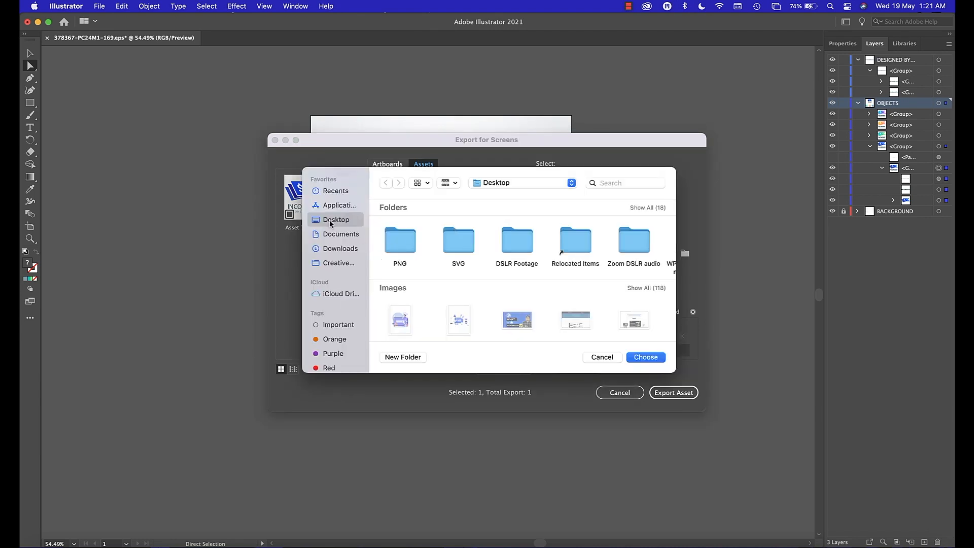
click(644, 357)
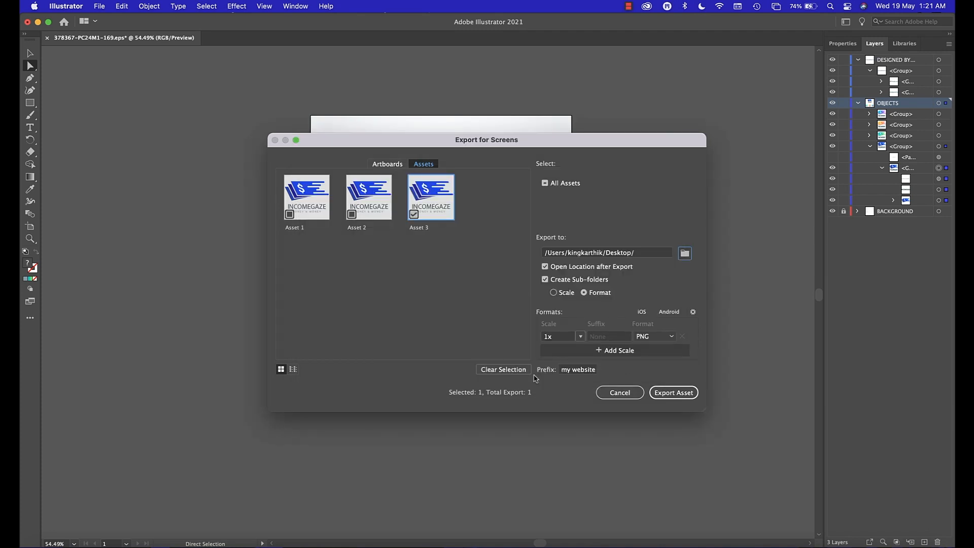
click(680, 397)
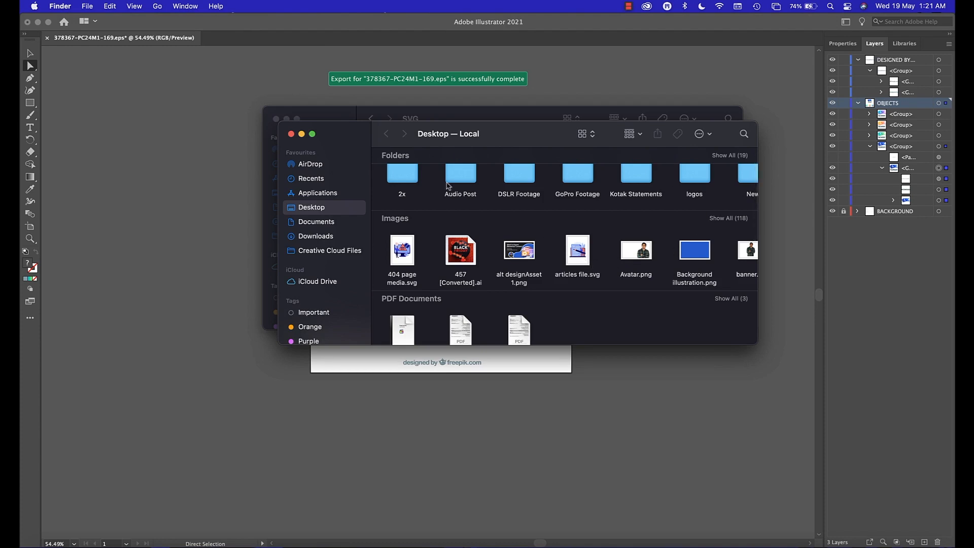
- Close the three open Finder windows and clear the logo selection on the artboard
click(291, 134)
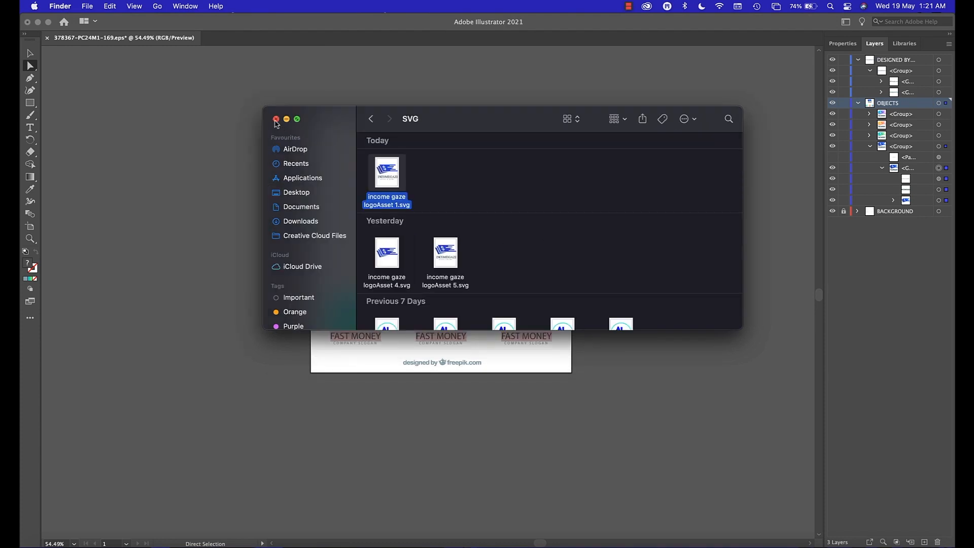
click(276, 121)
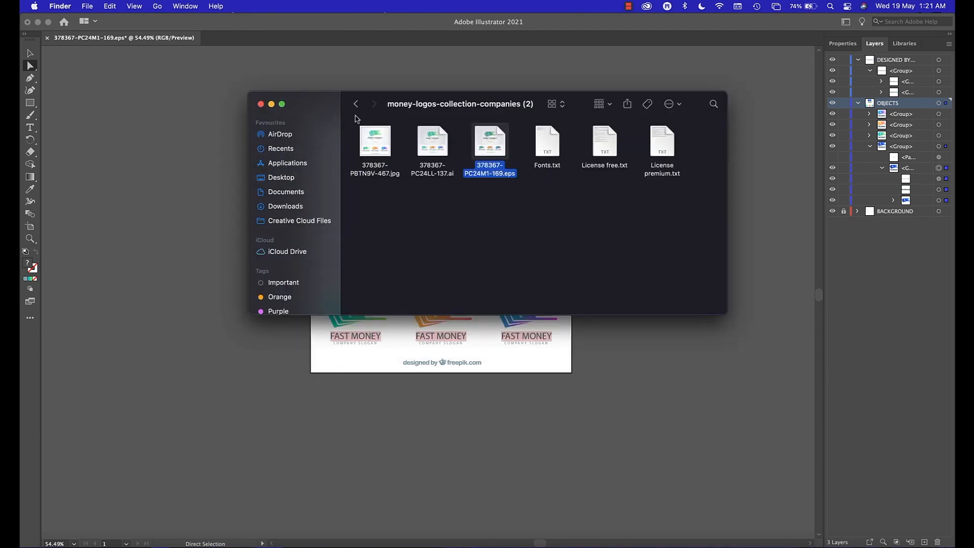
click(261, 104)
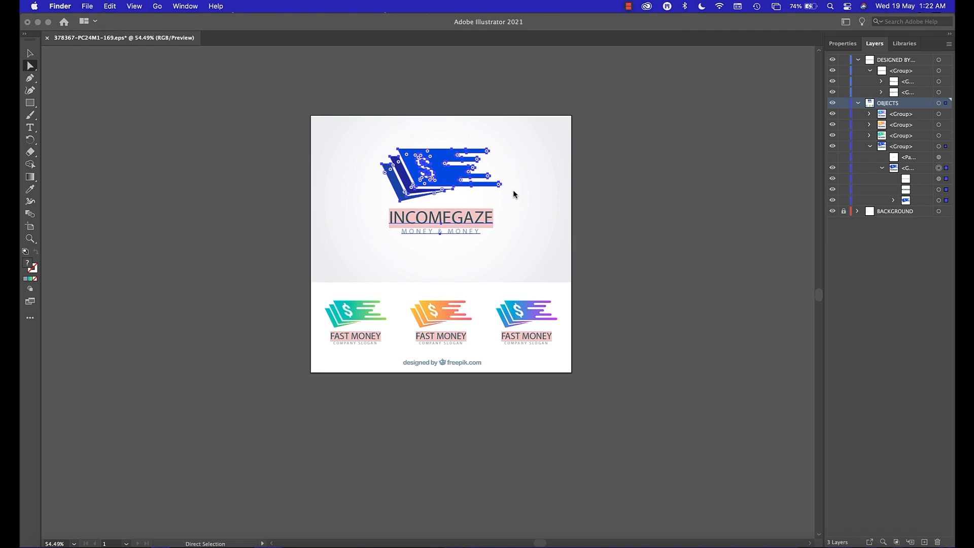
click(527, 165)
click(635, 182)
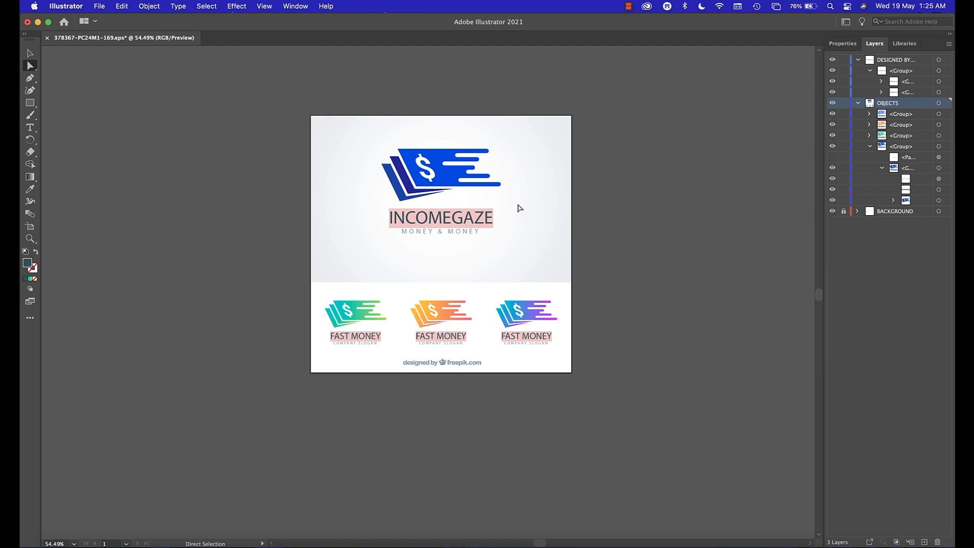
- Apply the Outline Stroke effect to the INCOMEGAZE and MONEY & MONEY texts of the main logo and clear the selection
drag(518, 204, 380, 255)
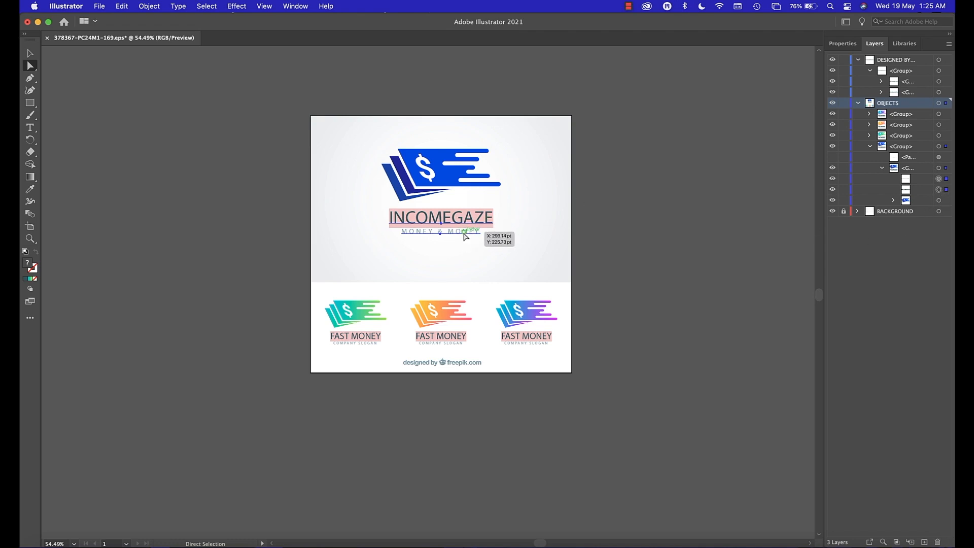
click(235, 5)
mouse_move(251, 123)
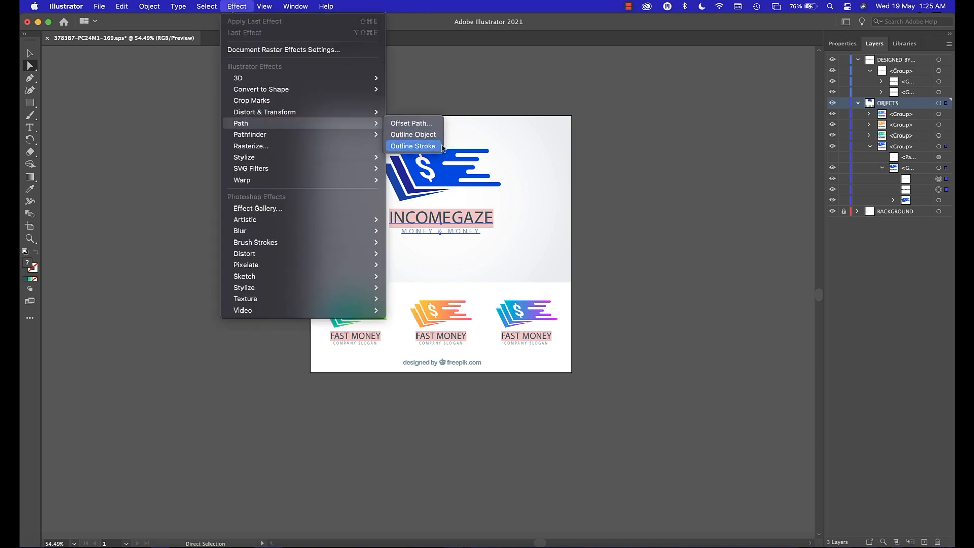
click(412, 146)
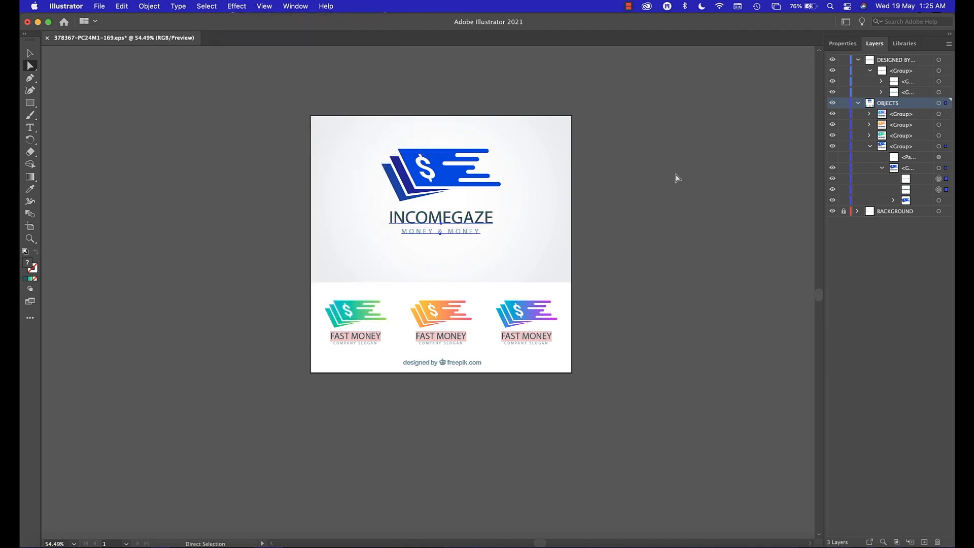
click(676, 178)
click(243, 5)
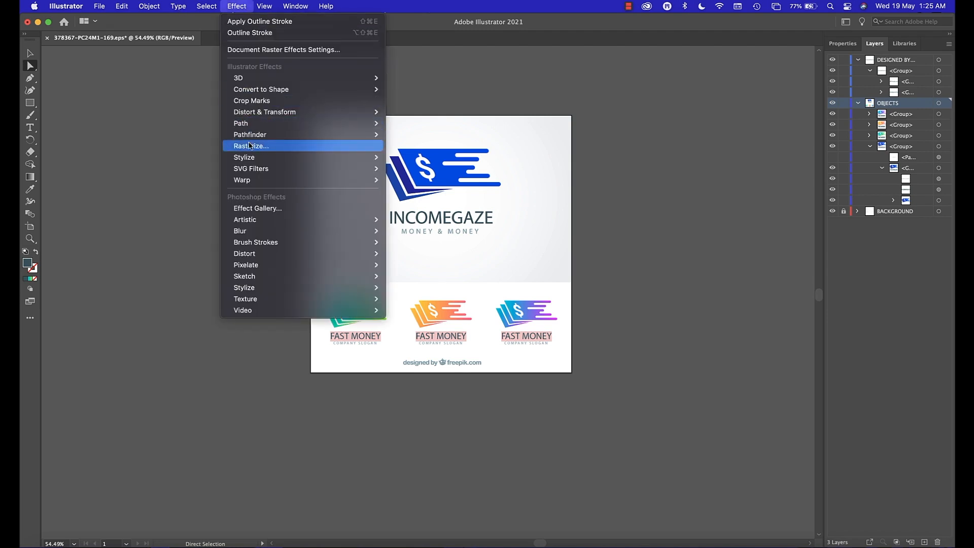
mouse_move(269, 128)
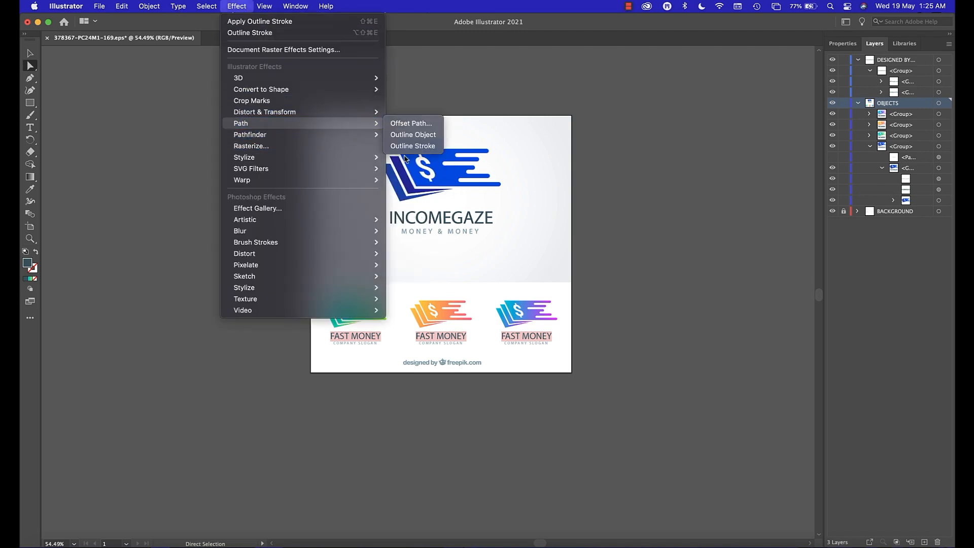
click(653, 182)
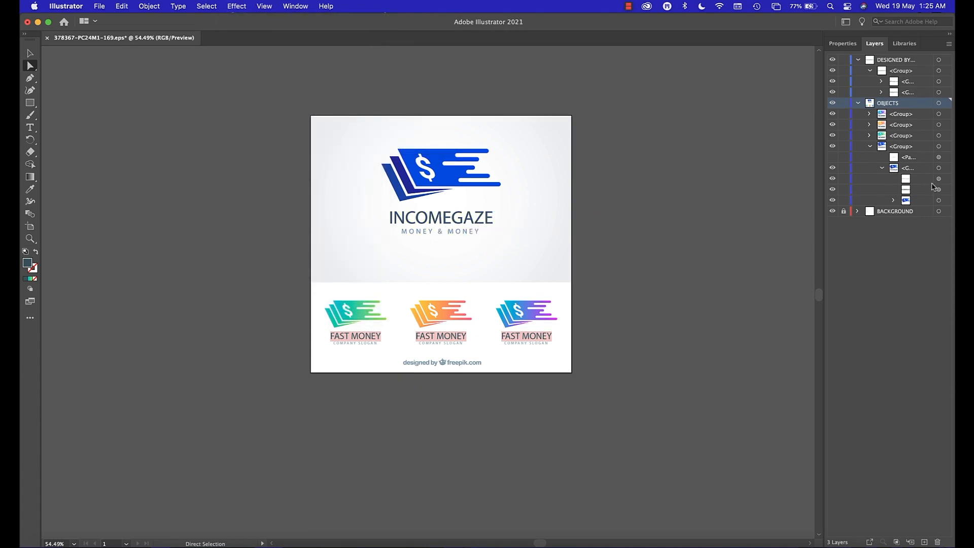
- Select the complete main logo group, start exporting the selection and set its format to SVG
click(939, 169)
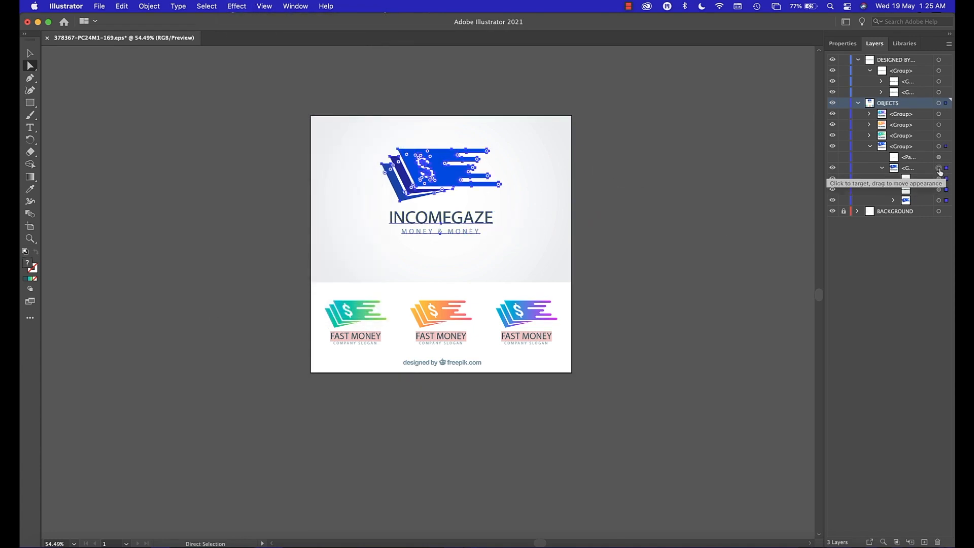
click(95, 4)
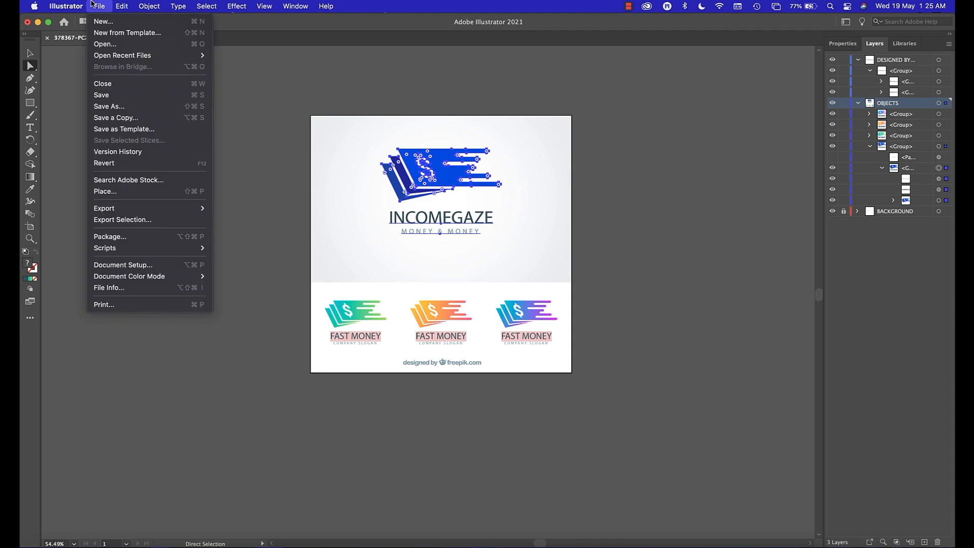
click(132, 220)
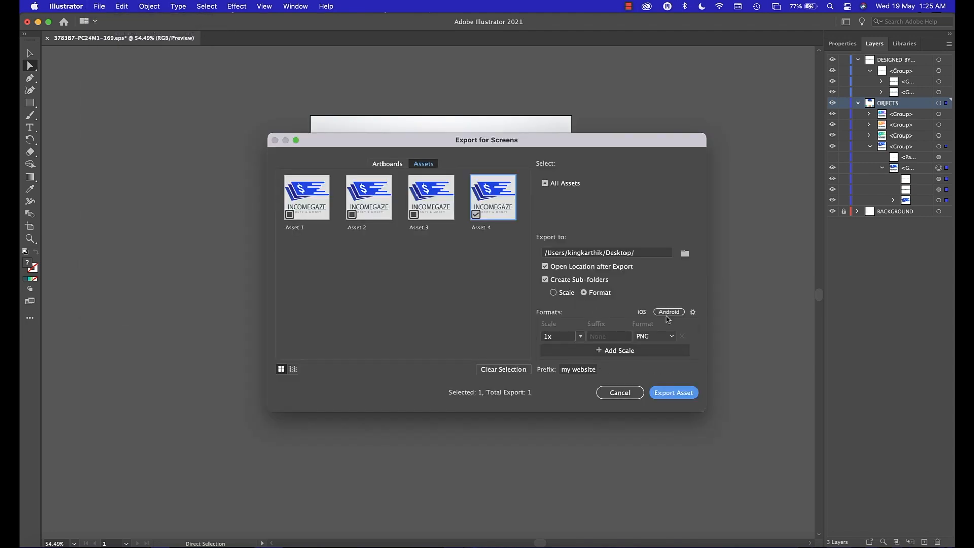
click(655, 336)
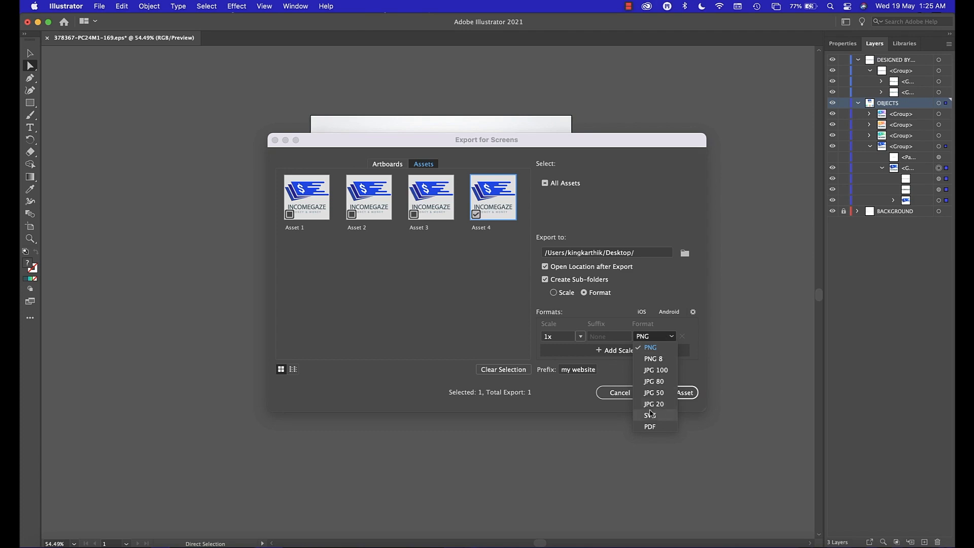
click(651, 415)
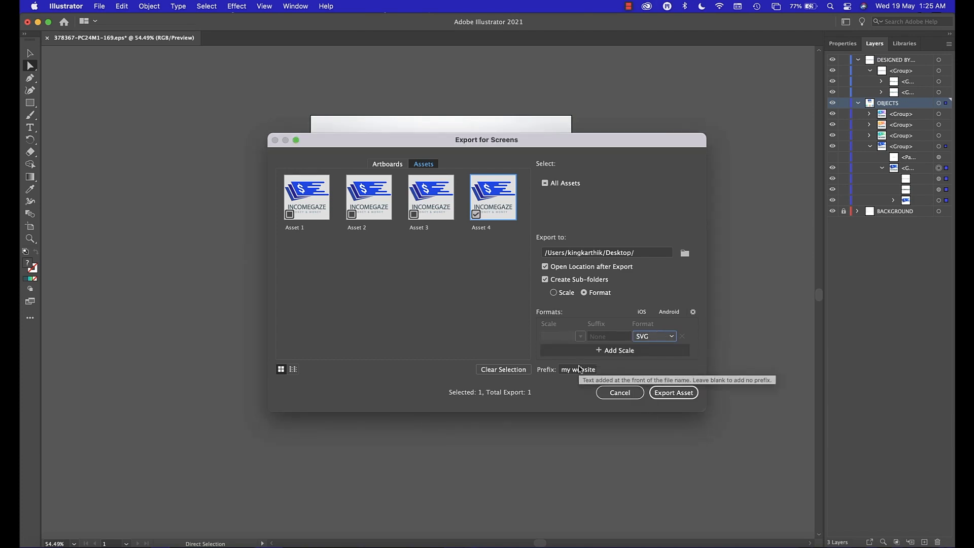
- Set the file name prefix to "my svg awesome logo" and export the SVG asset to the Desktop
click(575, 372)
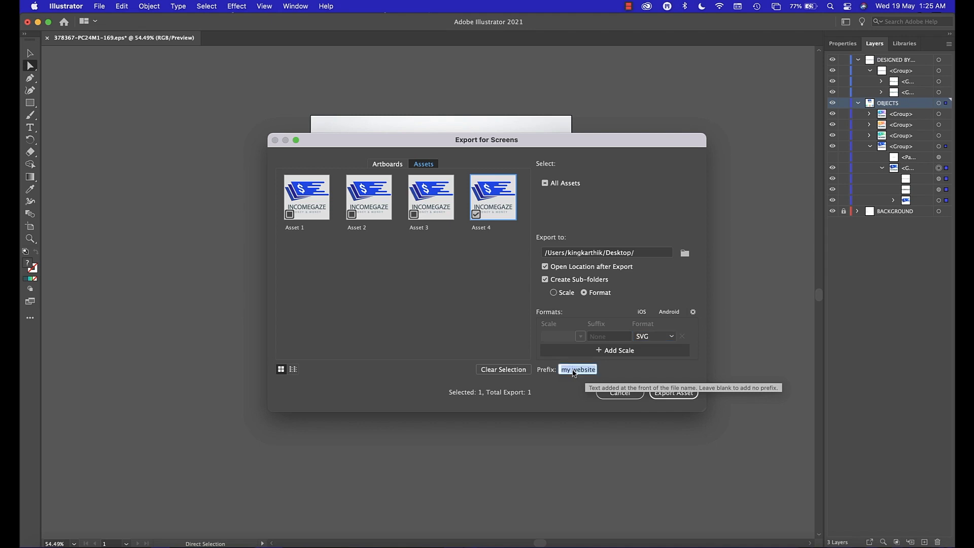
text(my )
text(svg awesome lo)
text(go)
click(681, 394)
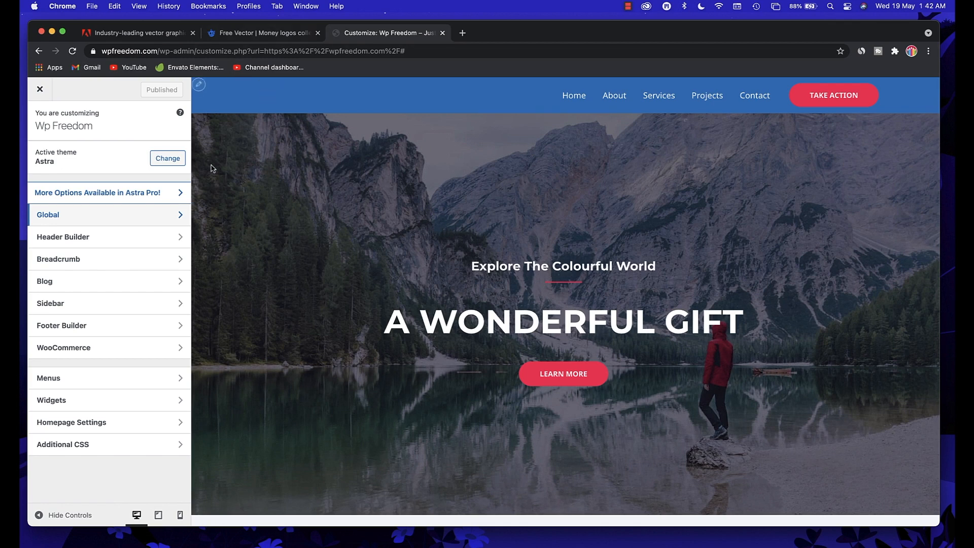
- Set the Header Builder logo to my-svg-awesome-logoAsset-4.svg from the media library, without cropping it
click(117, 247)
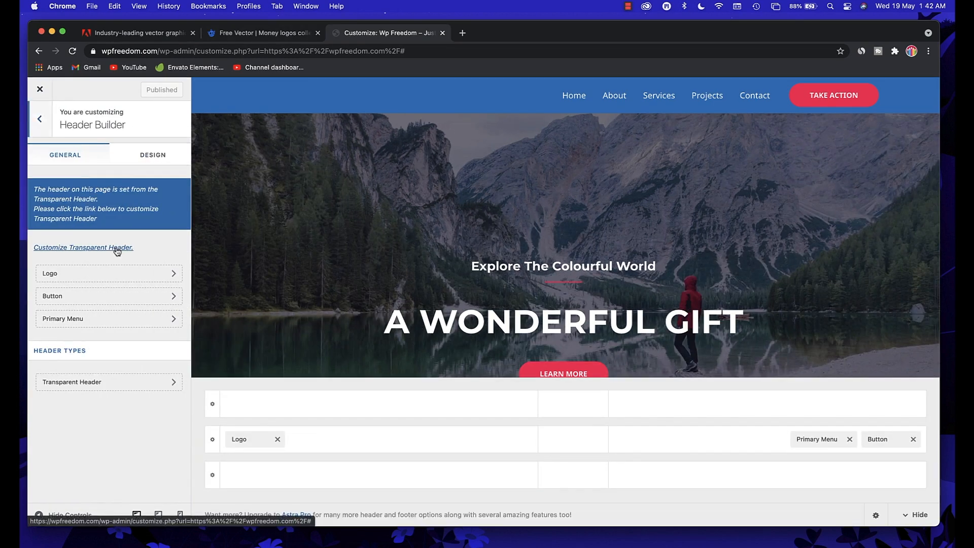
click(97, 273)
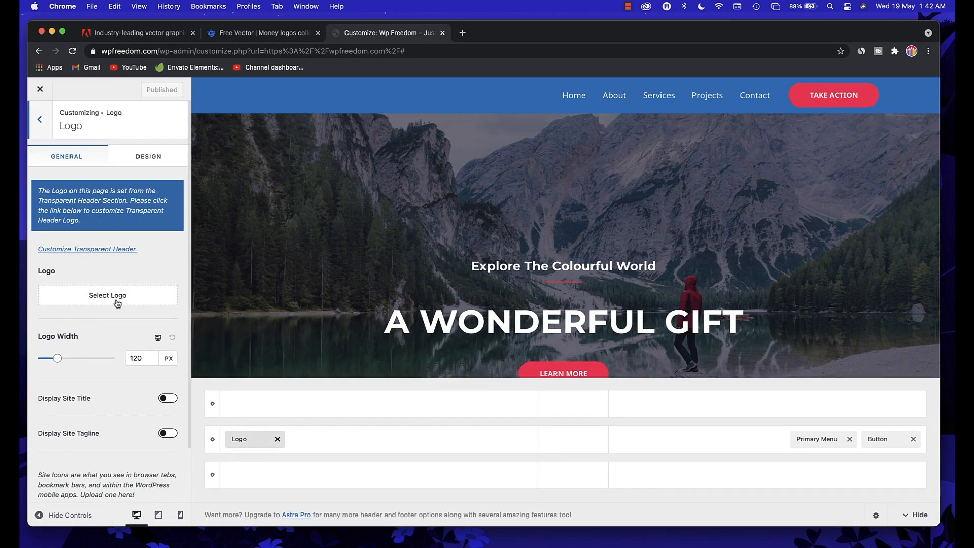
click(117, 303)
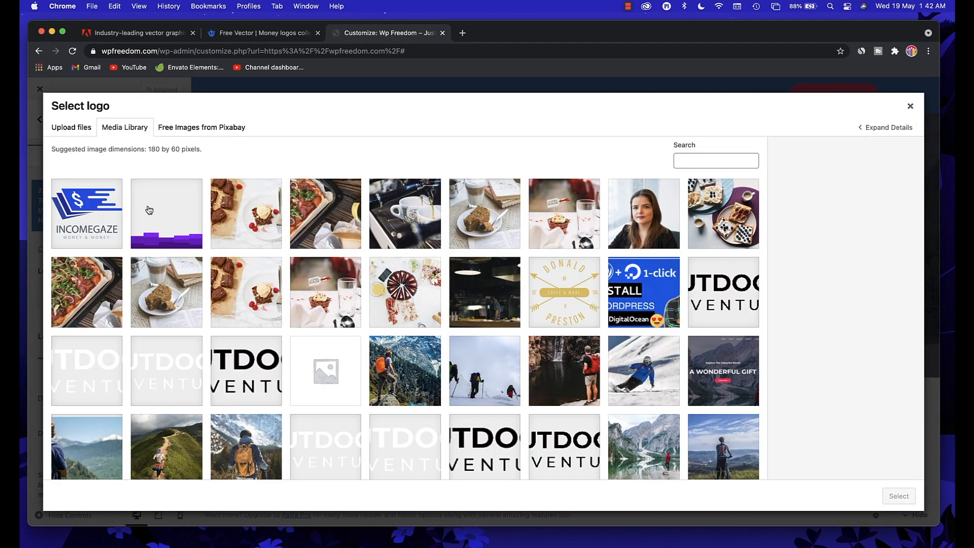
click(94, 219)
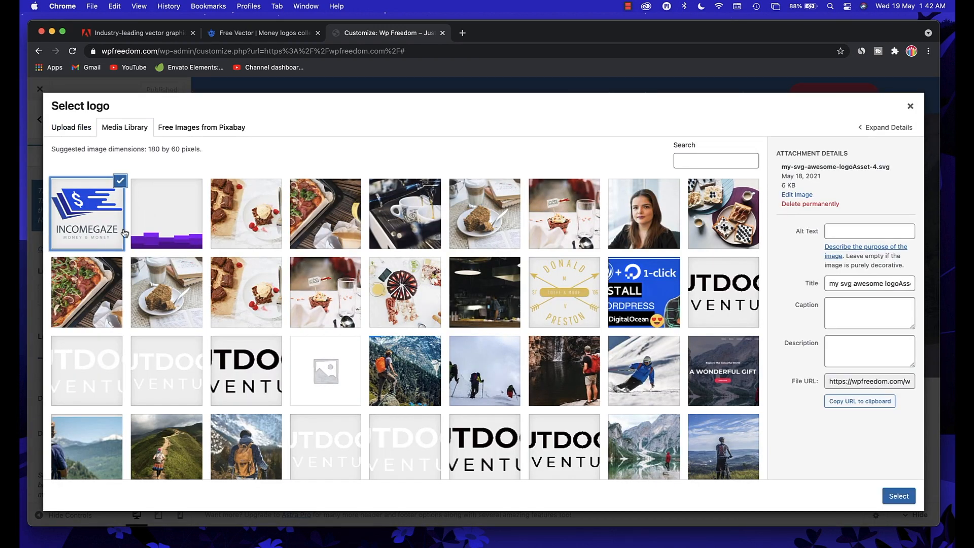
triple_click(860, 166)
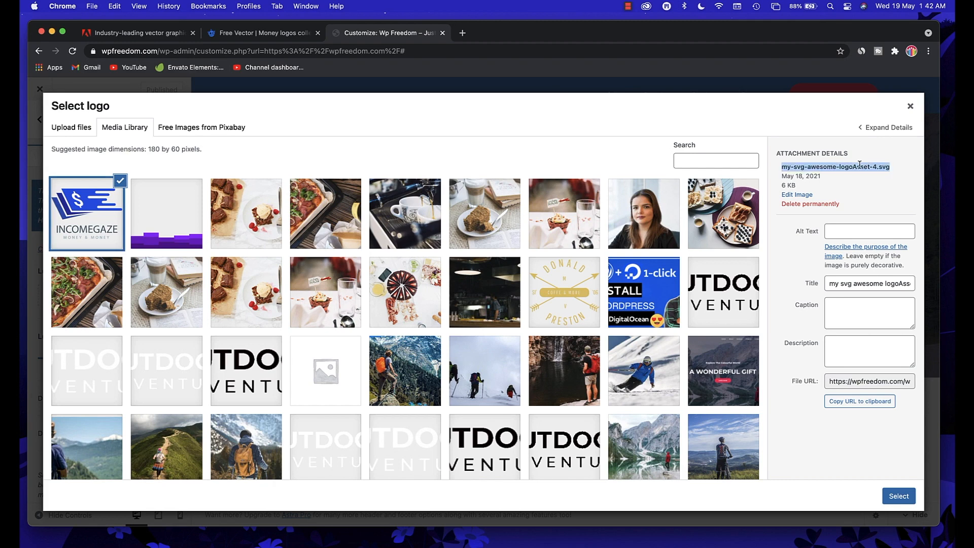
triple_click(887, 166)
click(898, 496)
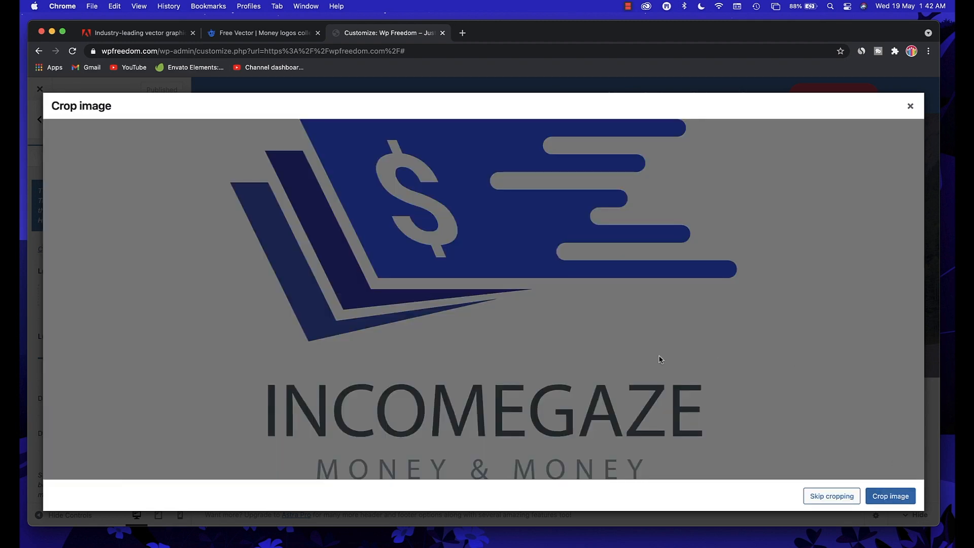
click(838, 497)
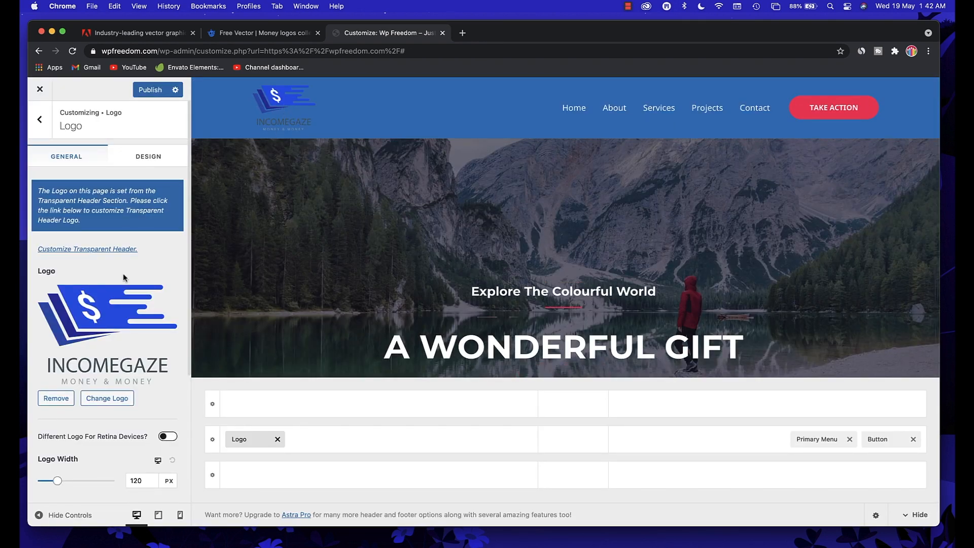
- Publish the new header logo and leave the customizer for the live site
click(144, 91)
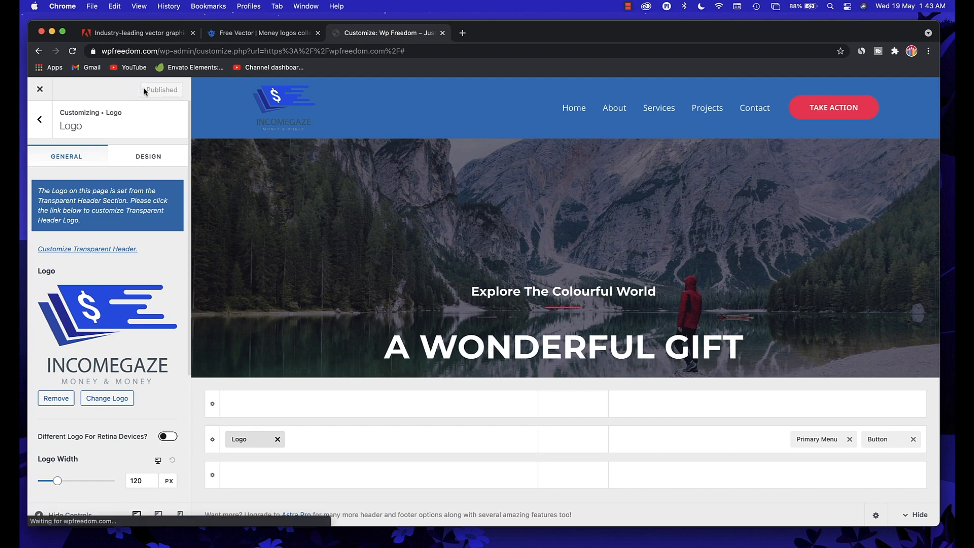
click(43, 127)
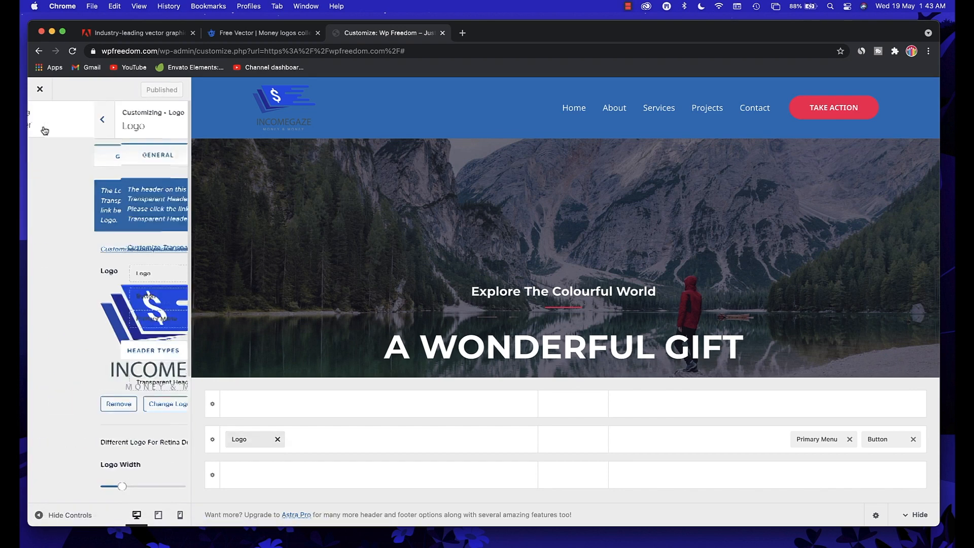
click(42, 127)
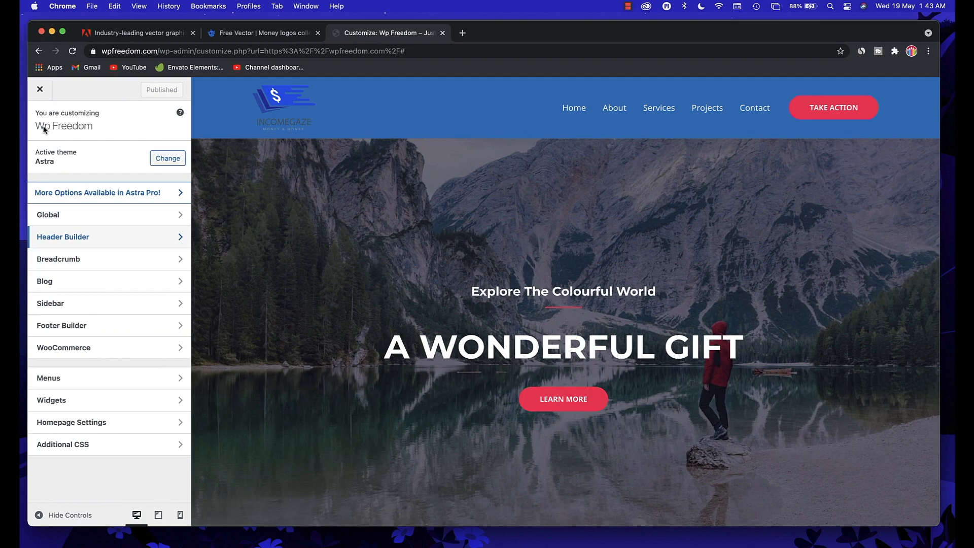
click(43, 92)
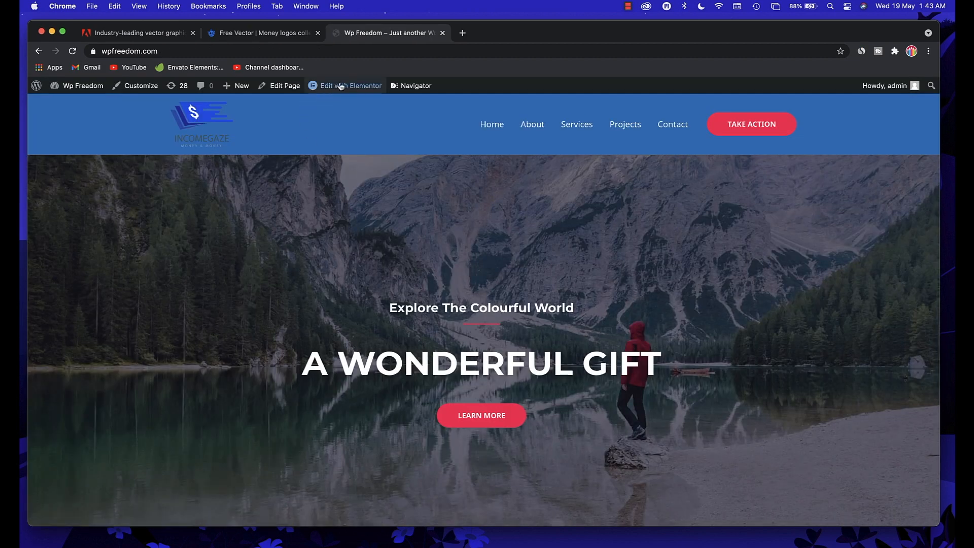
- Open the home page for editing in Elementor and add an Image widget directly below the UPCOMING EVENTS heading
click(349, 87)
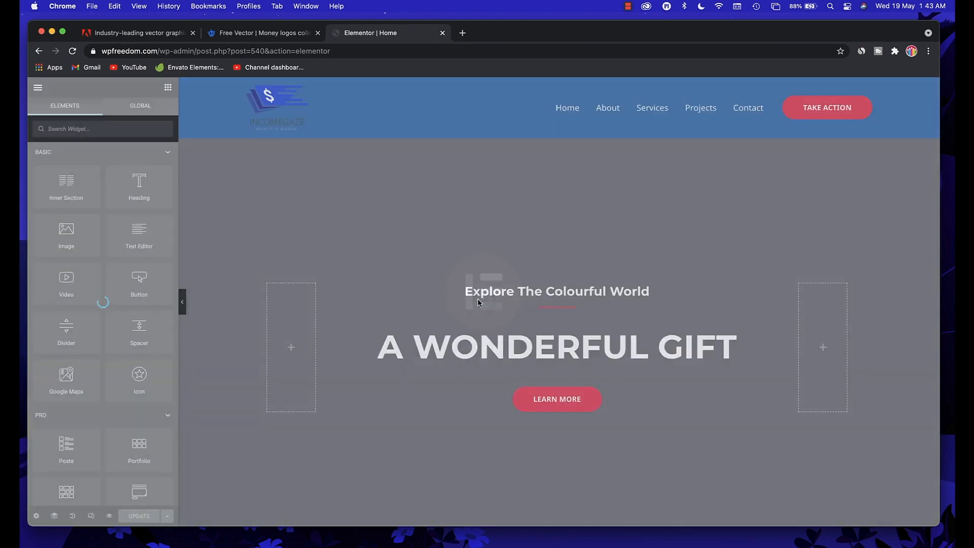
scroll(478, 302, down, 4)
scroll(479, 303, down, 10)
scroll(477, 305, up, 8)
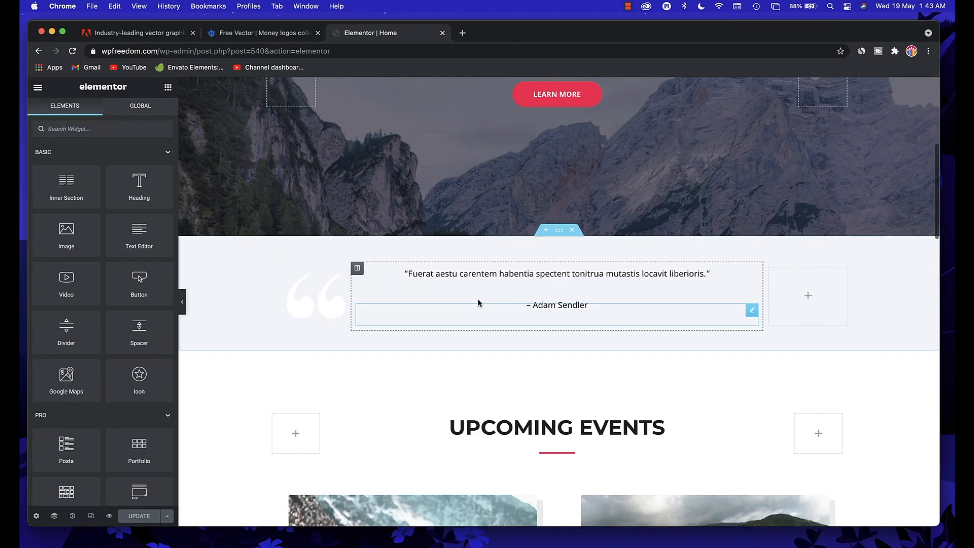
scroll(537, 386, down, 3)
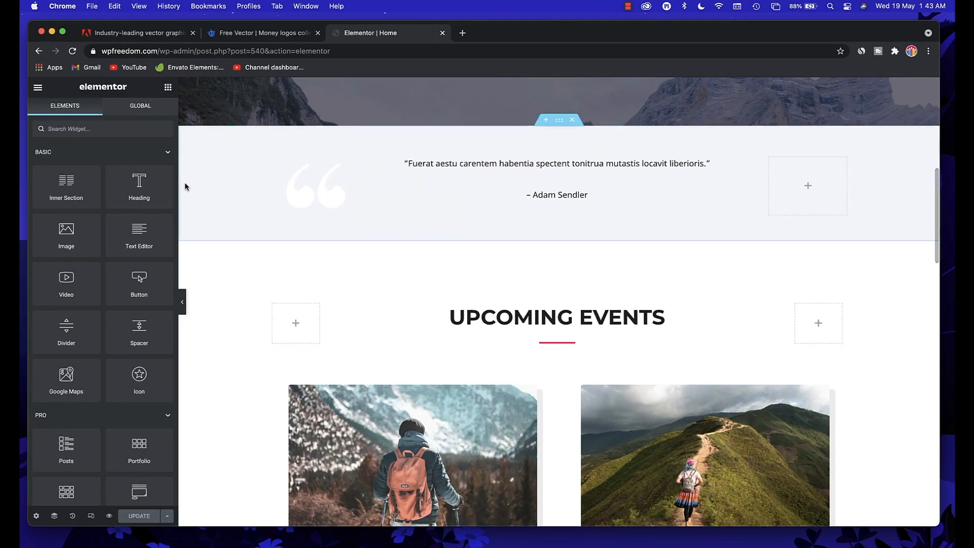
drag(65, 235, 582, 369)
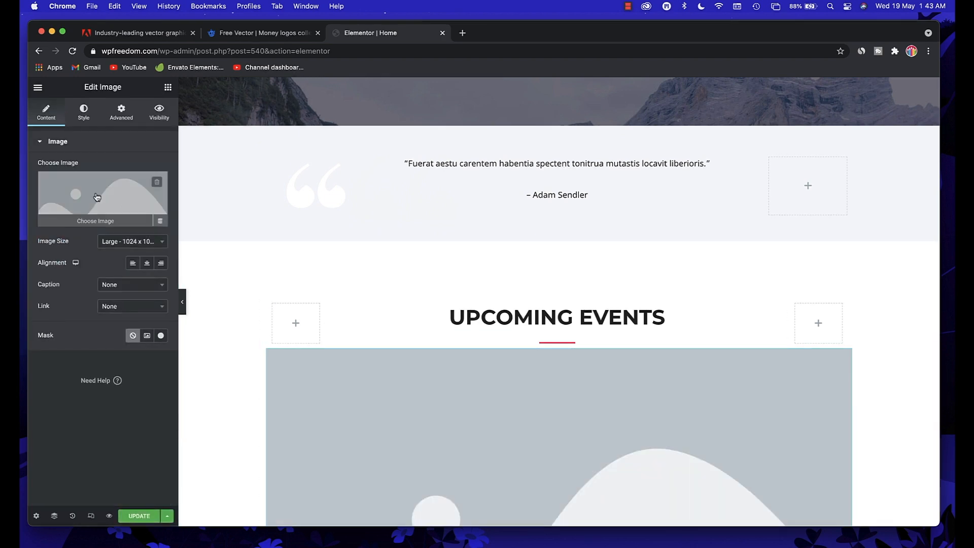
- Insert my-svg-awesome-logoAsset-4.svg from the media library as the new widget's image and view the whole logo
click(96, 197)
click(92, 221)
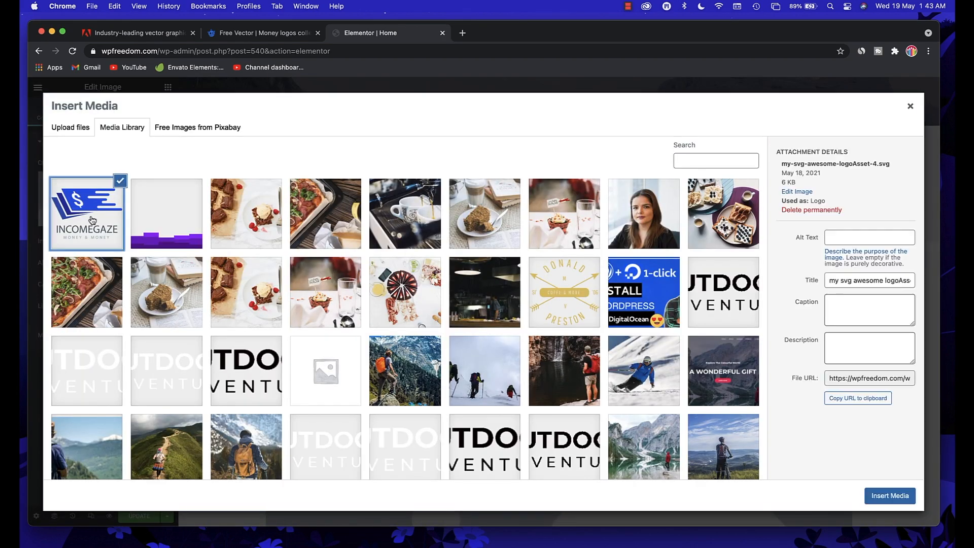
click(890, 496)
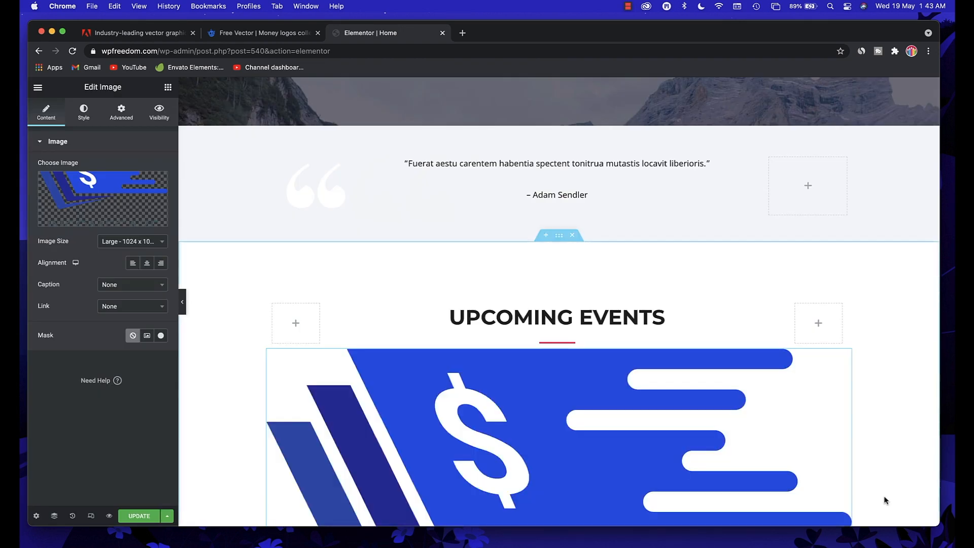
scroll(709, 375, down, 5)
scroll(656, 307, down, 1)
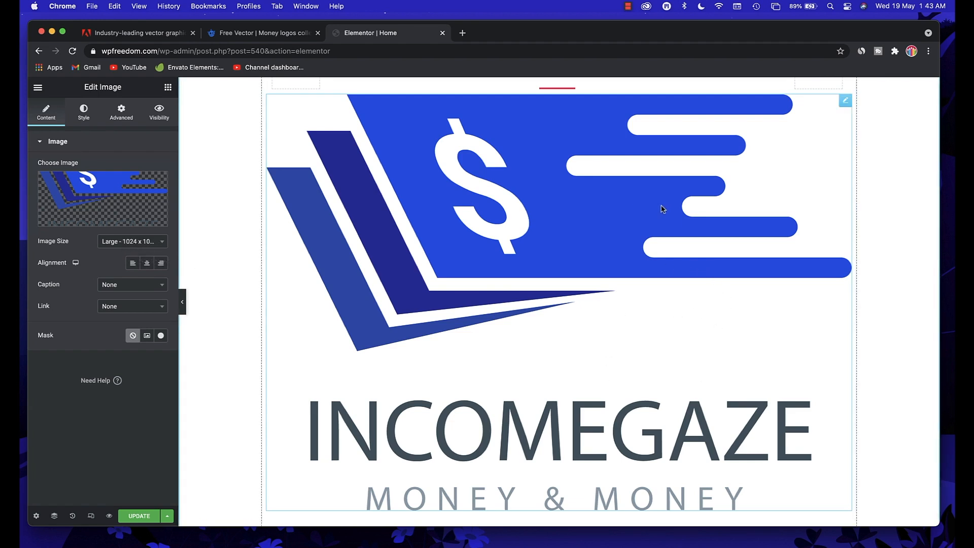
- Set the logo image's size to Thumbnail and its width to 39%
click(155, 242)
click(125, 273)
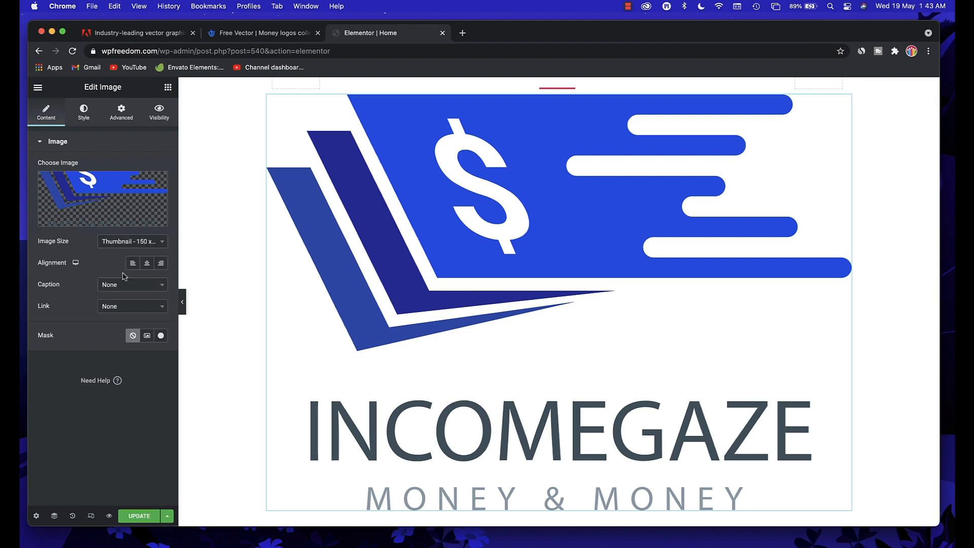
click(84, 112)
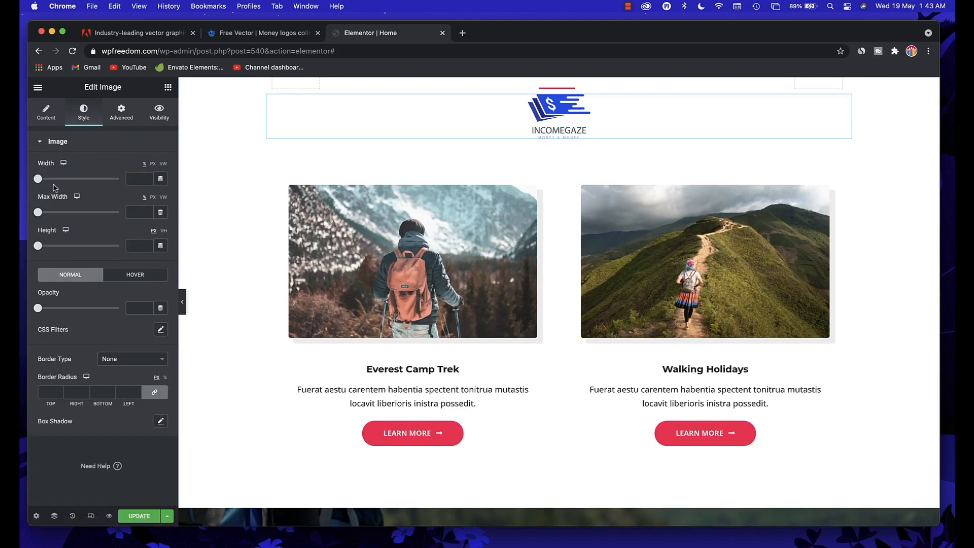
drag(40, 181, 71, 190)
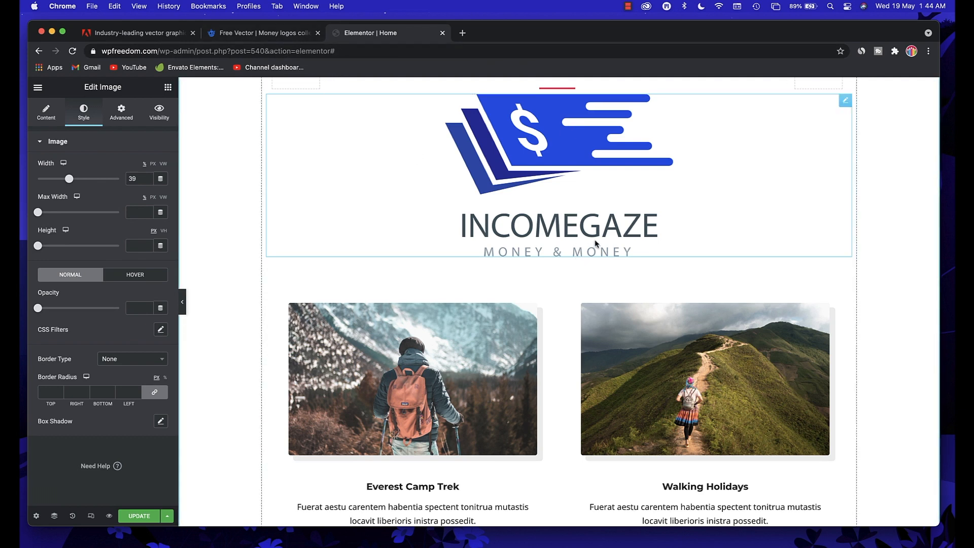
- Switch to the Freepik page, close the money logo vector's details and browse the money logo results
click(253, 36)
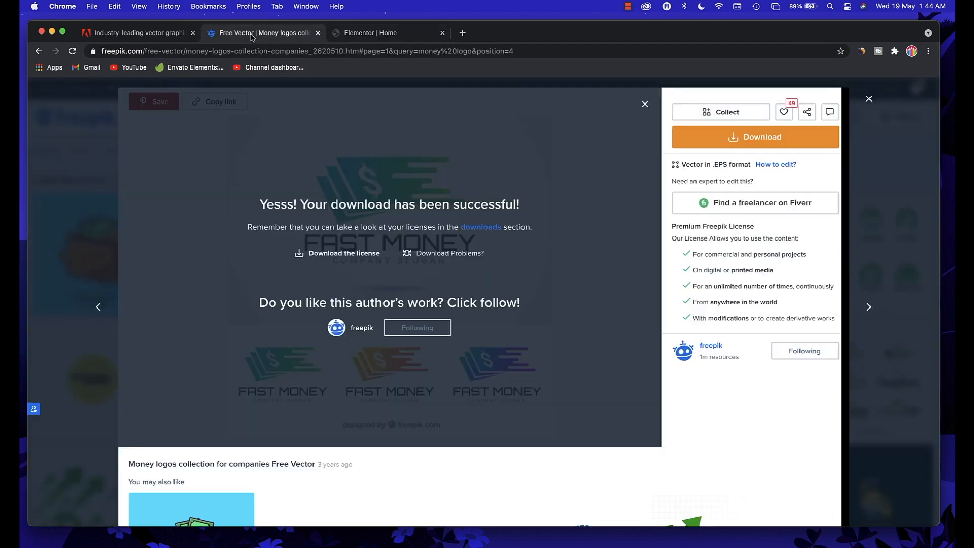
click(880, 100)
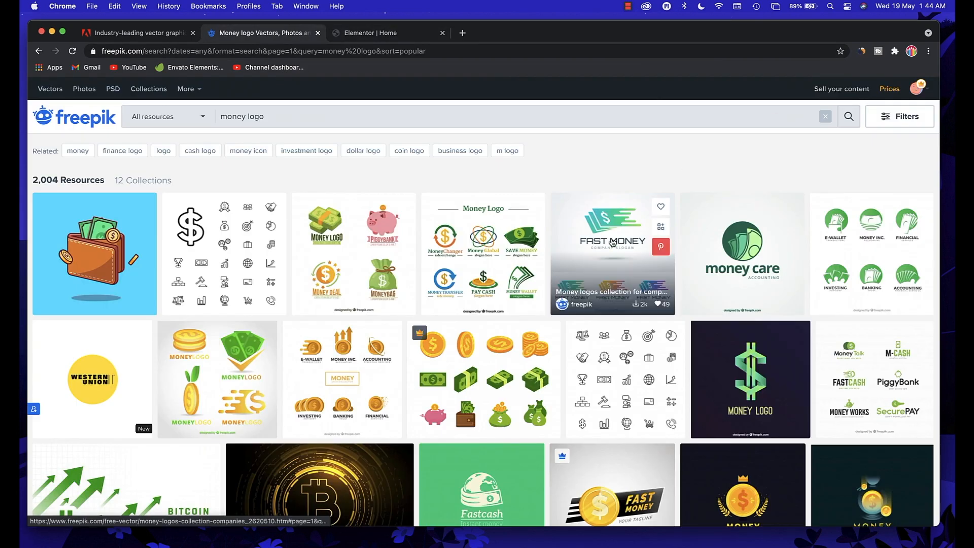
scroll(662, 157, down, 3)
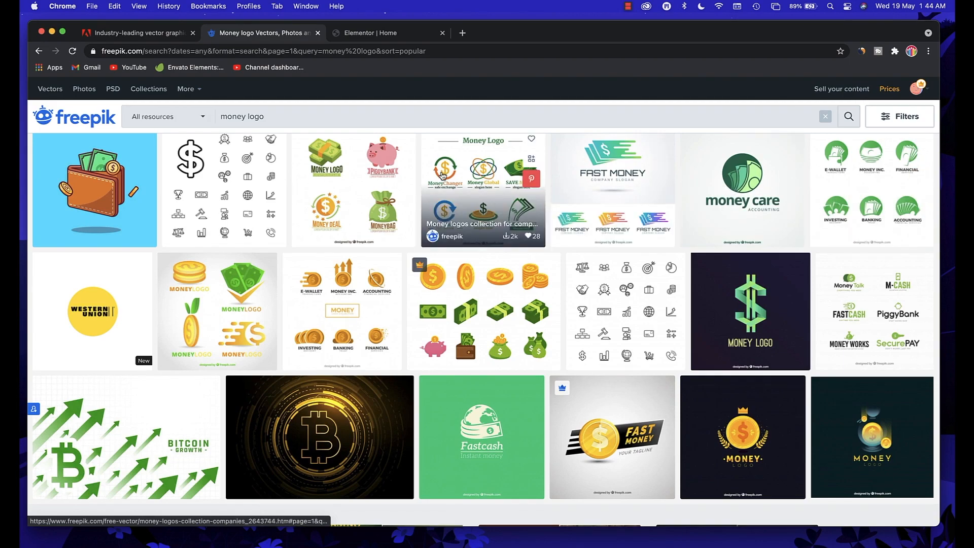
scroll(516, 247, down, 5)
scroll(516, 247, up, 8)
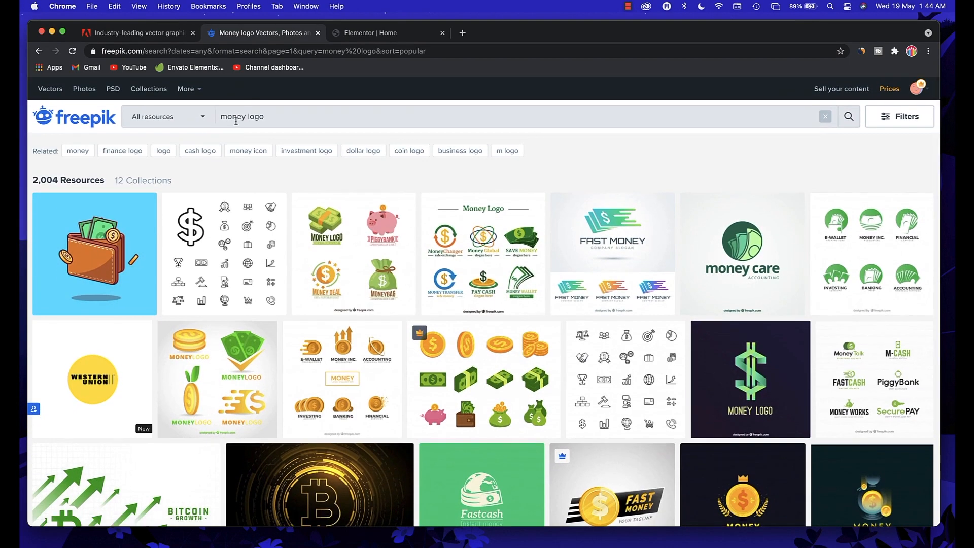
- Search Freepik for "food logo" and browse the designs found
double_click(230, 116)
text(food)
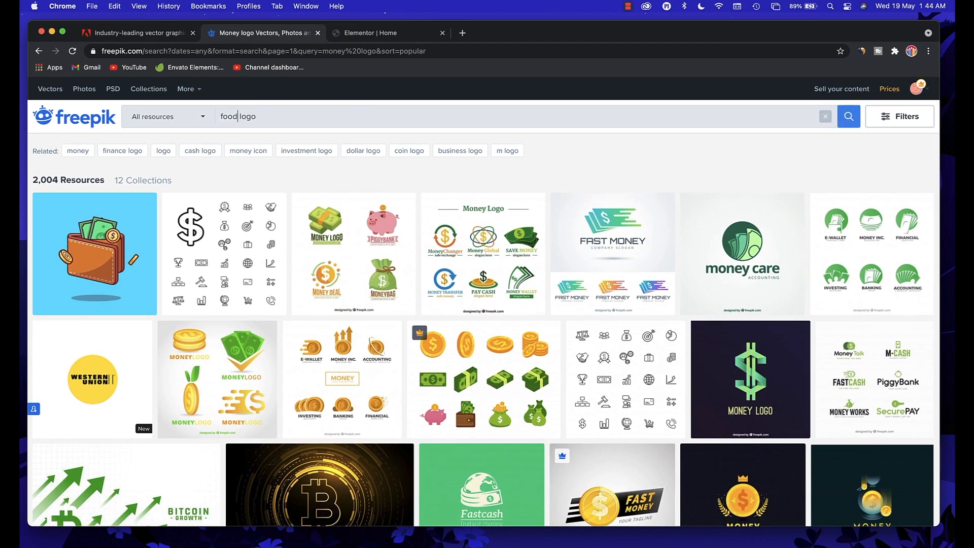
key(Return)
scroll(472, 245, down, 4)
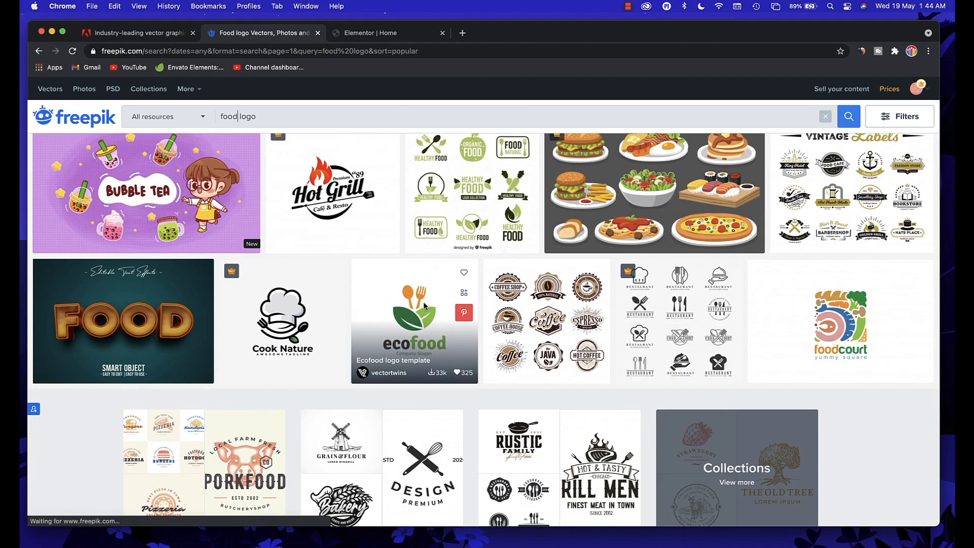
- Open the Ecofood logo template, pick the VeganFood design from its related vectors and download it
click(415, 315)
scroll(451, 302, down, 5)
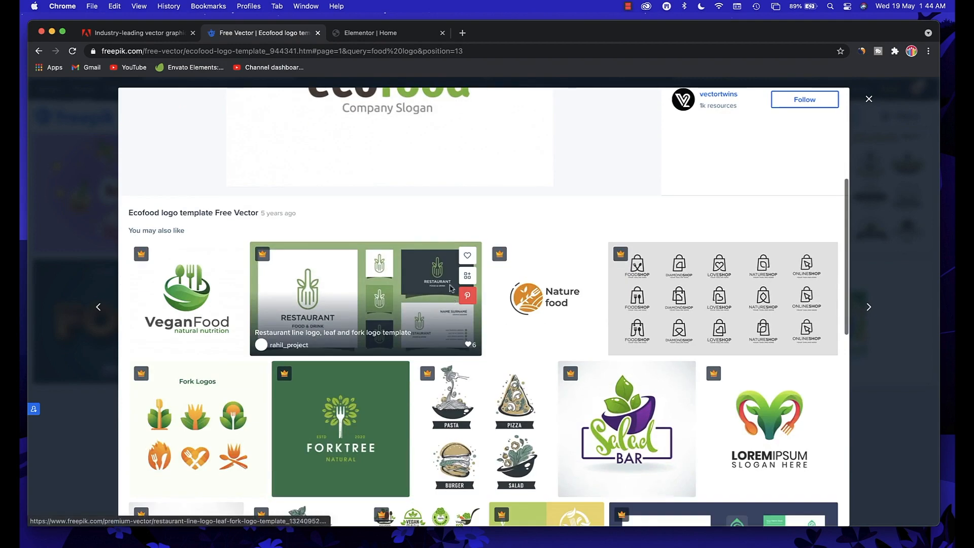
click(181, 271)
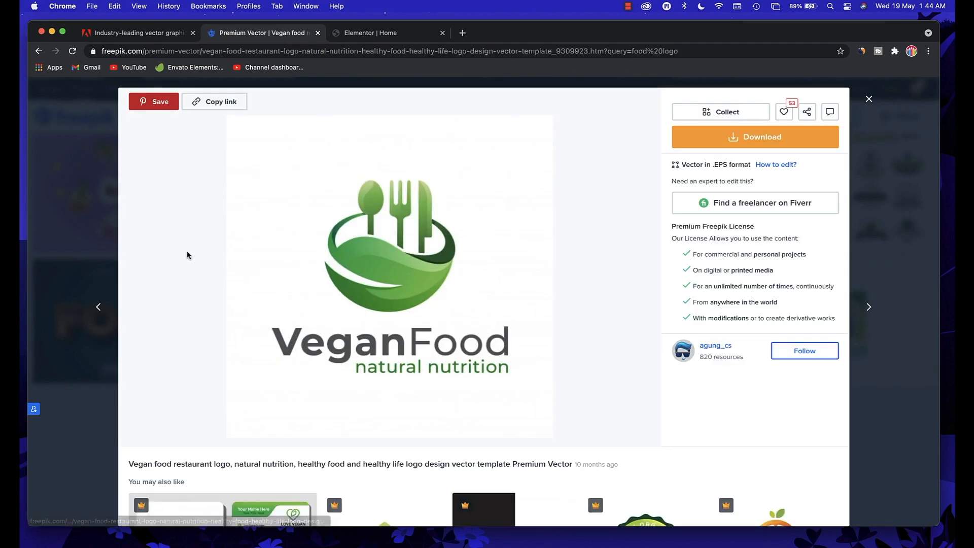
click(712, 146)
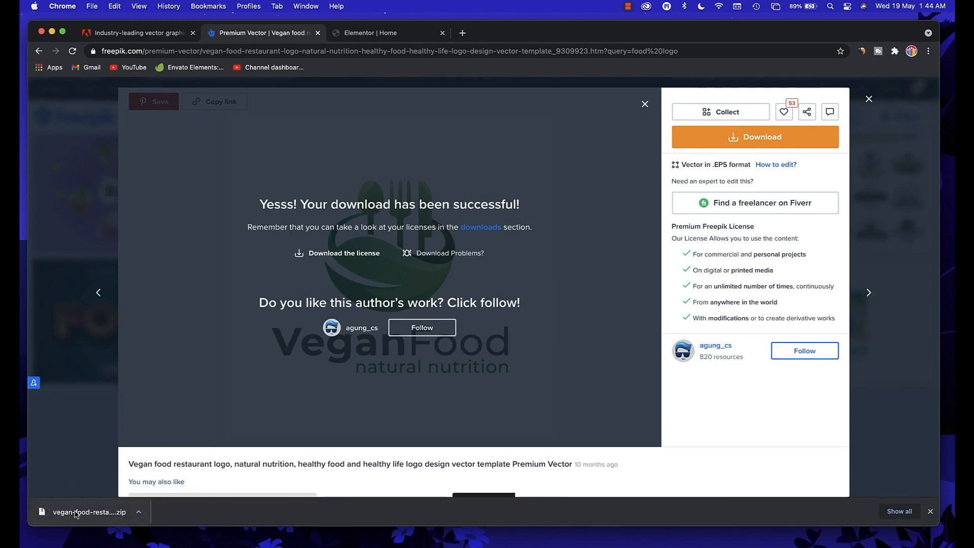
- Unpack the downloaded vegan food archive and open its 555.eps file in Adobe Illustrator
click(77, 514)
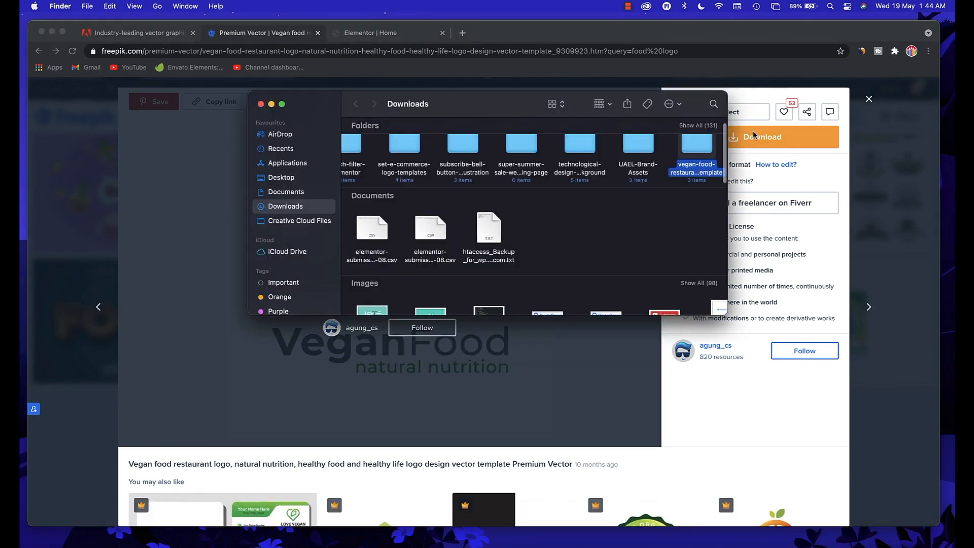
double_click(696, 146)
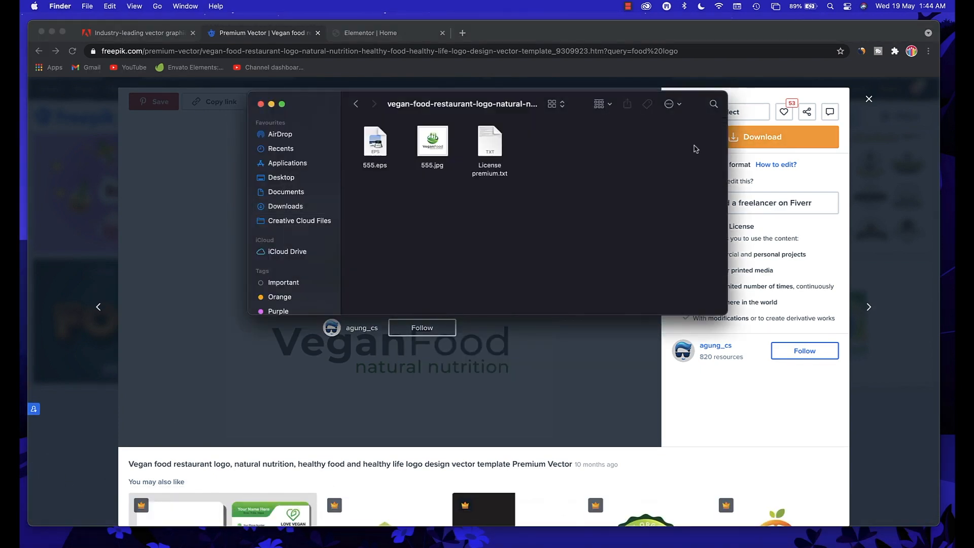
click(378, 147)
right_click(378, 147)
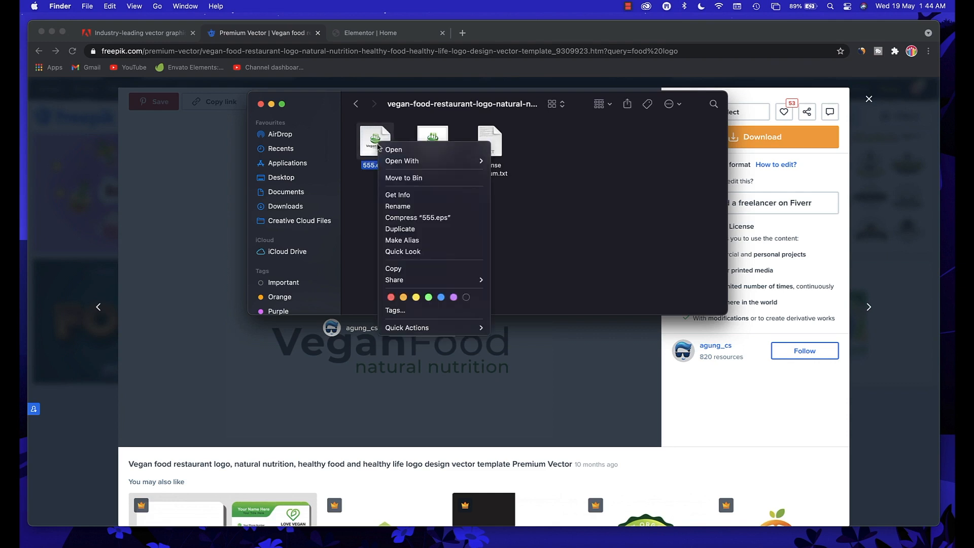
mouse_move(437, 161)
click(542, 179)
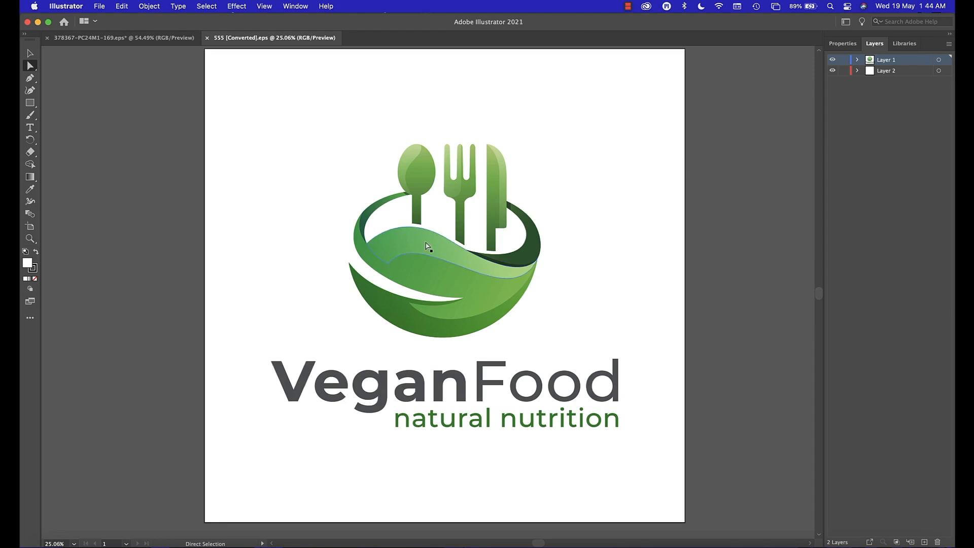
- Recolour the green front of the bowl with the yellow fill CCD32F and deselect it
click(438, 266)
double_click(29, 264)
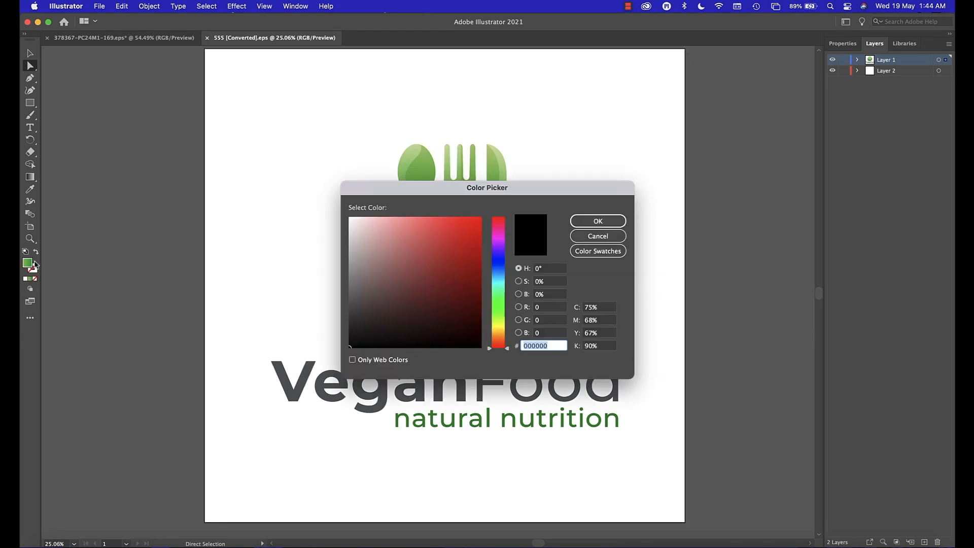
click(500, 325)
drag(443, 249, 452, 239)
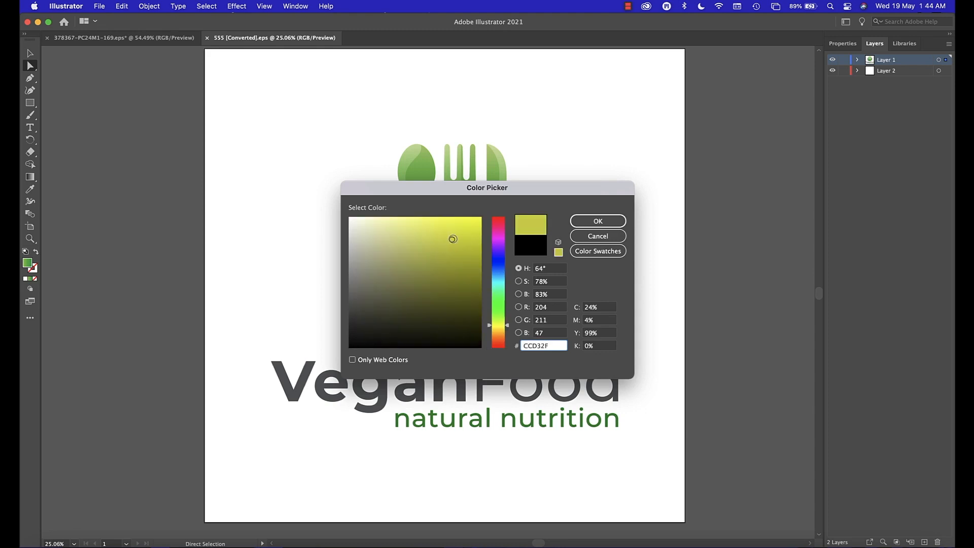
click(609, 224)
click(611, 231)
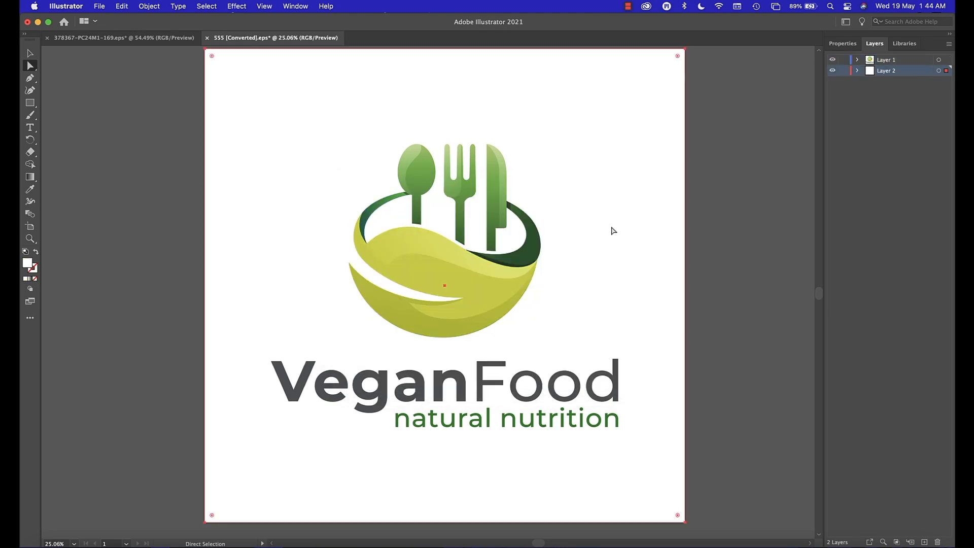
- Apply the solid yellow fill to the bowl's dark right rim, the knife, the fork and the spoon
click(527, 254)
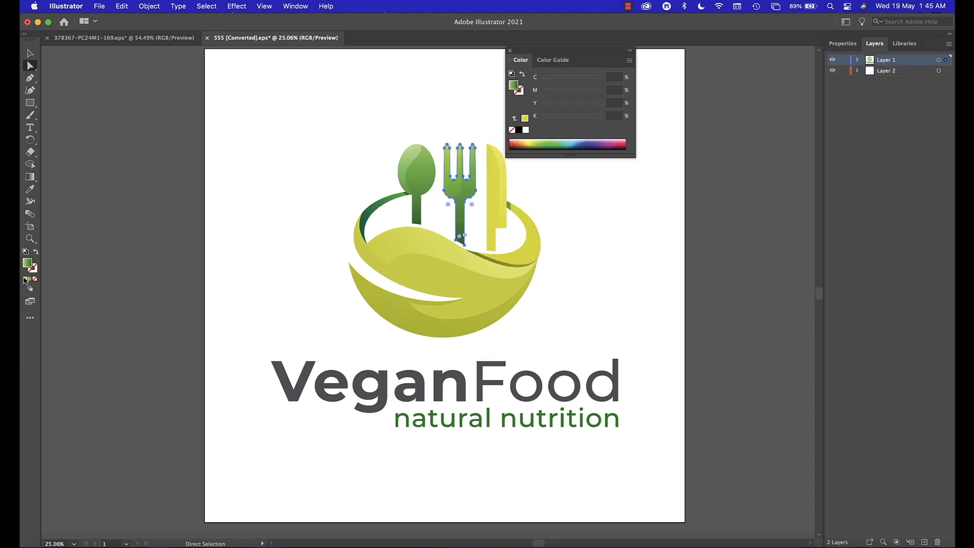
click(25, 278)
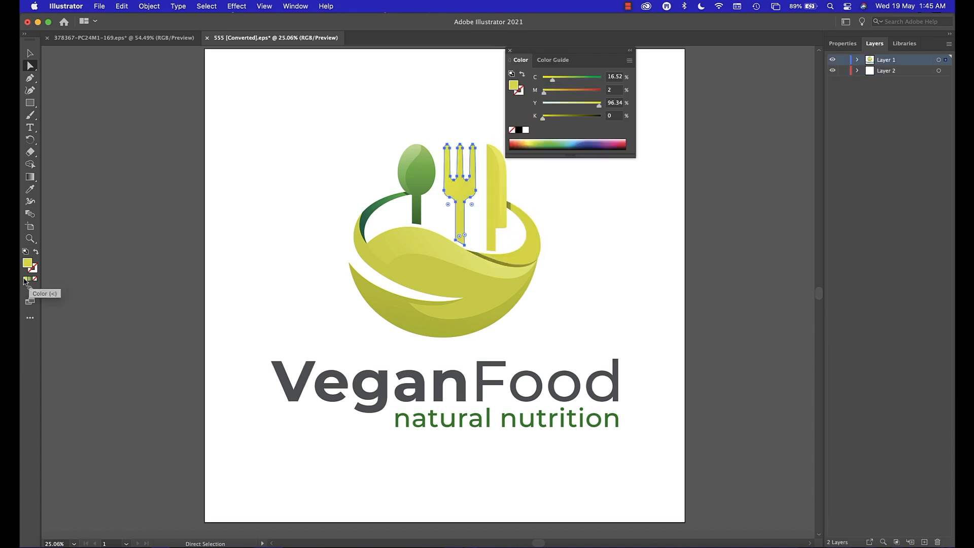
click(416, 152)
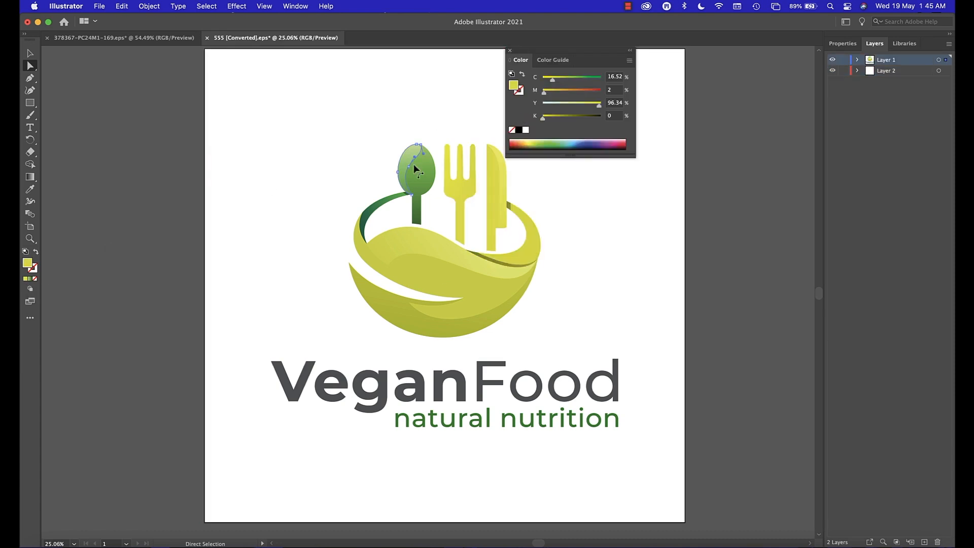
click(24, 279)
click(421, 189)
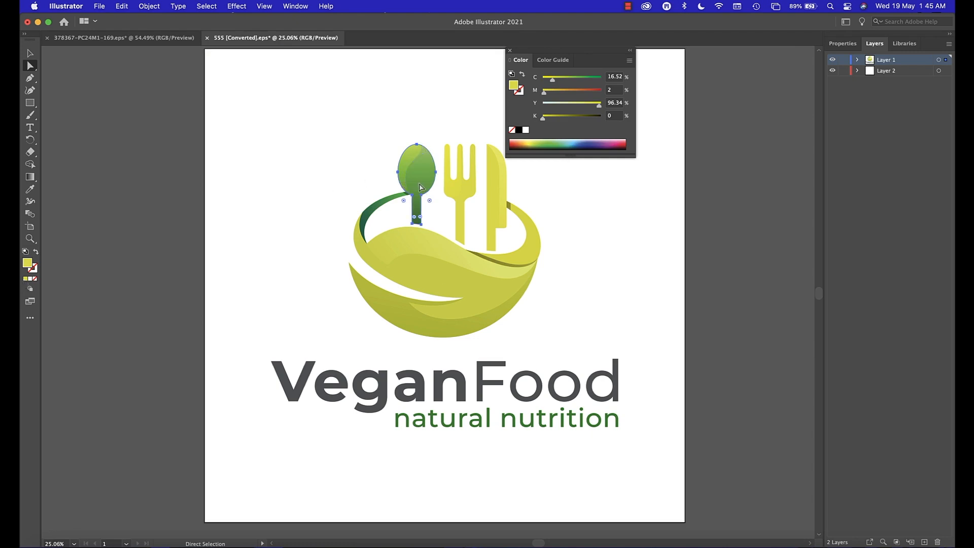
click(24, 280)
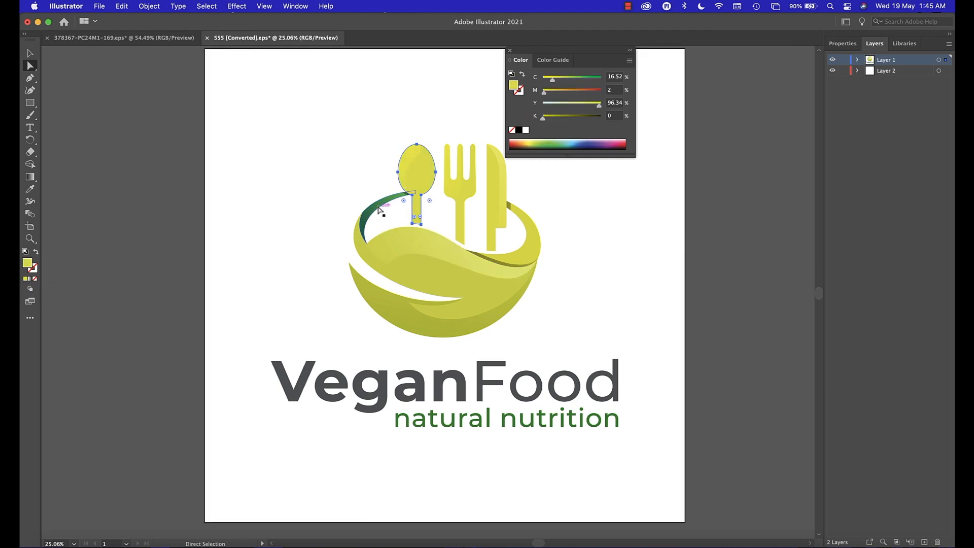
- Apply the same yellow fill to the green inner left rim of the bowl, deselect it and close the colour settings
click(381, 203)
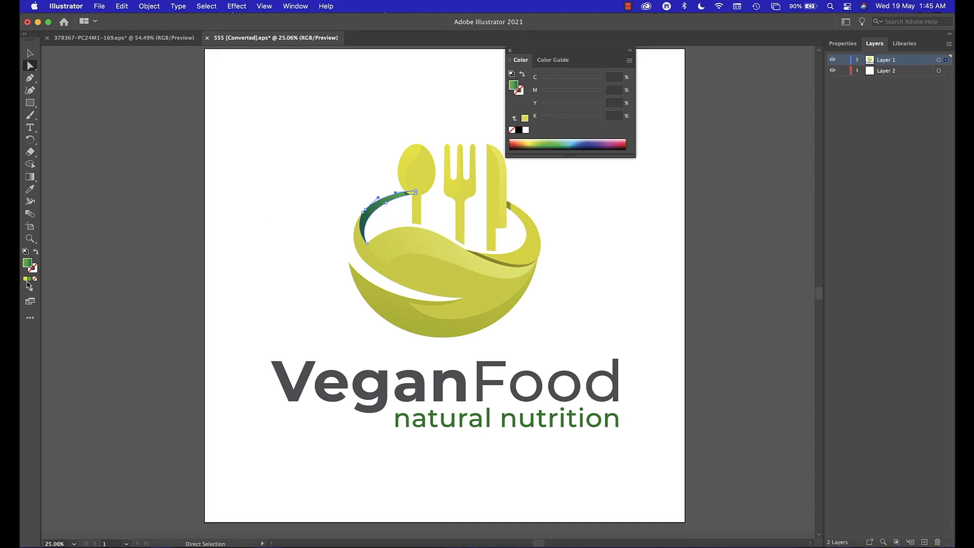
click(25, 280)
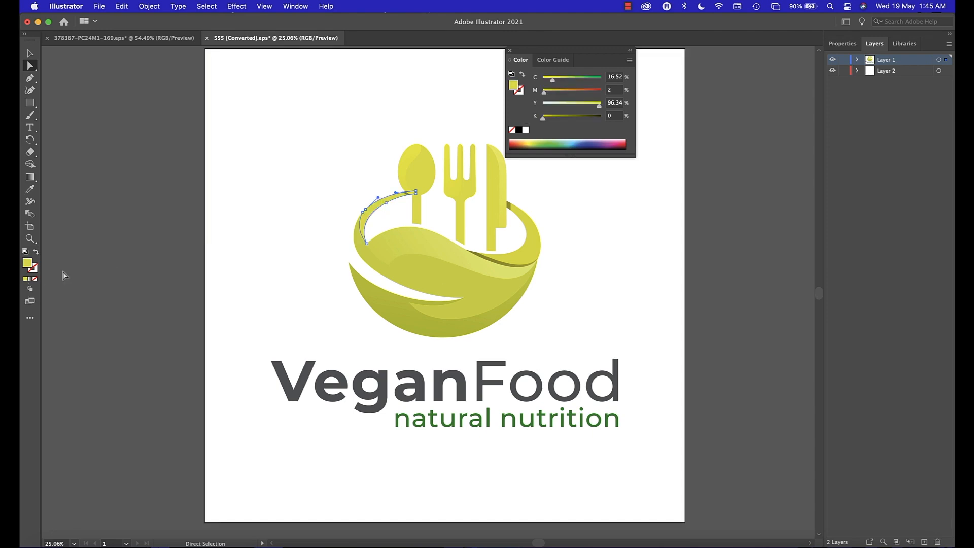
click(625, 262)
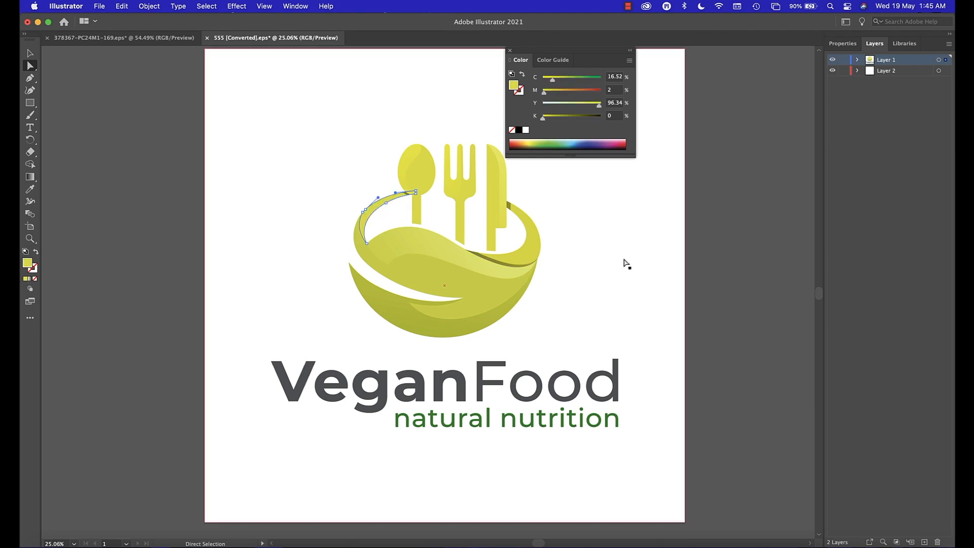
click(510, 50)
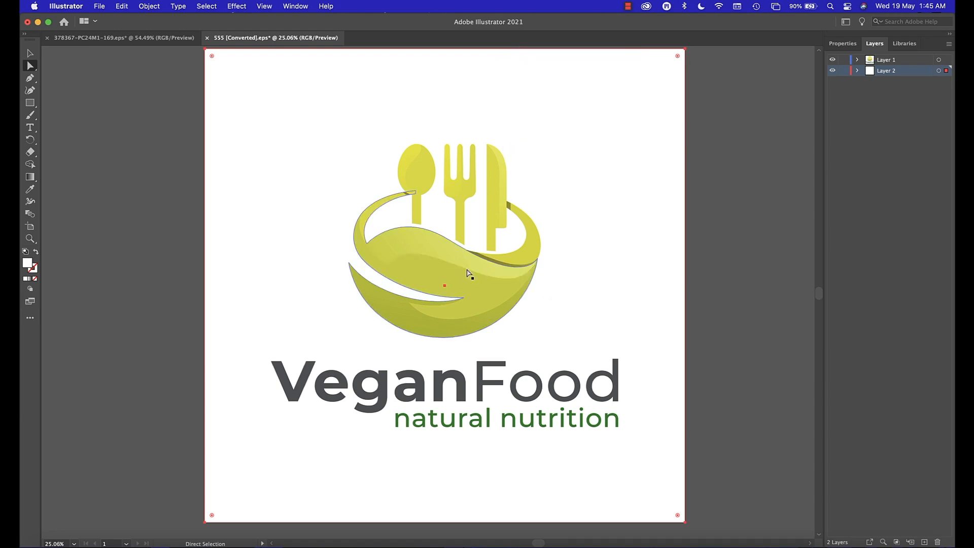
- Delete the dark shadow strip under the bowl's right rim and clear the selection
click(500, 264)
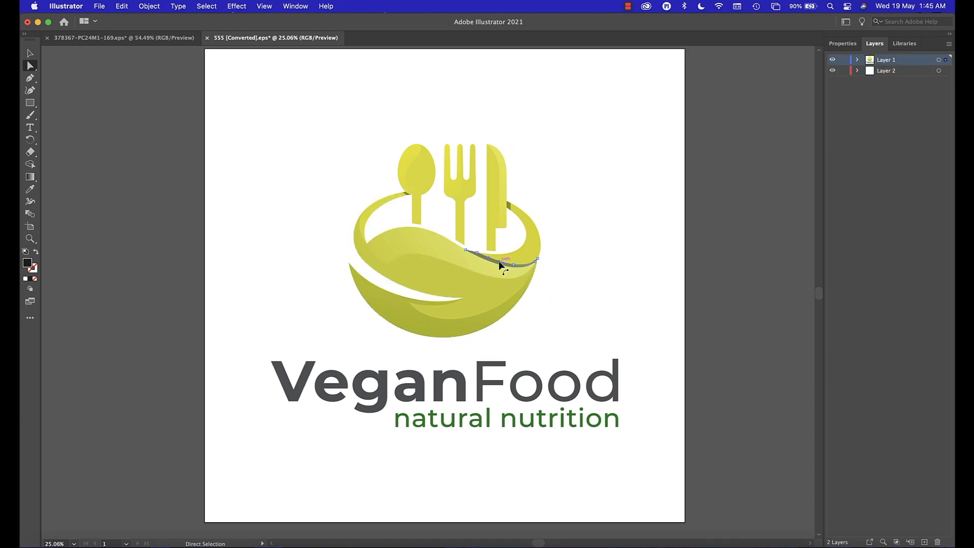
key(Delete)
scroll(558, 284, down, 2)
click(482, 329)
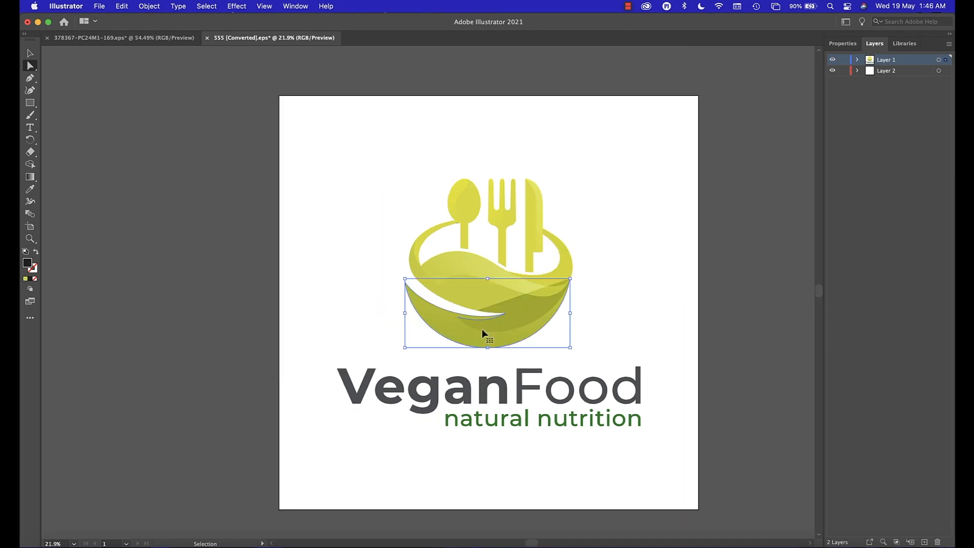
key(super+shift+a)
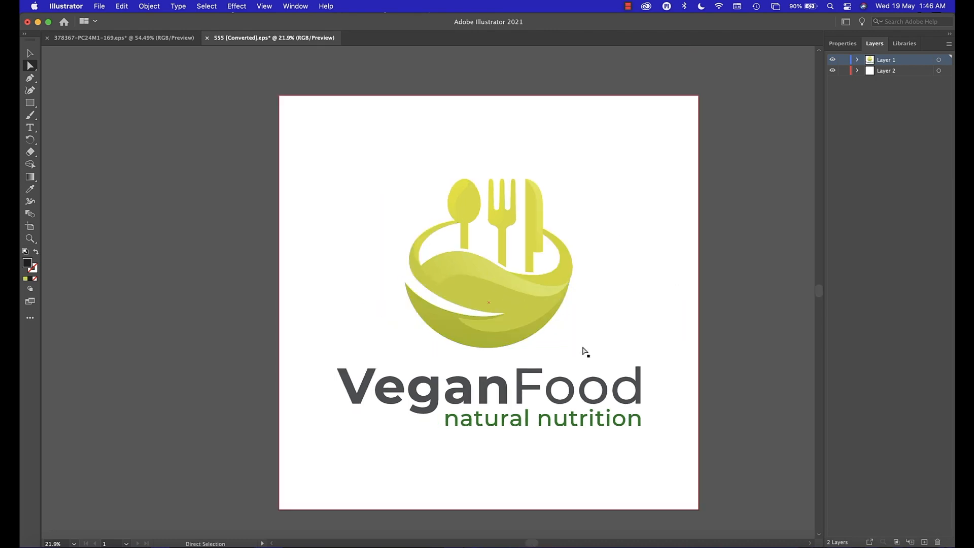
scroll(584, 352, down, 2)
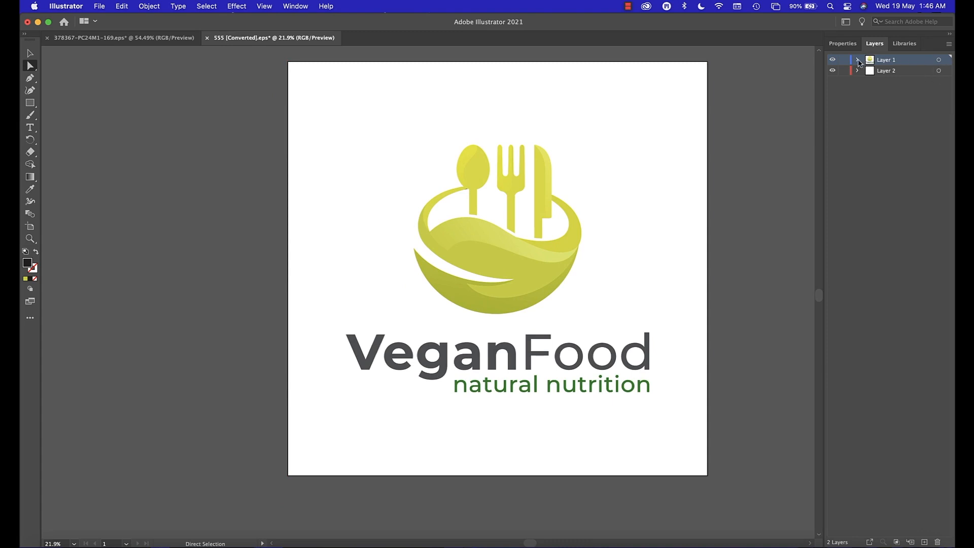
- Try to select the letters of the VeganFood wordmark directly on the artboard
key(v)
click(31, 65)
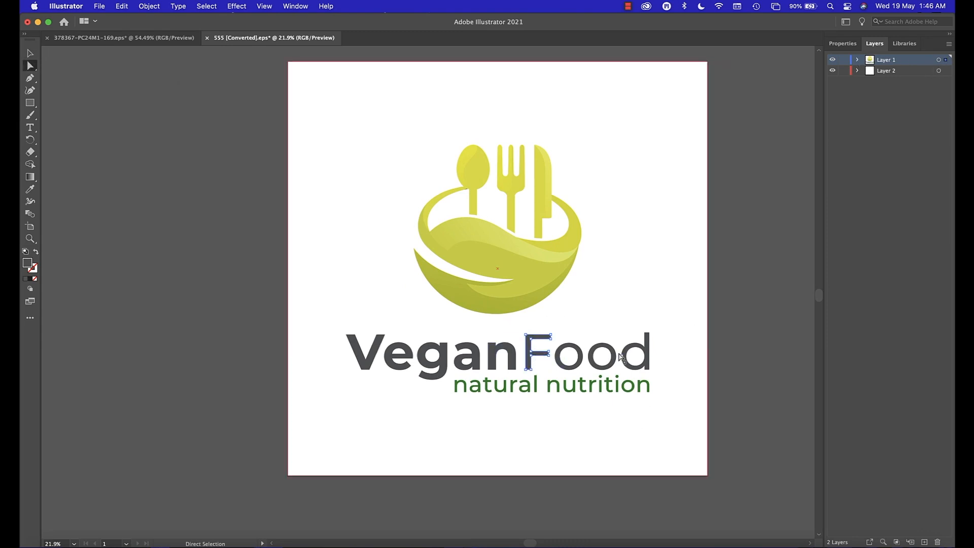
click(582, 358)
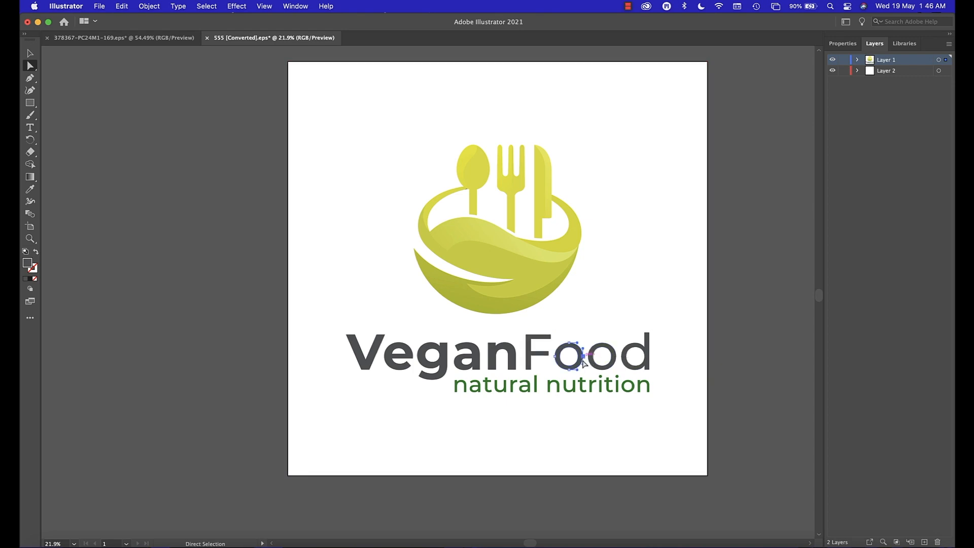
click(630, 358)
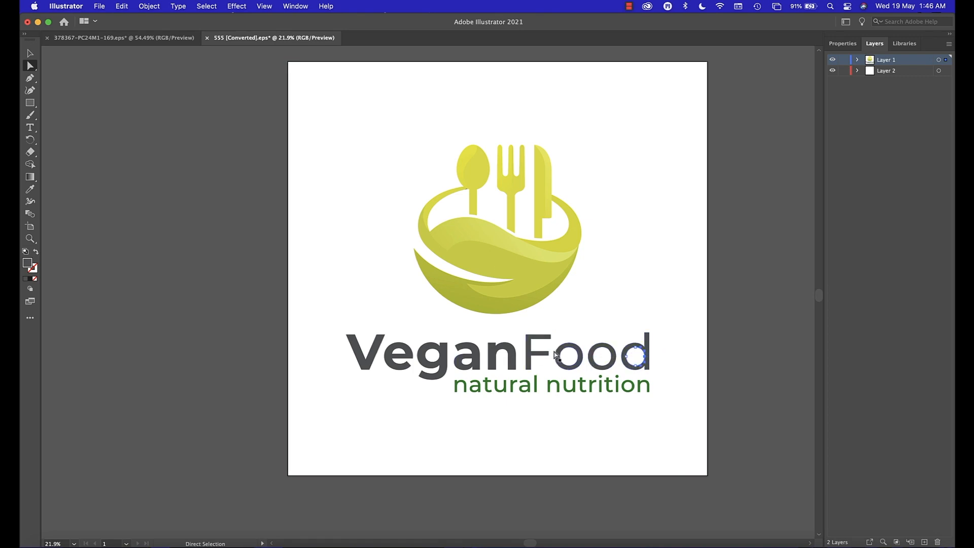
click(685, 308)
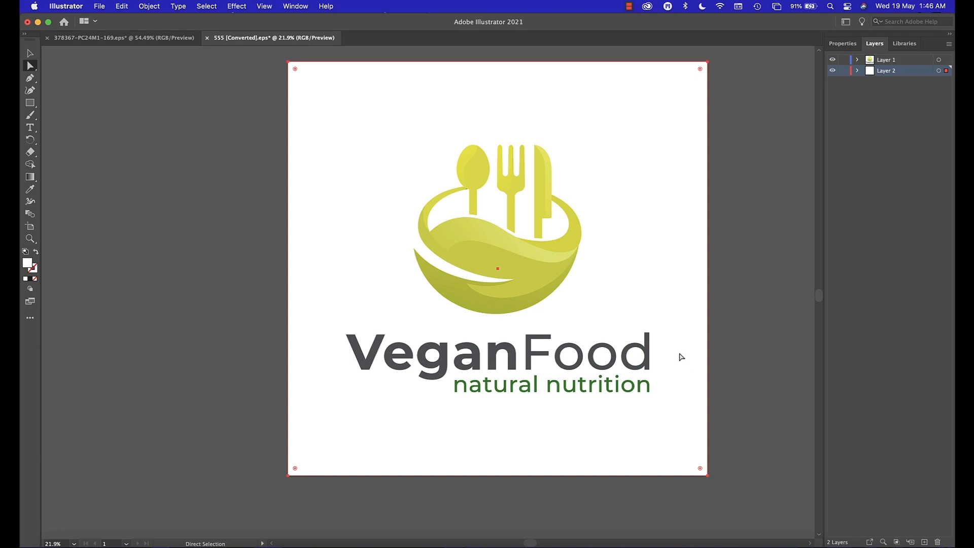
mouse_move(675, 345)
mouse_down()
mouse_move(419, 404)
mouse_move(651, 340)
mouse_move(661, 346)
mouse_up()
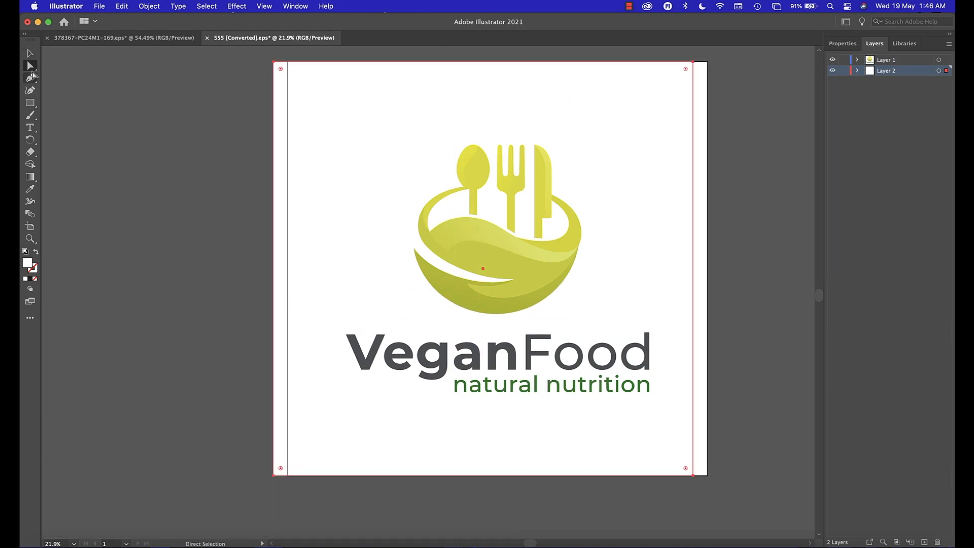
click(441, 366)
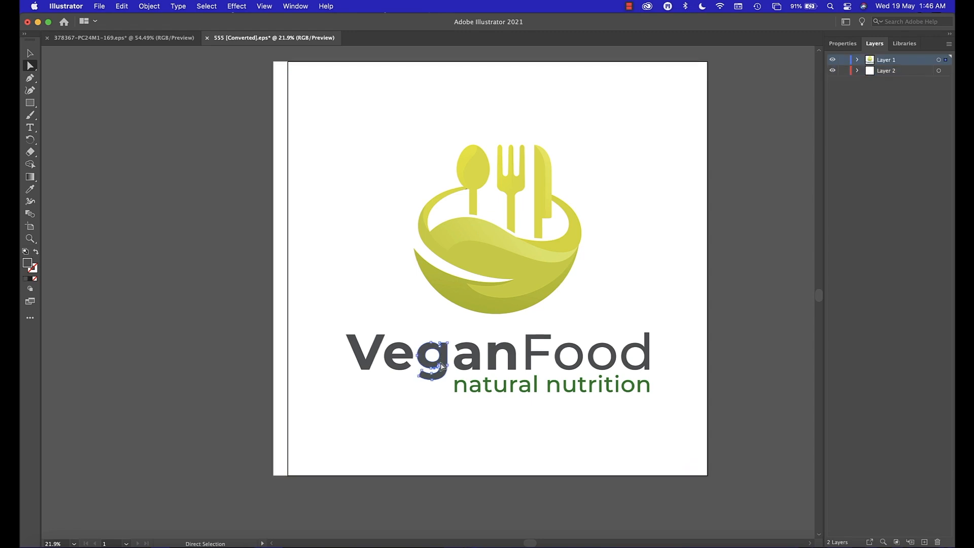
- Expand Layer 1 and its group, and hide the subgroup holding the VeganFood and natural nutrition text
click(858, 60)
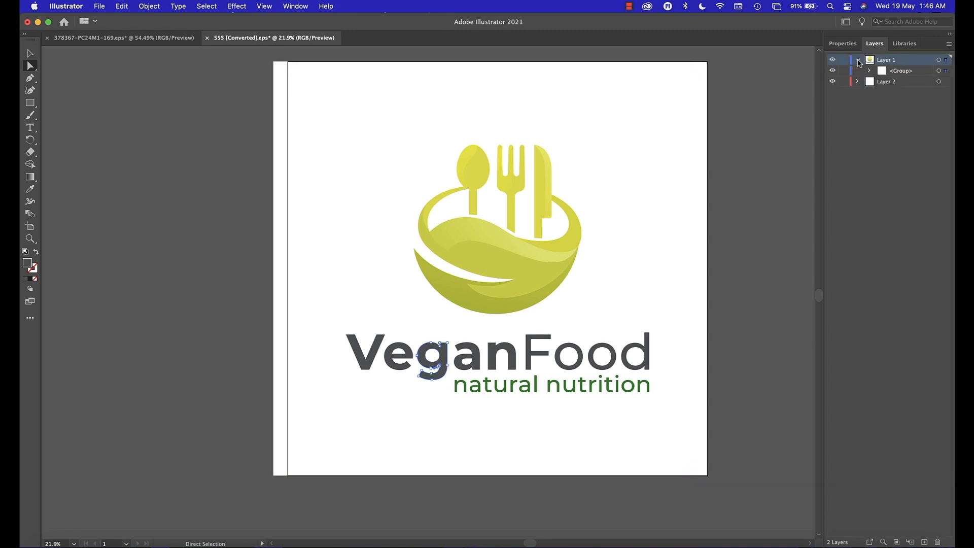
click(869, 71)
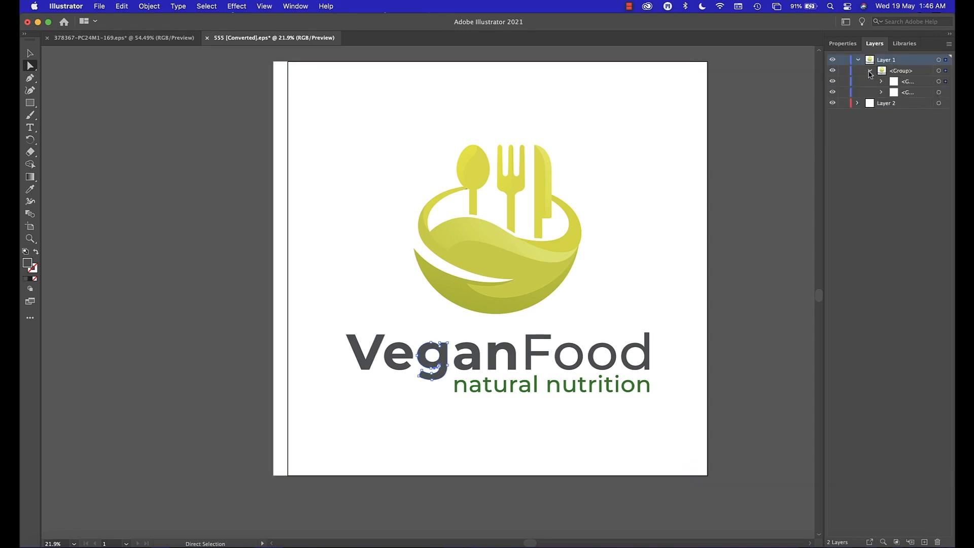
click(833, 89)
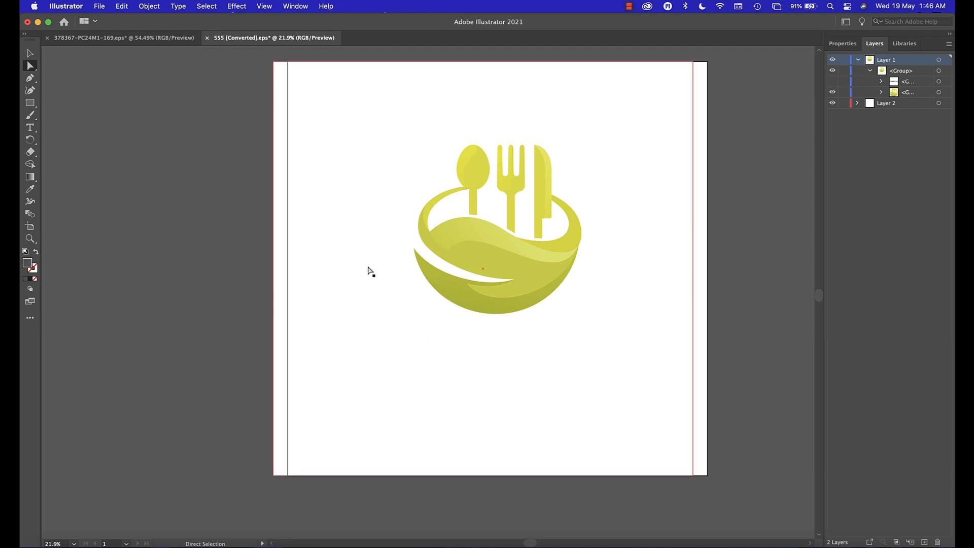
- Add the text "MY FOOD" below the bowl and set its font size to 100 pt
click(30, 127)
click(435, 344)
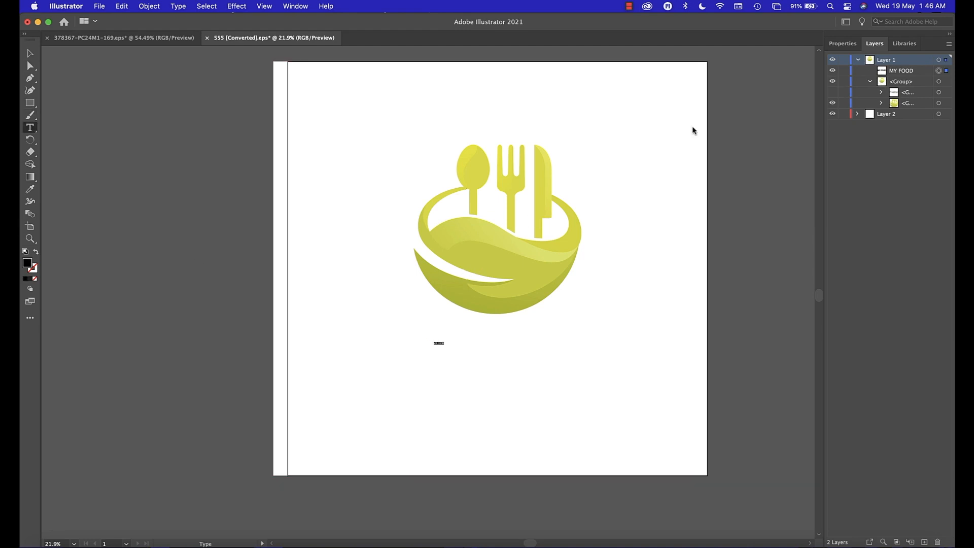
click(847, 45)
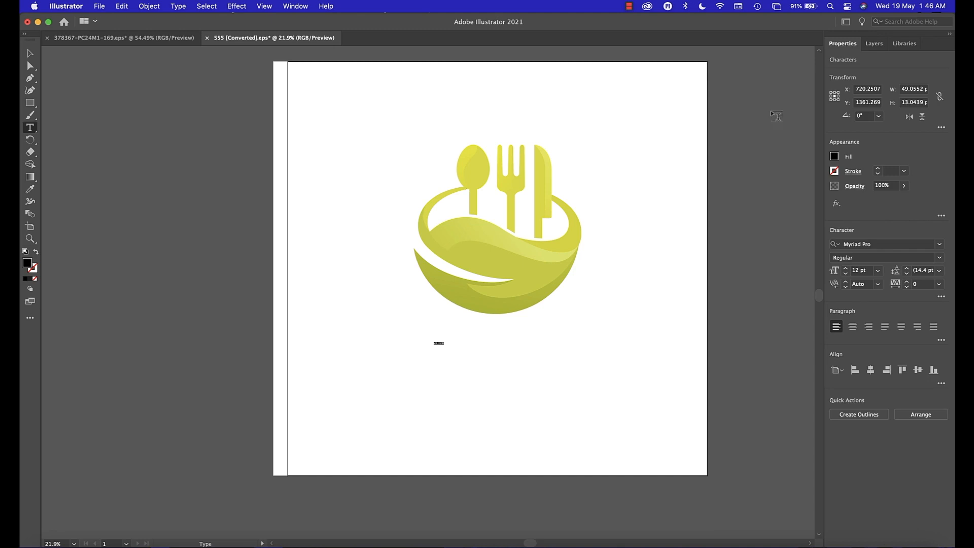
click(856, 271)
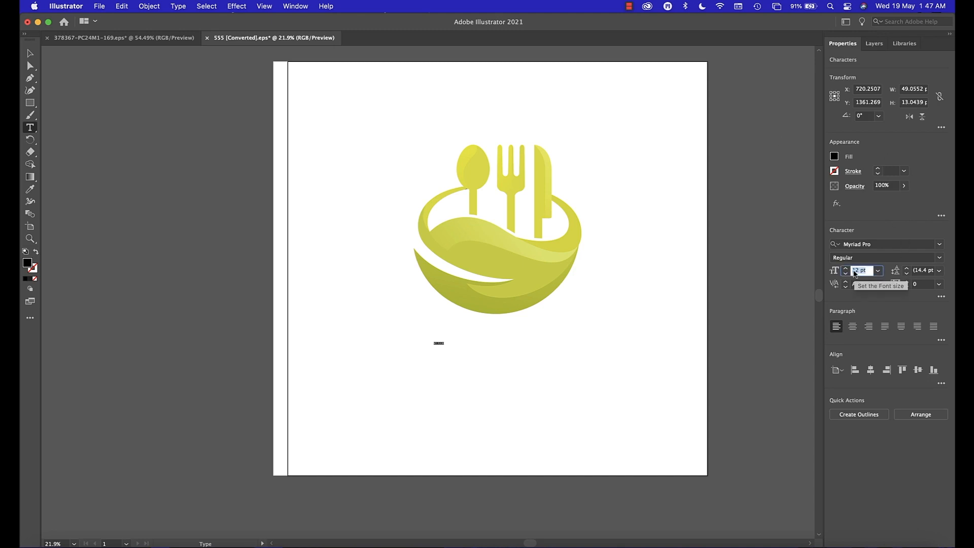
text(100)
key(Return)
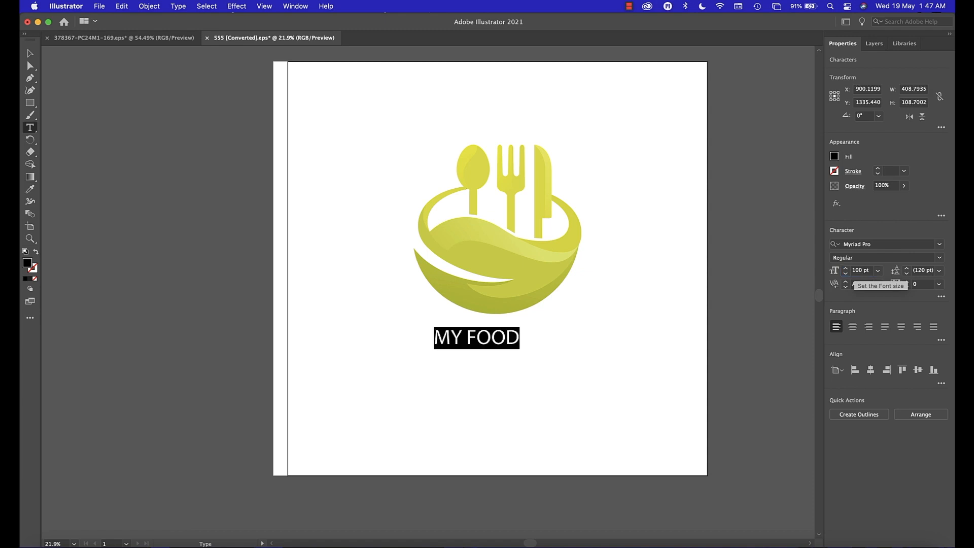
- Move the MY FOOD text so it sits centred just beneath the bowl
click(27, 58)
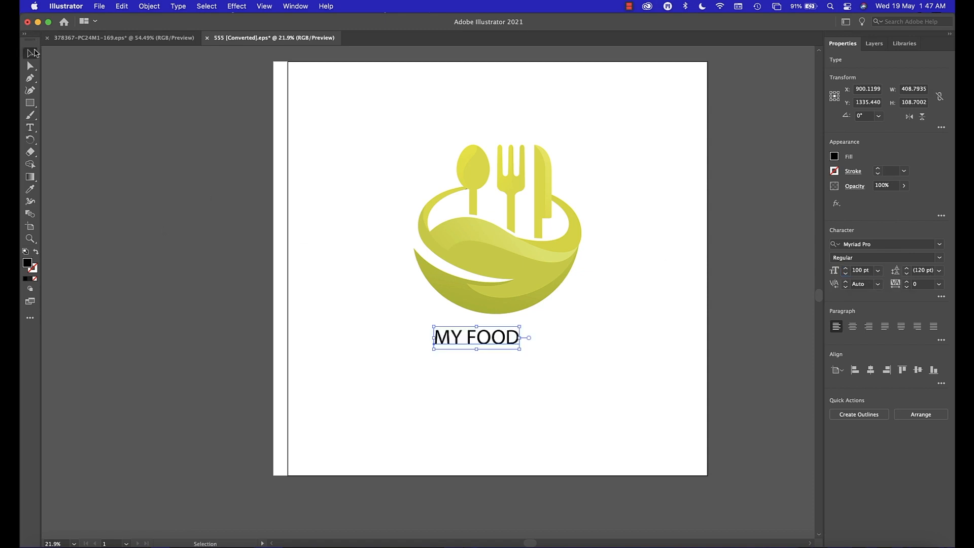
drag(495, 346, 517, 337)
click(614, 207)
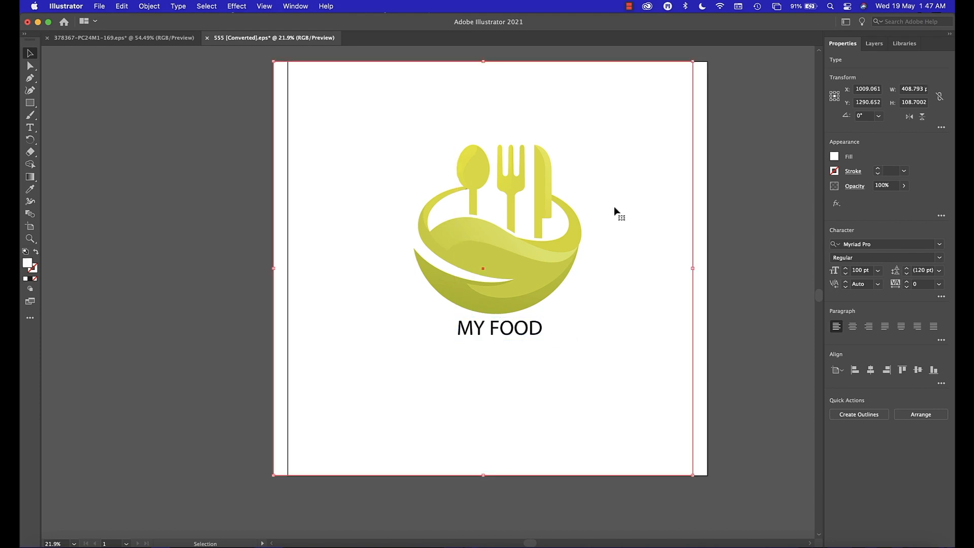
- Select the bowl artwork together with the MY FOOD text using the Lasso tool, leaving out the white background rectangle
click(32, 69)
drag(32, 68, 76, 89)
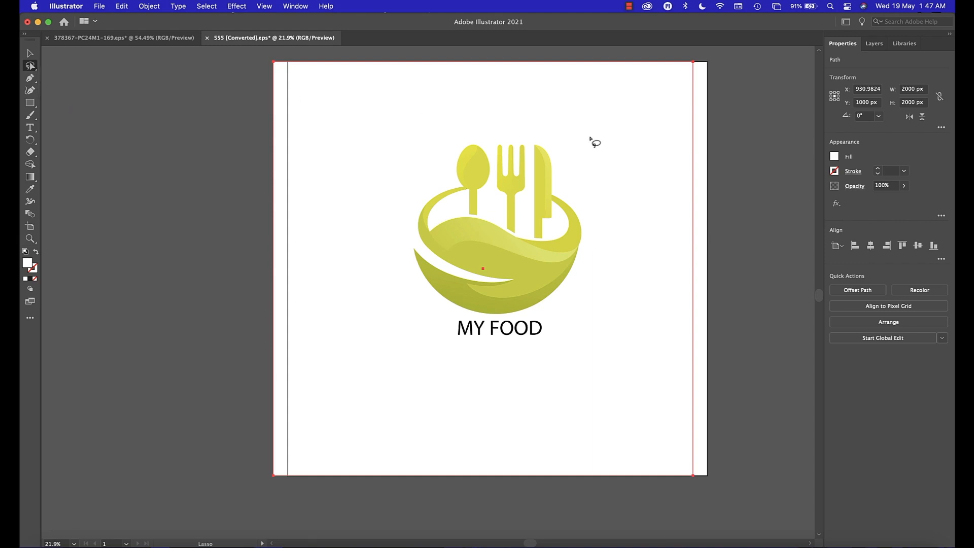
mouse_move(590, 136)
mouse_down()
mouse_move(448, 106)
mouse_move(399, 274)
mouse_move(596, 379)
mouse_move(614, 152)
mouse_move(588, 106)
mouse_up()
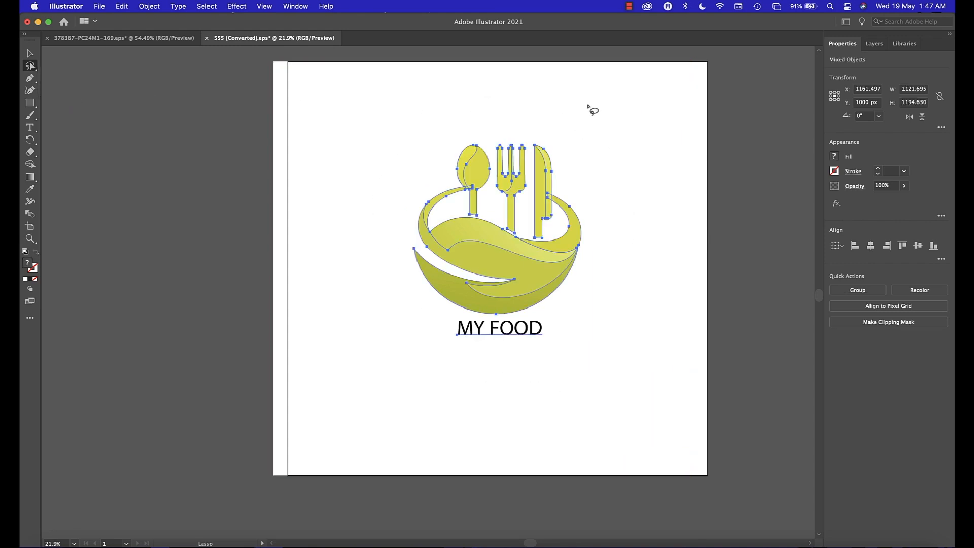
- Export the selected logo as an SVG asset with the prefix "food lgo" and close the export folder window
click(99, 7)
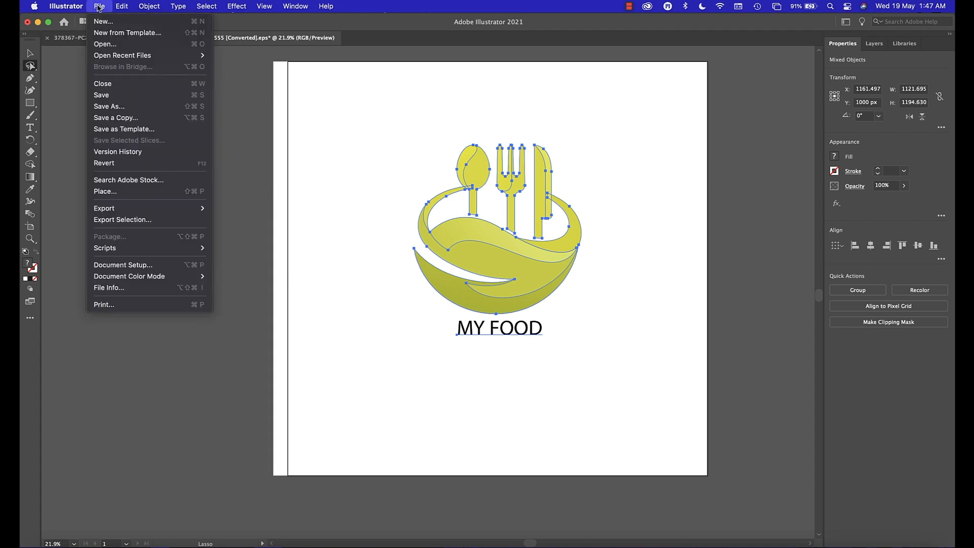
click(141, 227)
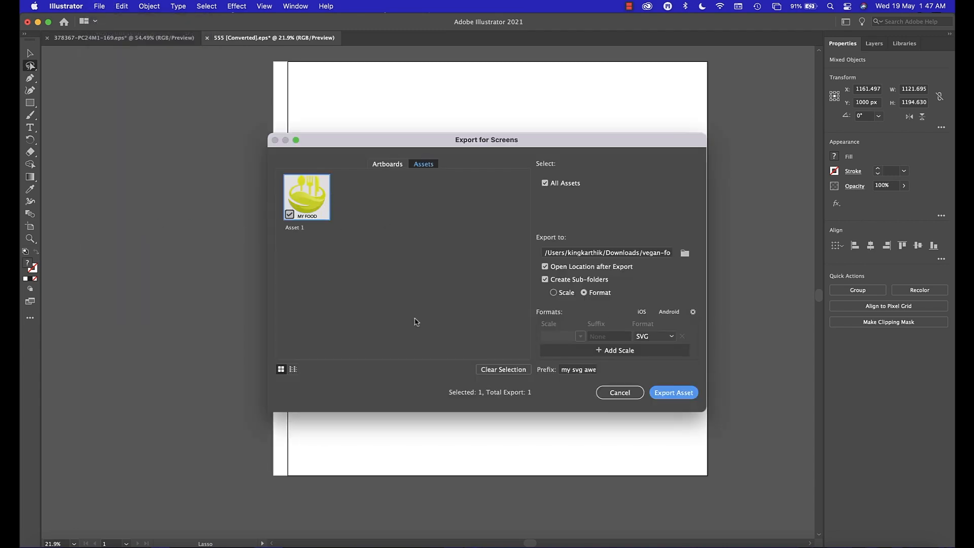
click(578, 371)
text(foo)
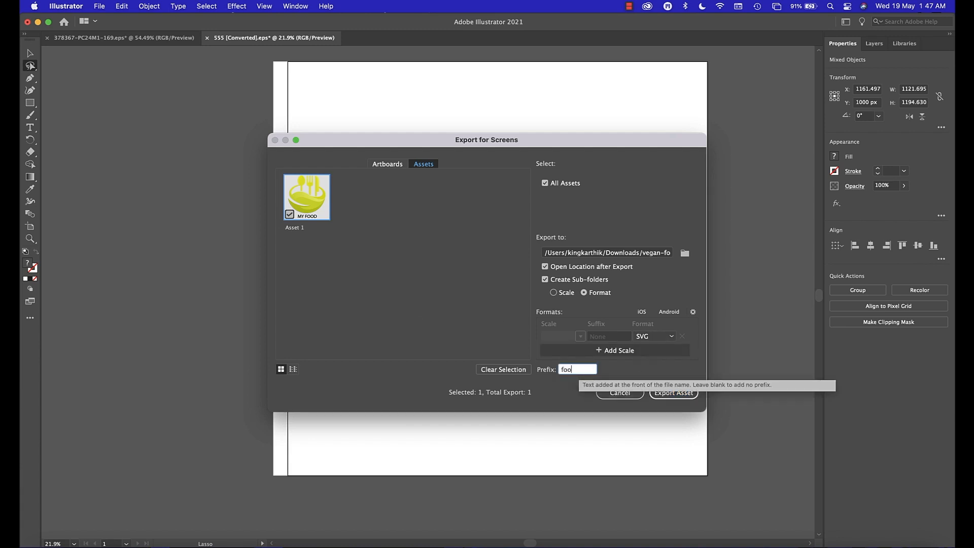
text(d lgo)
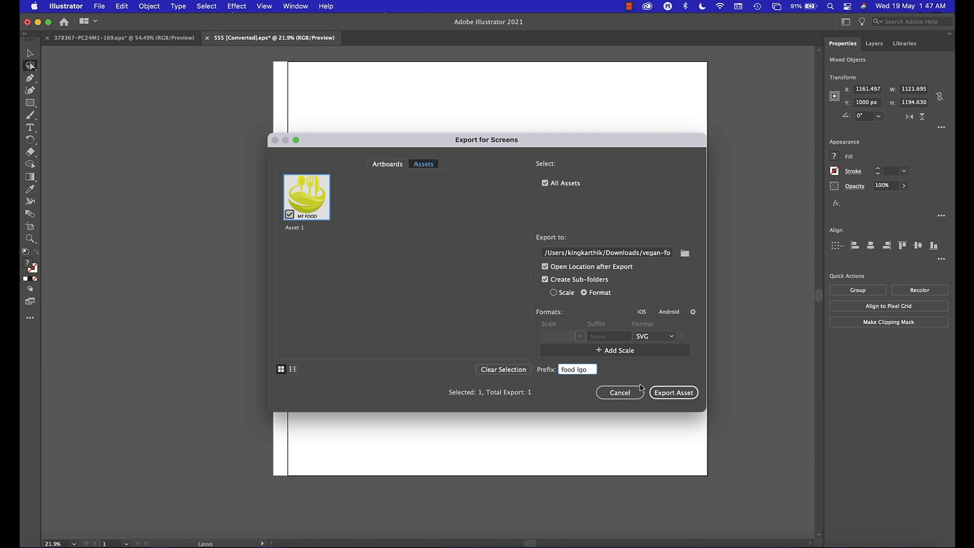
click(671, 393)
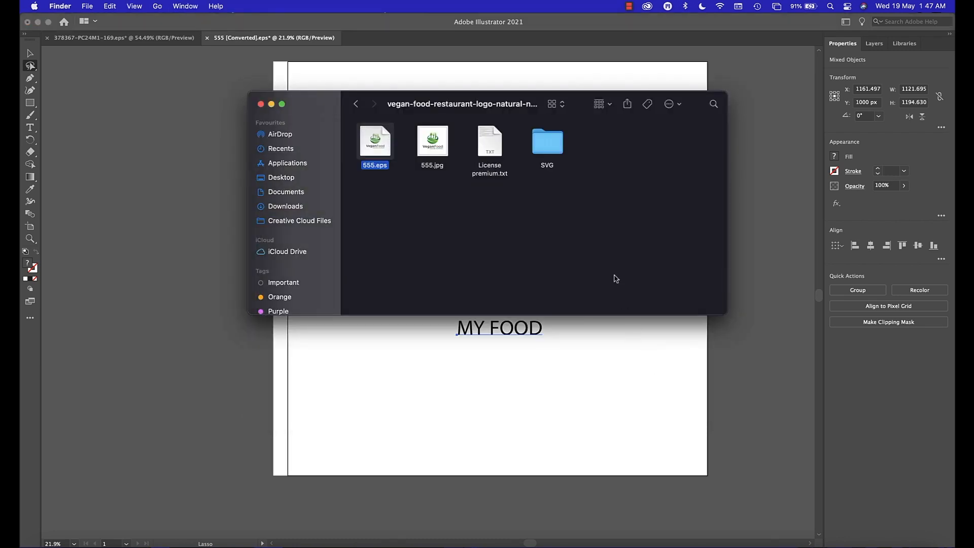
click(260, 105)
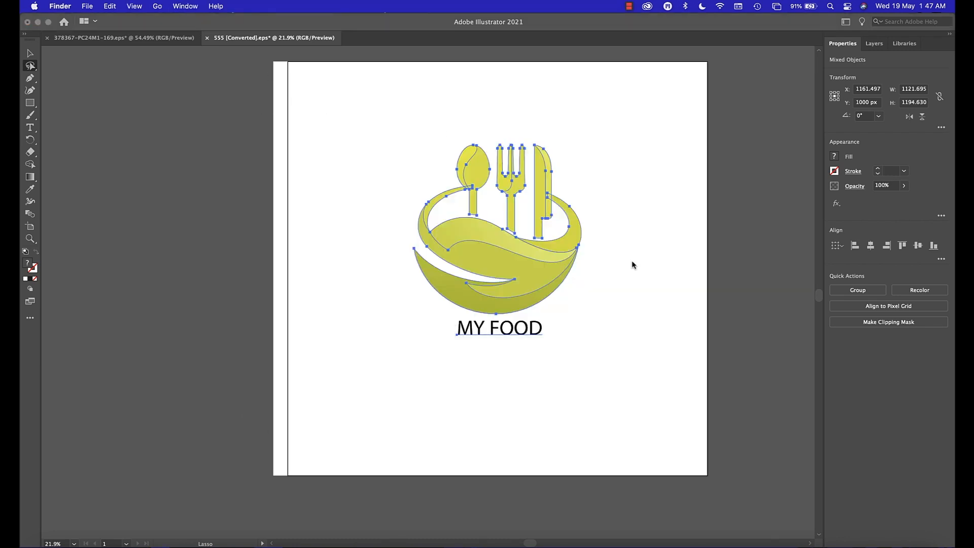
- Close the 555 [Converted].eps document without saving its changes
click(633, 263)
click(208, 38)
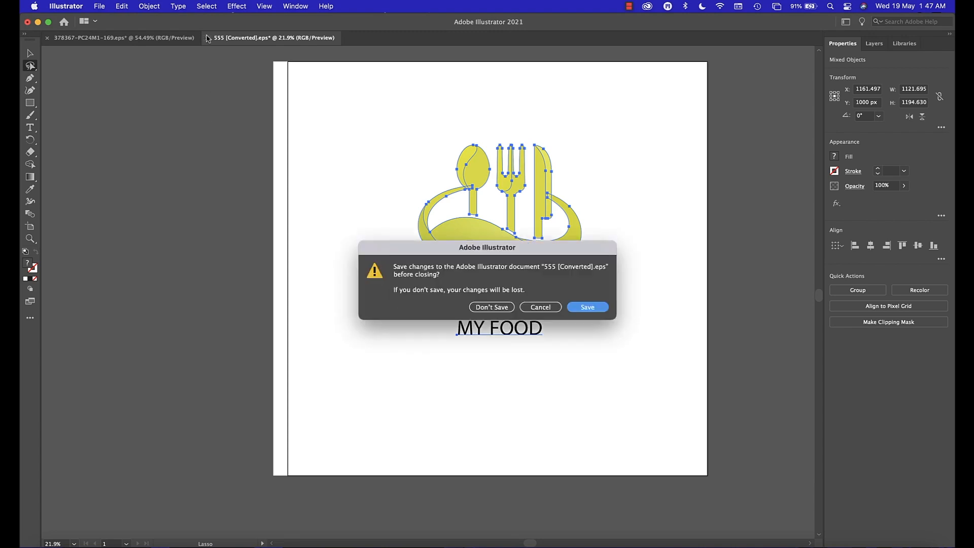
click(491, 307)
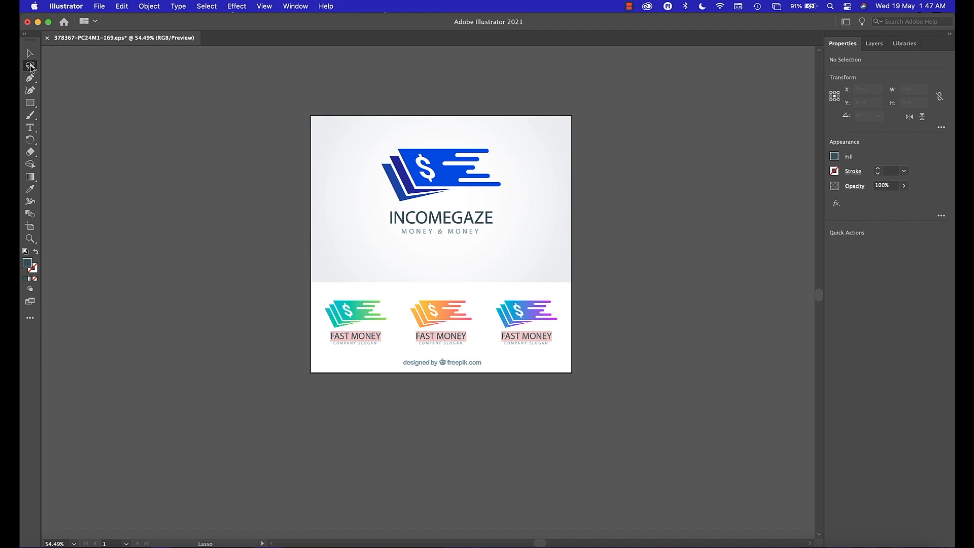
- Directly select the front banknote shape of the INCOMEGAZE logo, open its fill colour picker and cancel it
drag(31, 67, 51, 67)
click(459, 174)
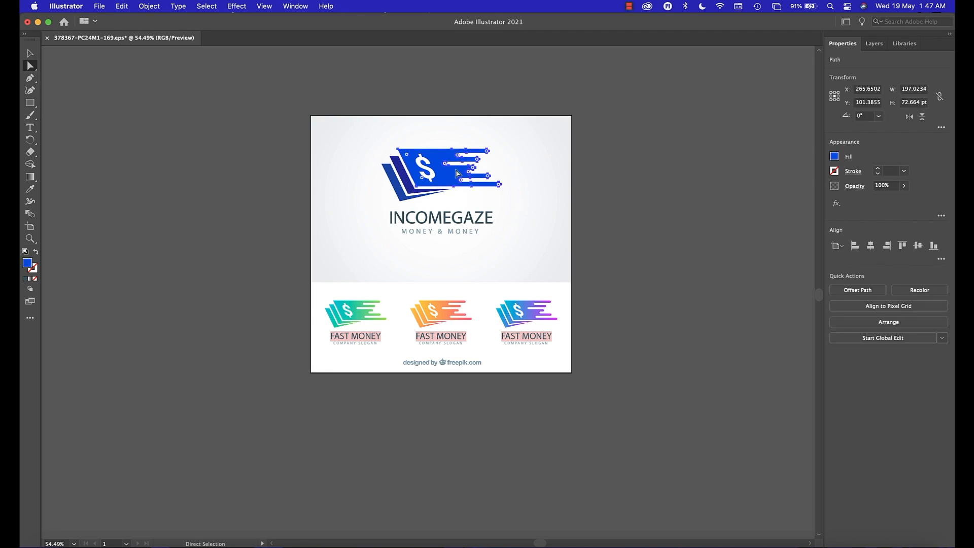
double_click(29, 263)
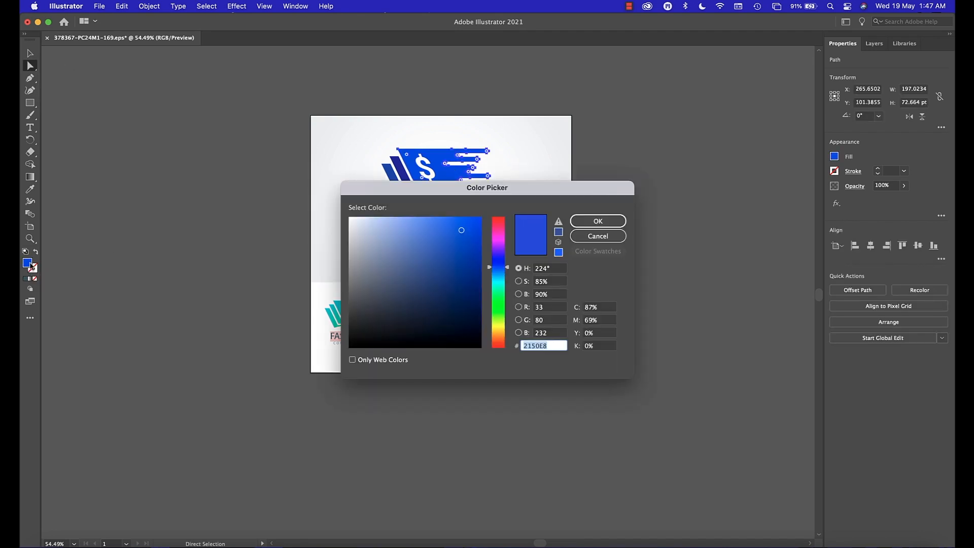
click(610, 237)
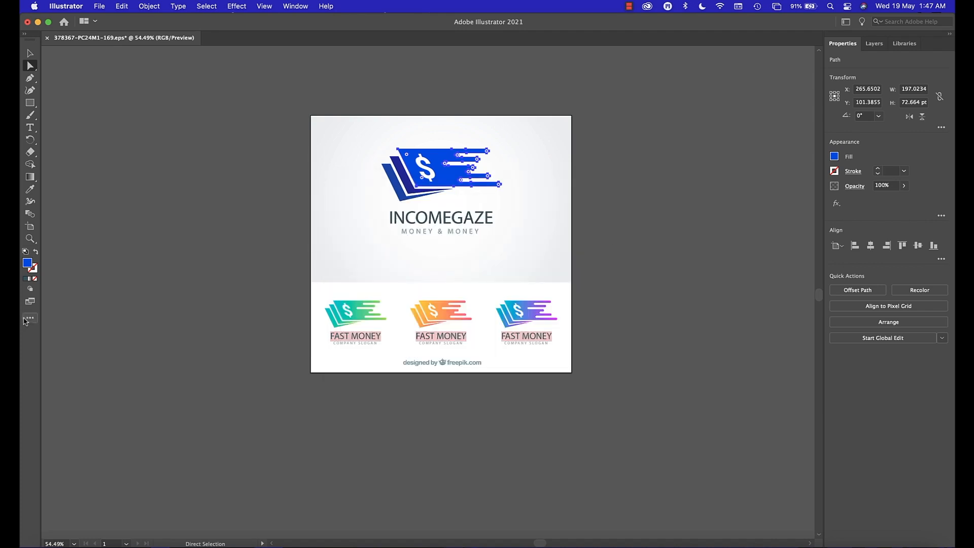
- Try a gradient fill on the front banknote shape, undo it, and deselect the shape
click(31, 281)
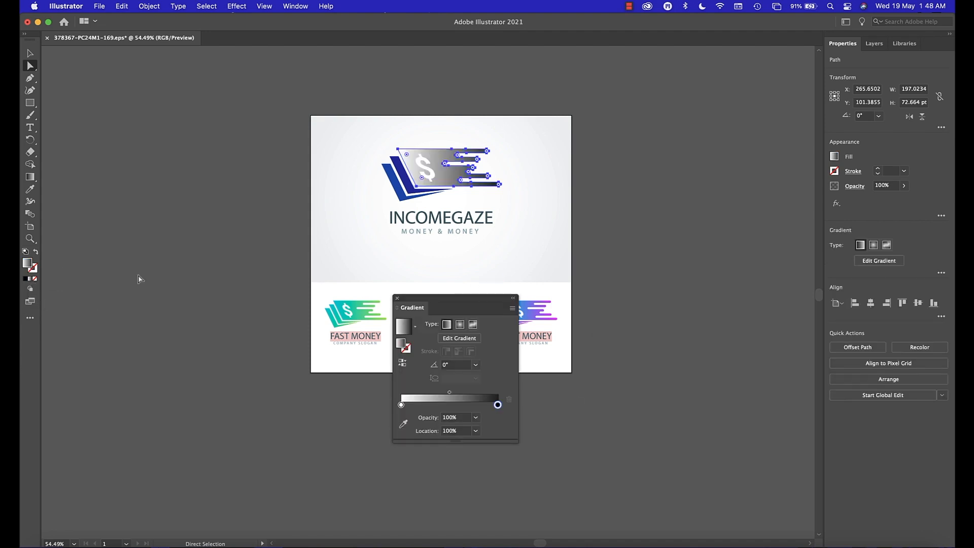
key(super+z)
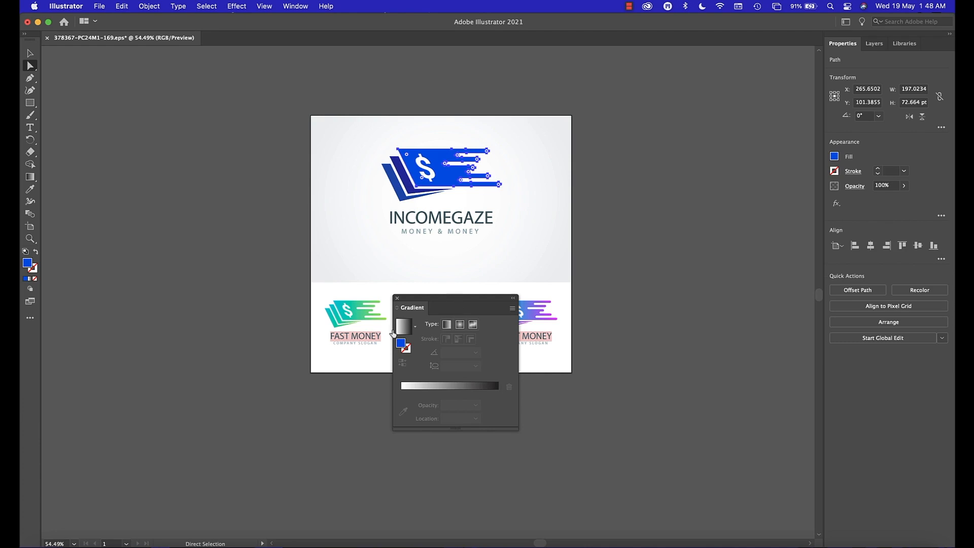
click(398, 298)
click(242, 209)
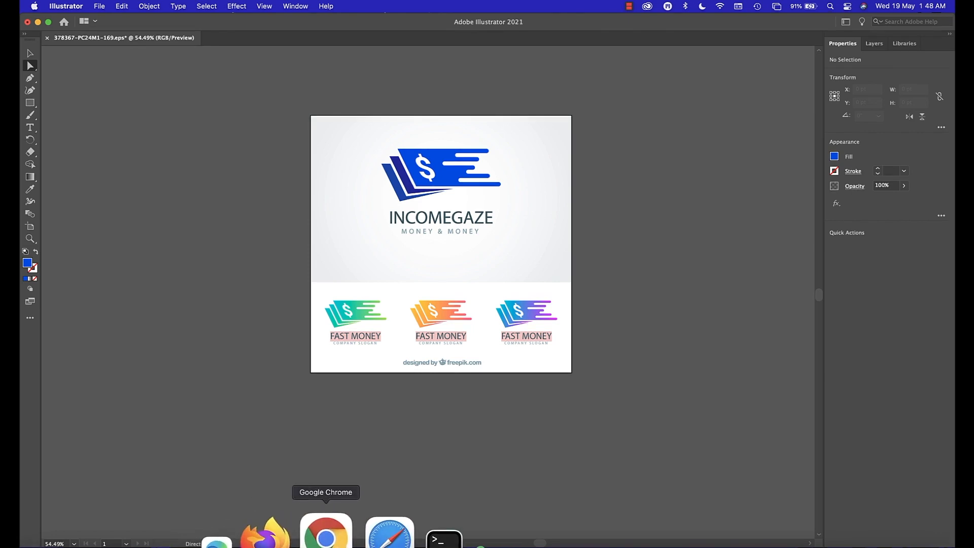
- Switch to Chrome, close the VeganFood vector preview and search Freepik for "logo"
click(326, 532)
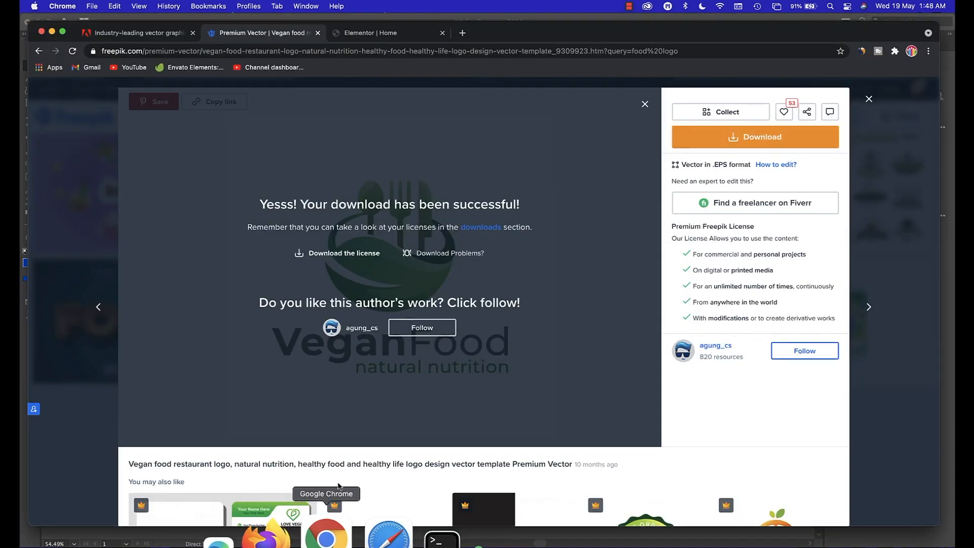
click(869, 99)
double_click(227, 117)
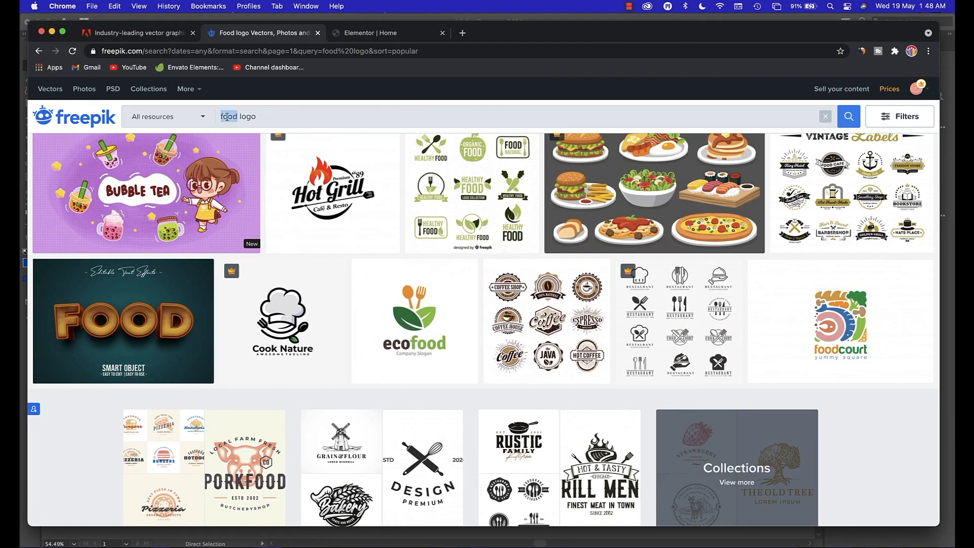
key(BackSpace)
key(Return)
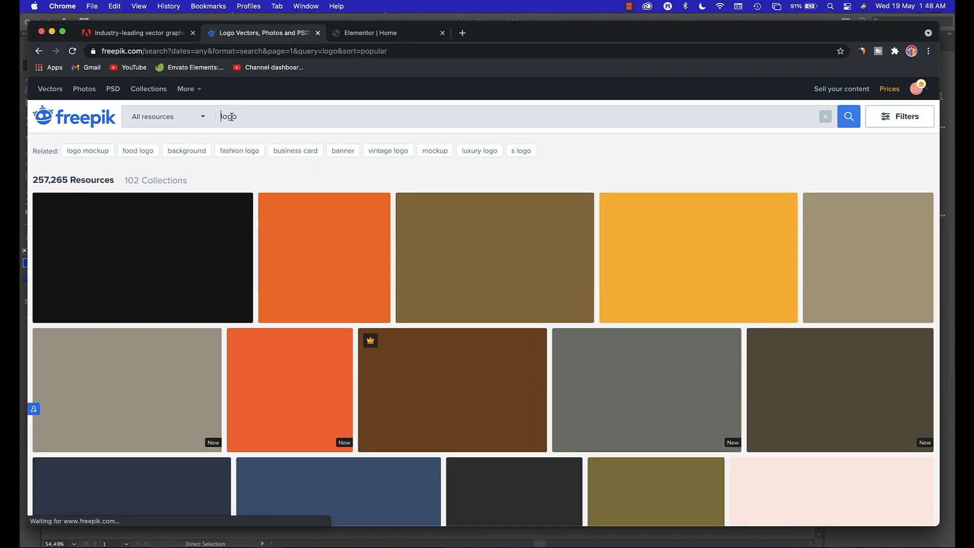
- Browse the logo search results and open the Creative online shop logo templates vector
scroll(436, 271, down, 1)
scroll(435, 271, down, 4)
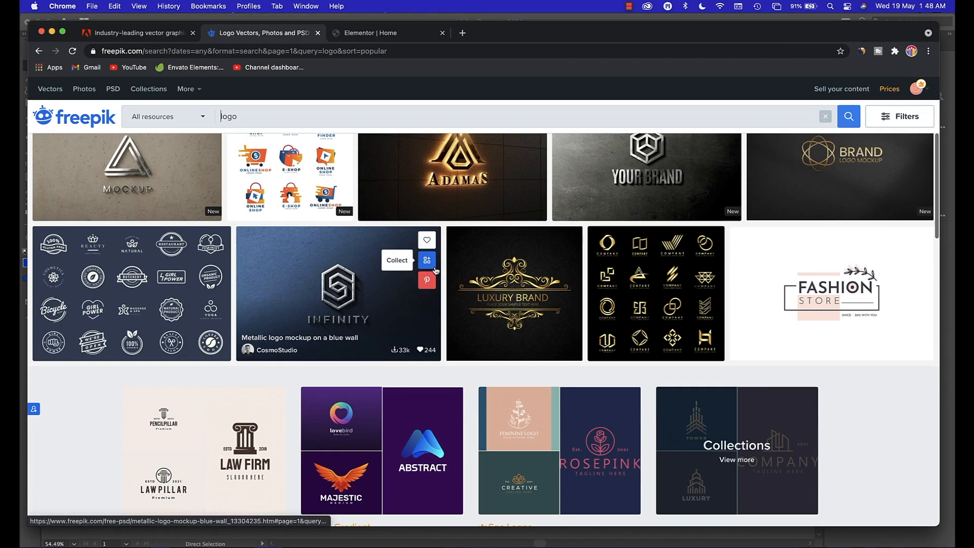
click(270, 151)
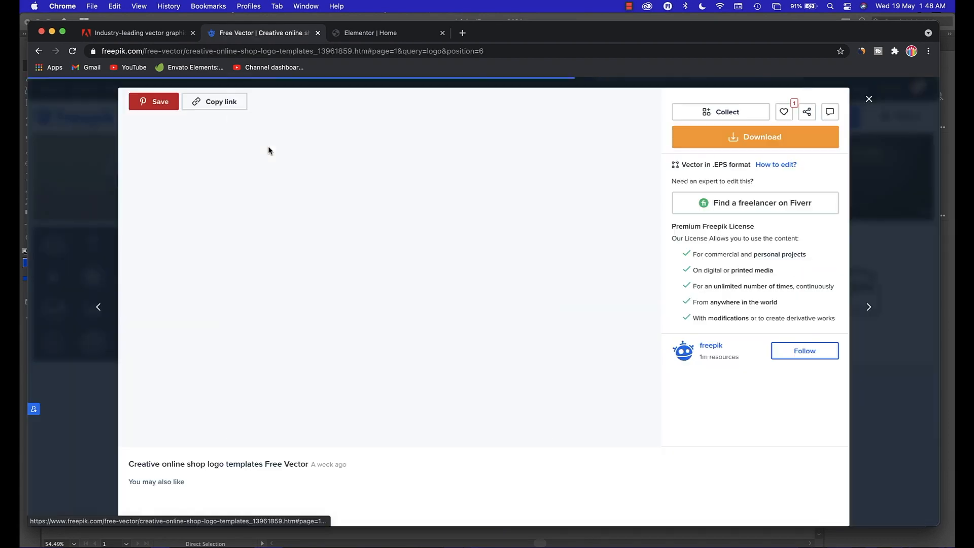